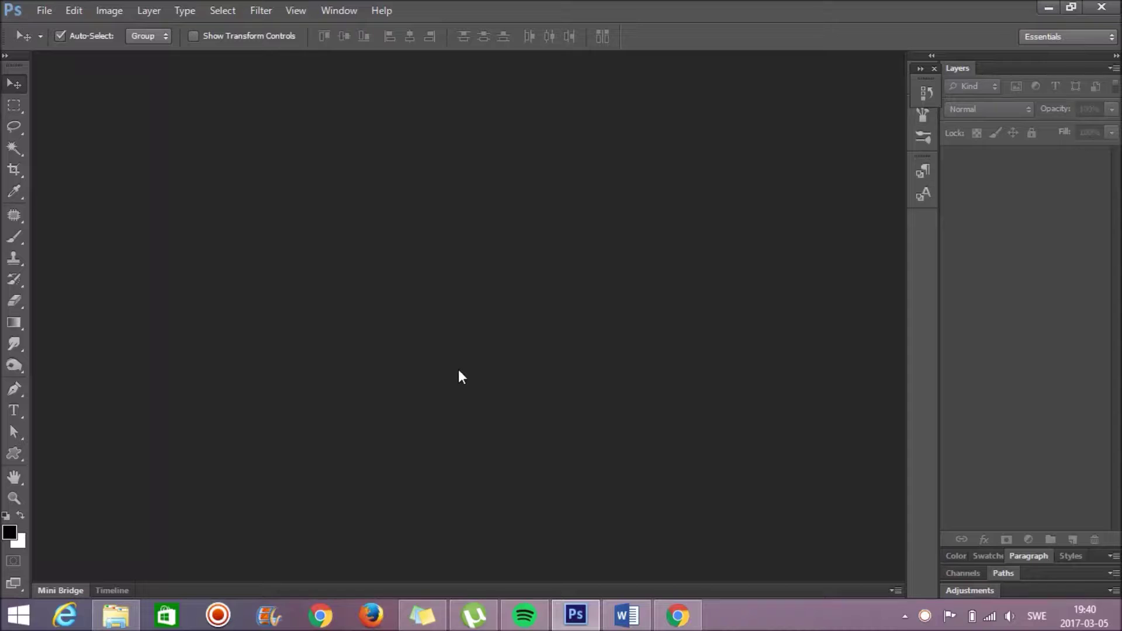
- Create a new International Paper document and rotate it 90° CCW to landscape
left_click(44, 9)
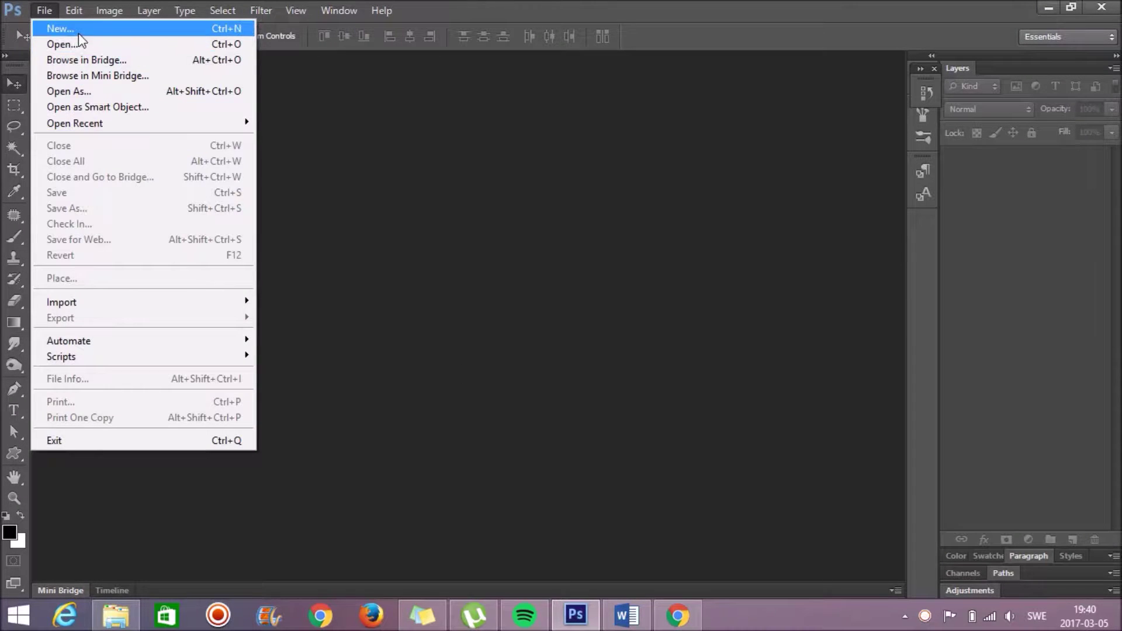
left_click(76, 27)
left_click(497, 164)
left_click(453, 234)
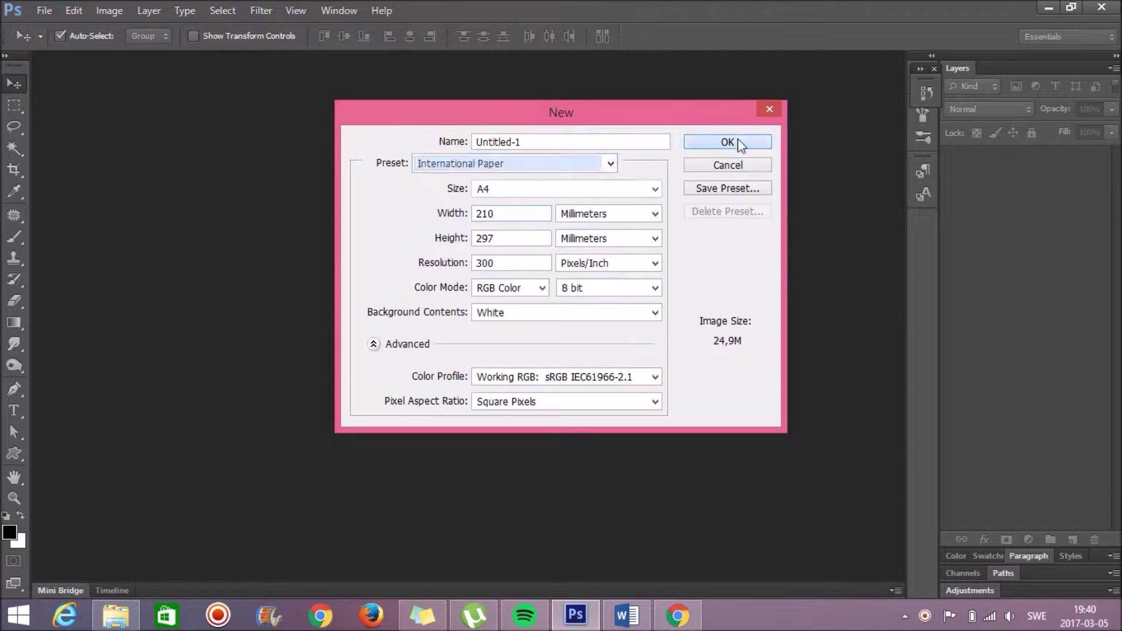
left_click(751, 143)
left_click(109, 10)
left_click(335, 190)
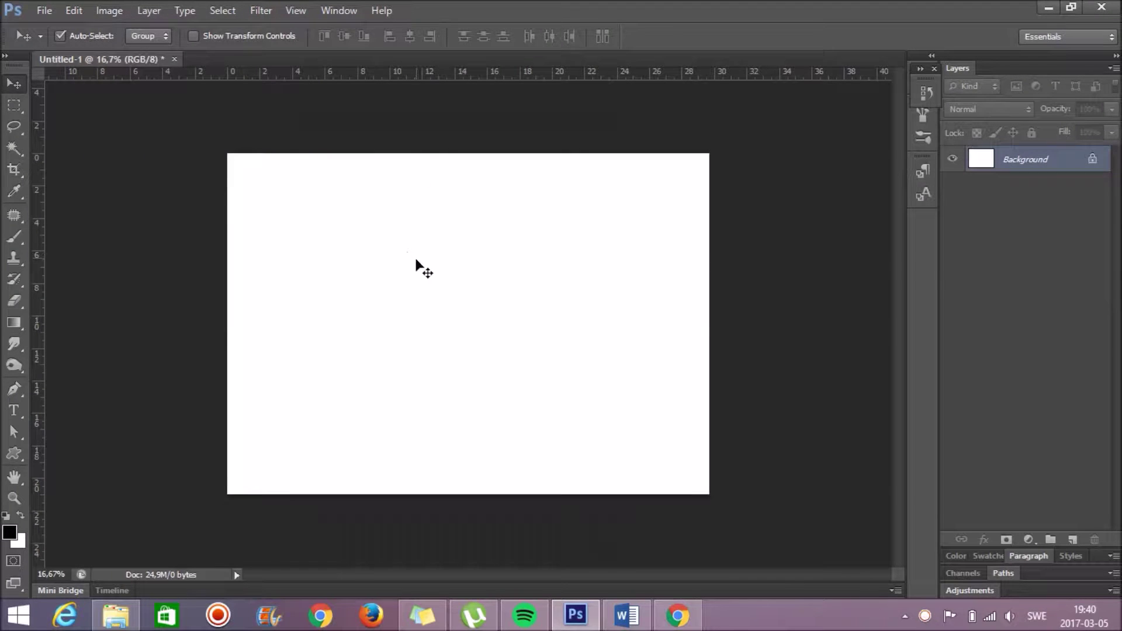
- Crop the canvas bottom up to a wide, short format and add a new empty layer
left_click(14, 169)
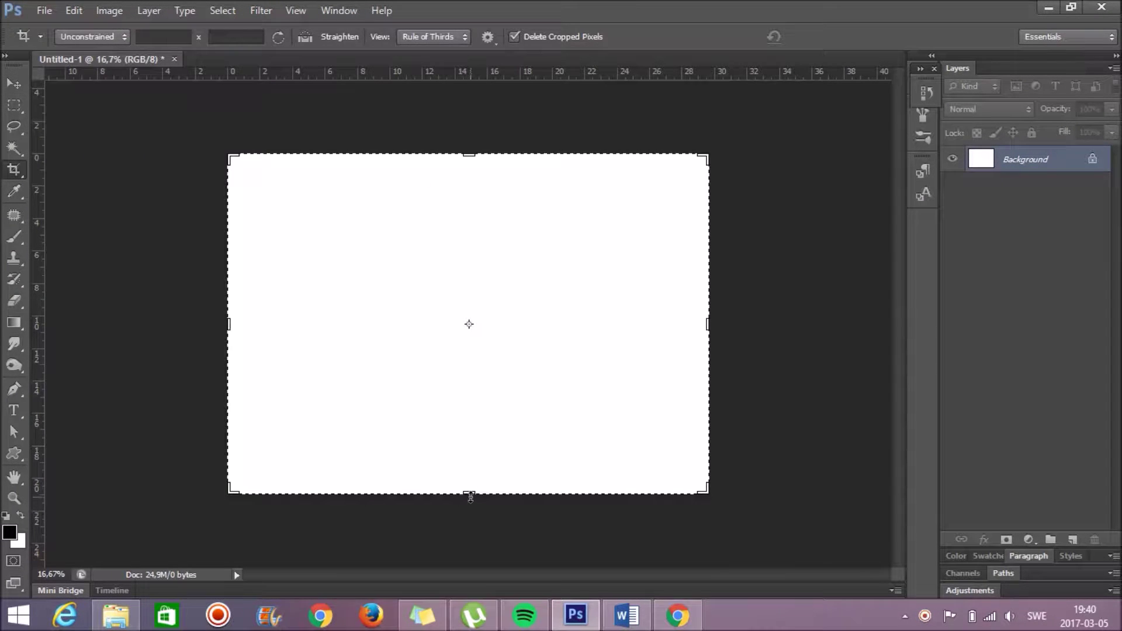
left_click_drag(469, 494, 466, 450)
key("Return")
key("v")
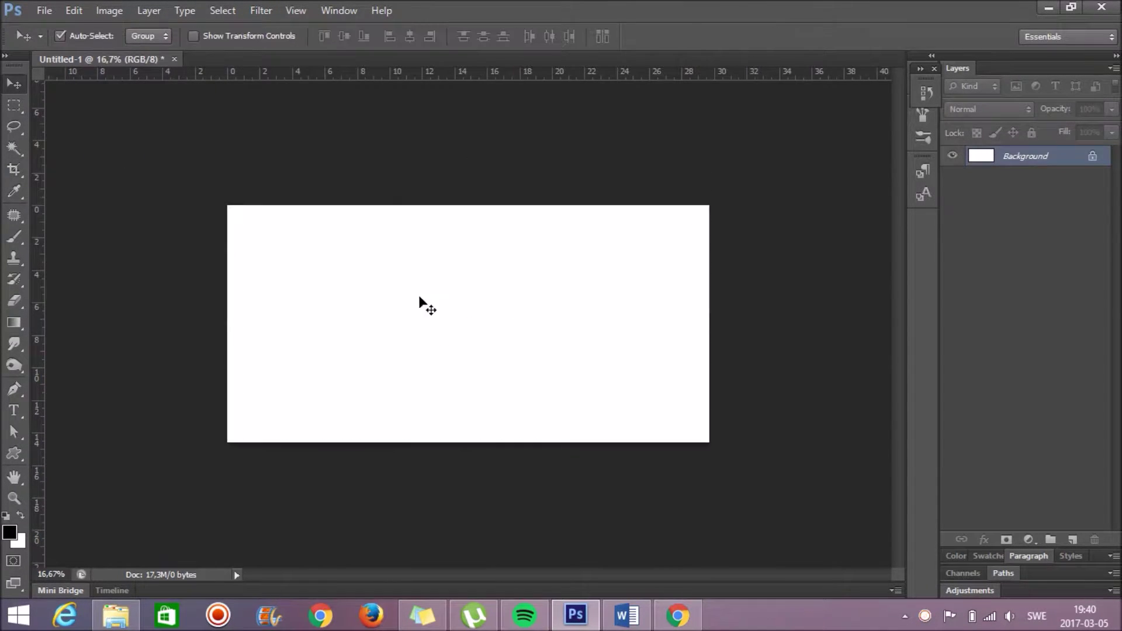
key("ctrl+plus")
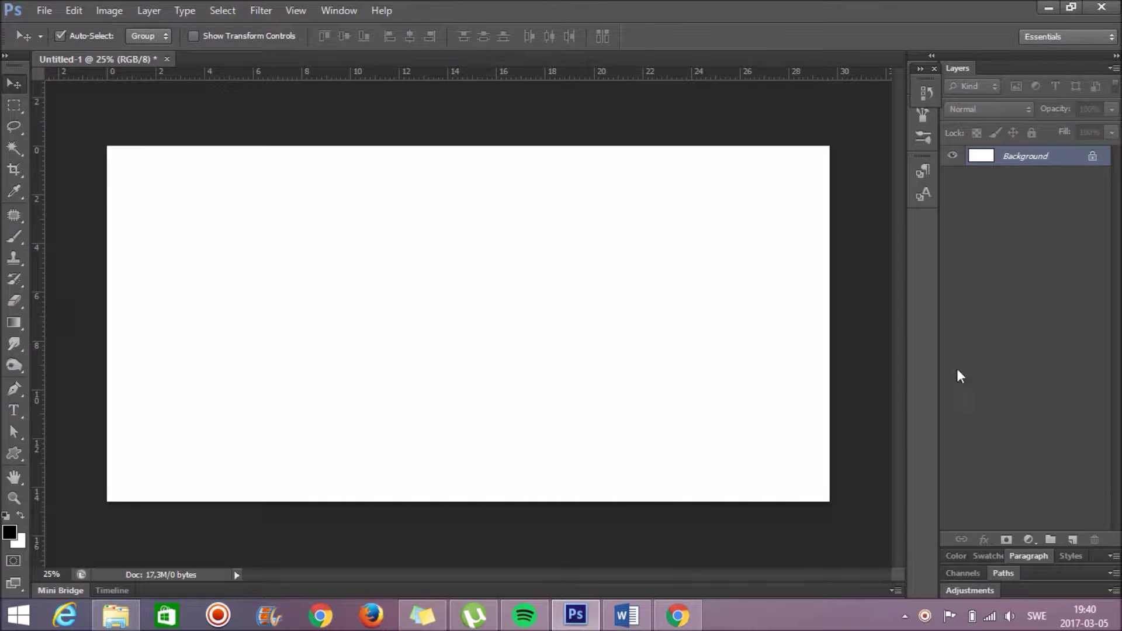
left_click(1073, 541)
- Draw a large elliptical selection across the canvas and invert it to the edges
right_click(19, 104)
left_click(55, 129)
mouse_move(117, 157)
left_mouse_down()
mouse_move(764, 563)
mouse_move(829, 569)
mouse_move(842, 582)
left_mouse_up()
key("ctrl+minus")
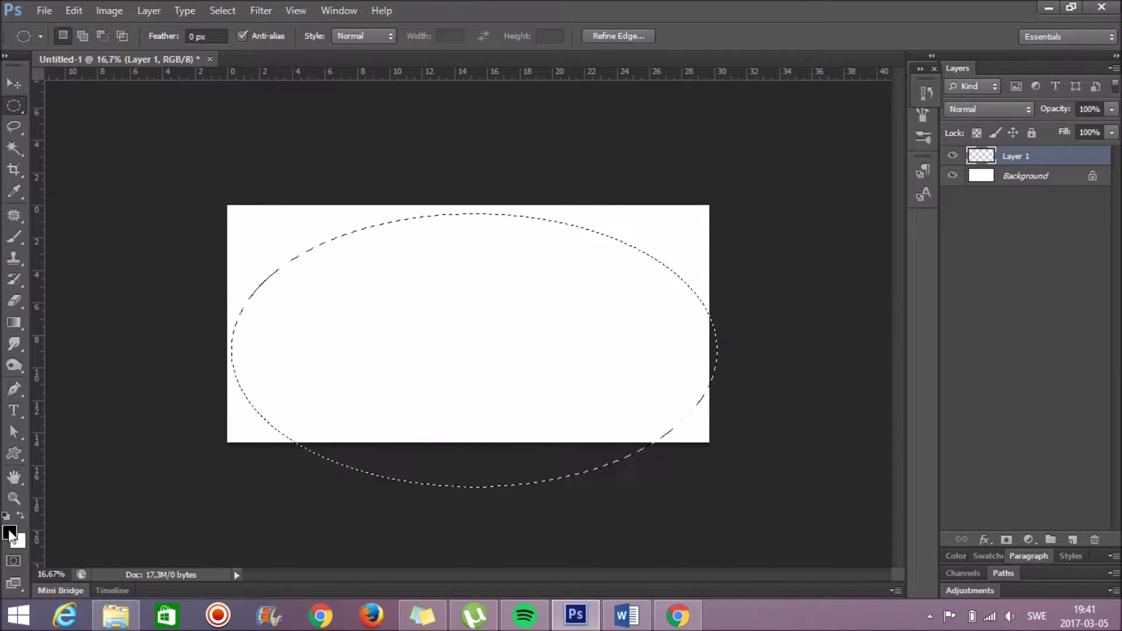
right_click(264, 255)
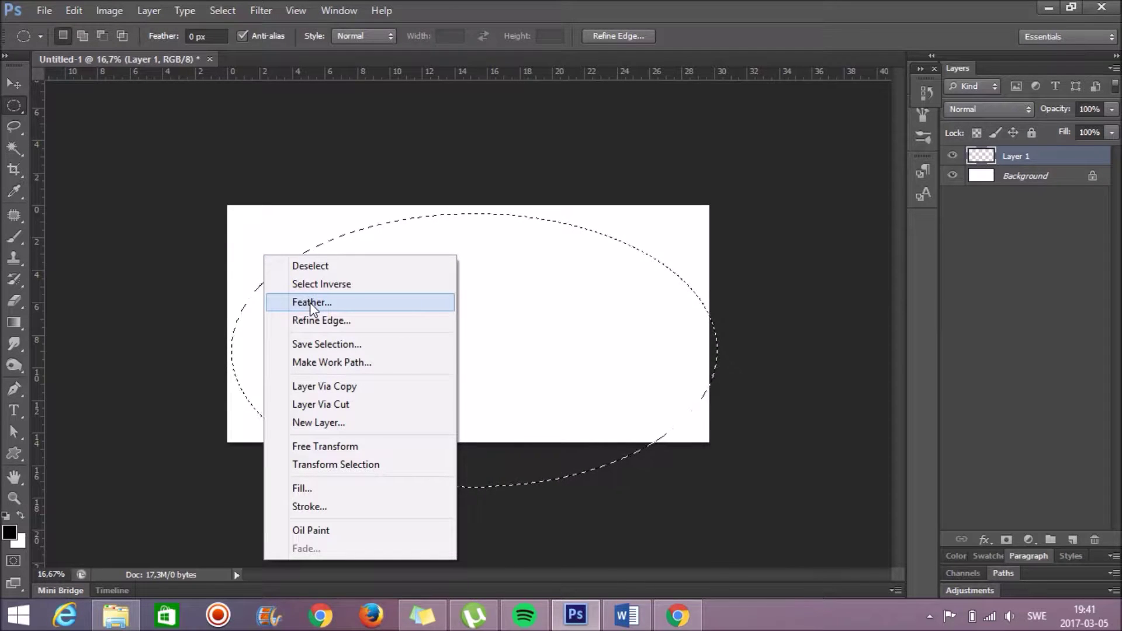
left_click(307, 285)
- Feather the edge selection by 1, fill it with black, and deselect
right_click(283, 249)
left_click(327, 295)
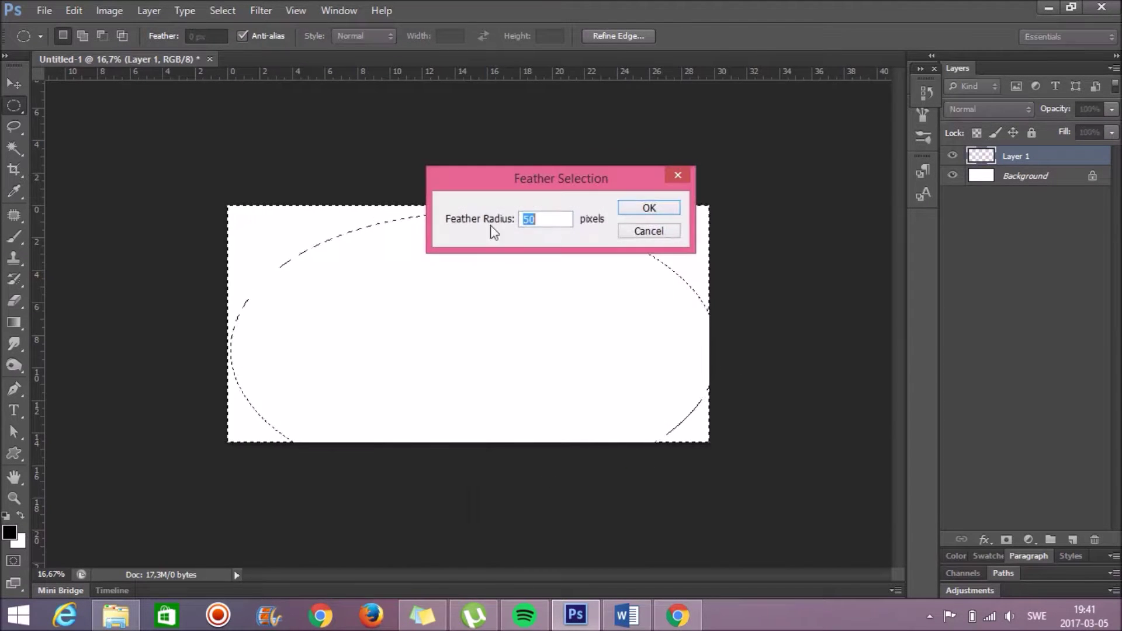
type("1")
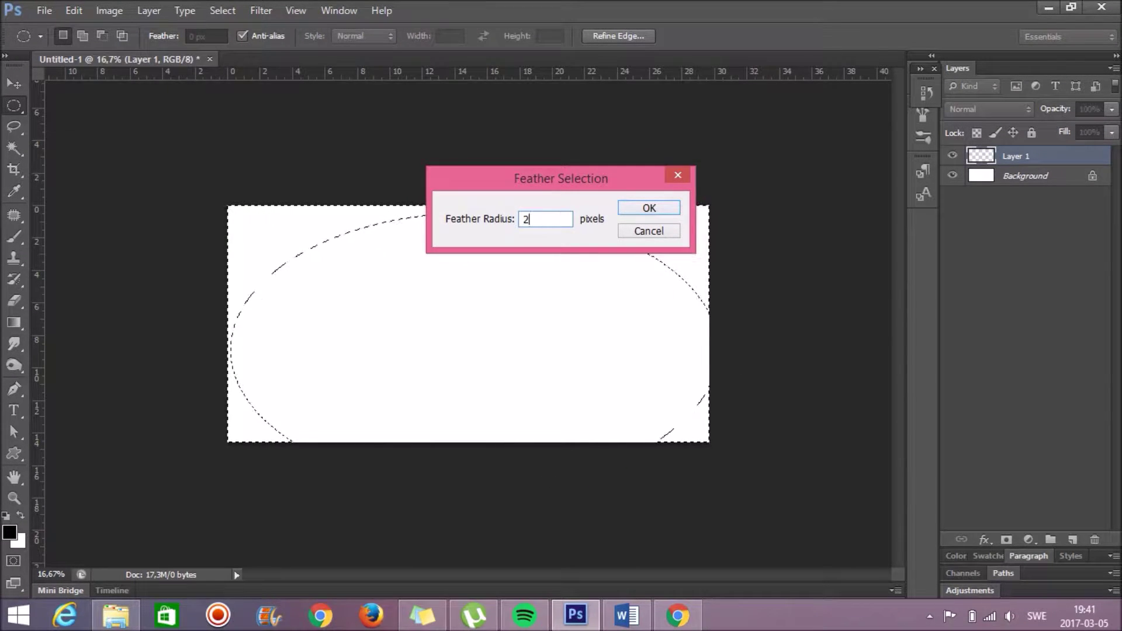
key("Return")
key("alt+BackSpace")
key("ctrl+d")
- Scale and centre the black vignette, then lower its layer opacity to about 63%
key("ctrl+t")
left_click_drag(710, 205, 767, 179)
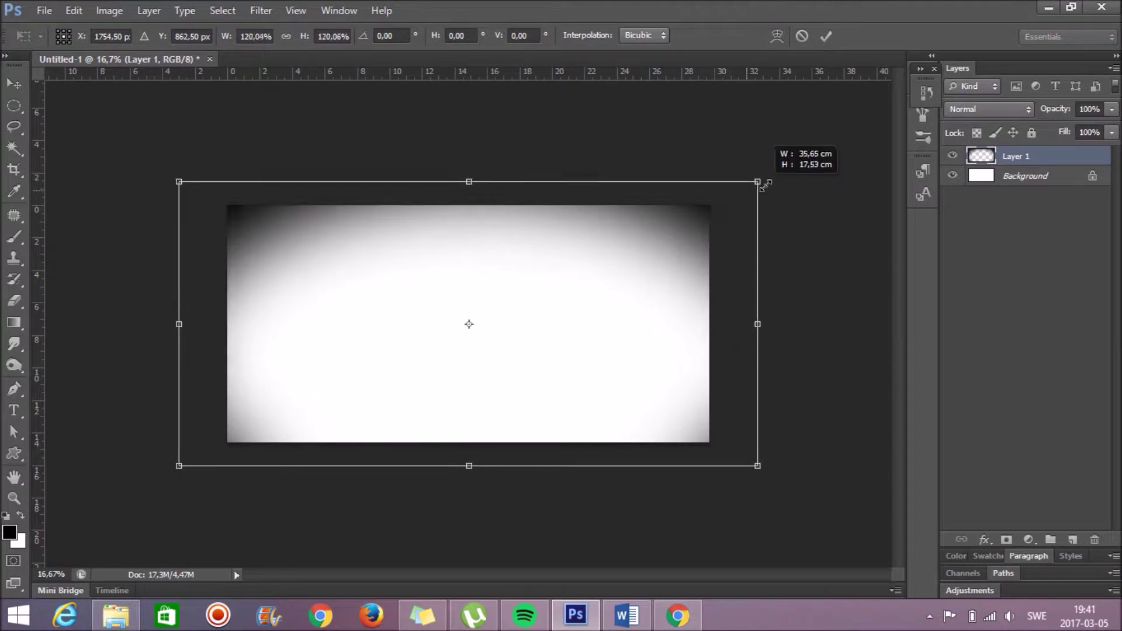
left_click_drag(655, 310, 659, 297)
left_click_drag(771, 178, 804, 158)
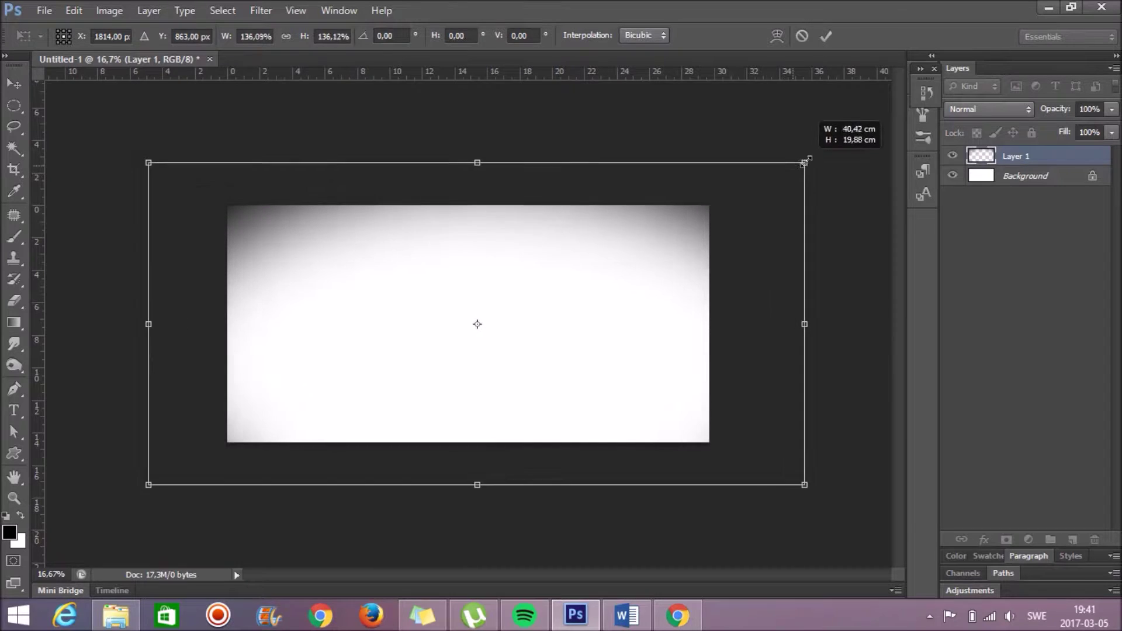
left_click_drag(616, 298, 633, 333)
left_click_drag(820, 517, 807, 511)
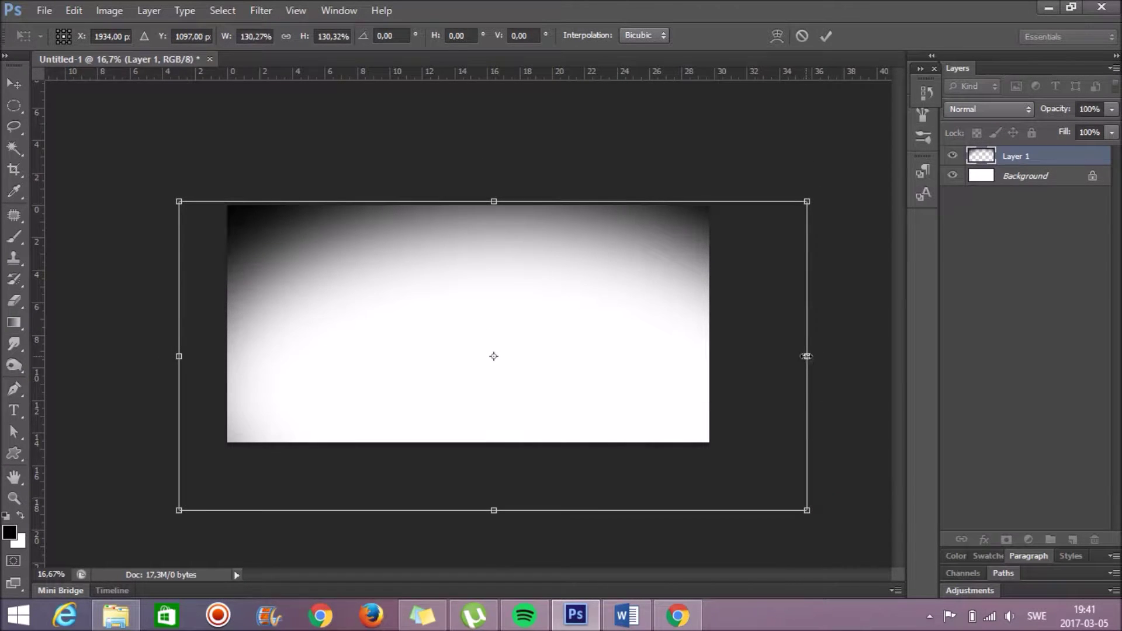
left_click_drag(806, 356, 767, 363)
left_click_drag(653, 372, 640, 367)
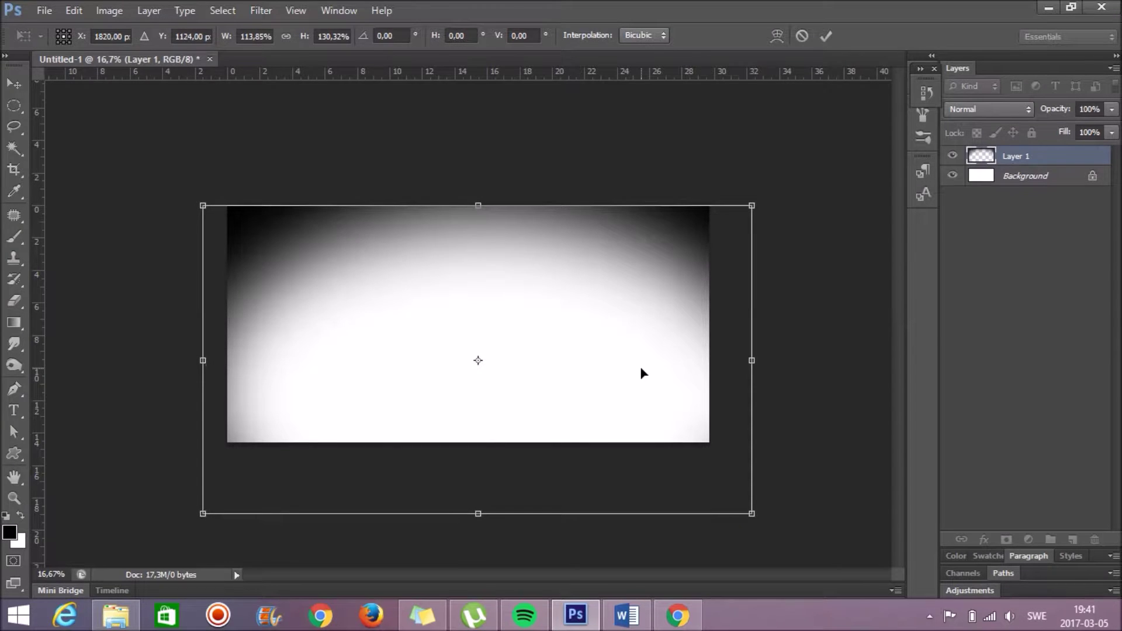
key("Return")
left_click(1112, 109)
left_click_drag(1112, 127, 1071, 128)
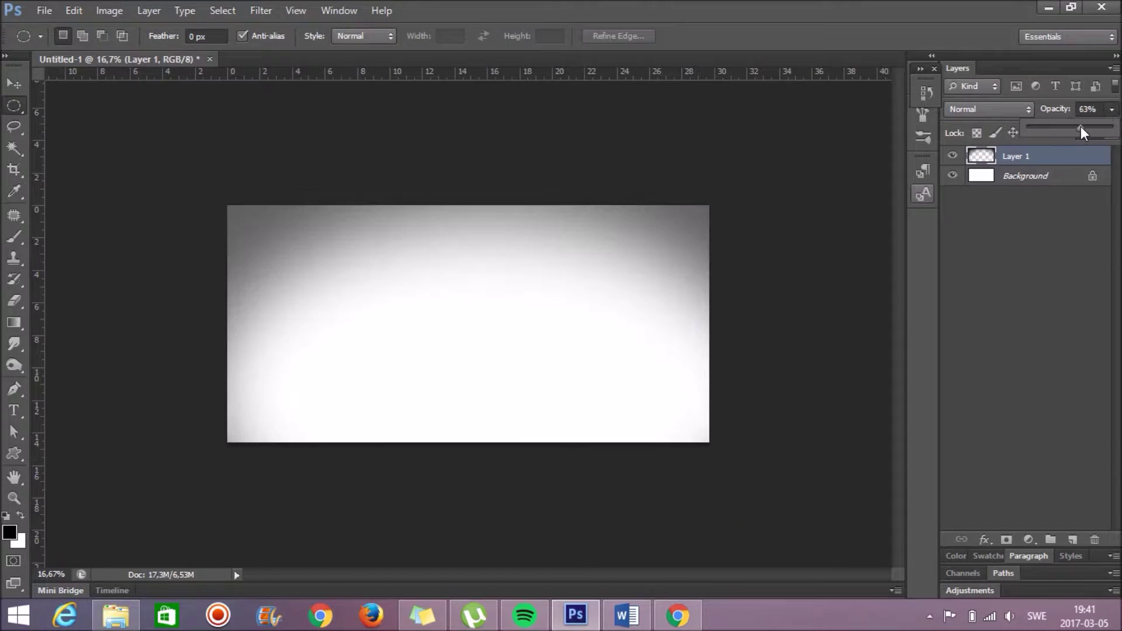
- Fill the Background layer with light grey, then add a new empty layer above Layer 1
left_click(1040, 177)
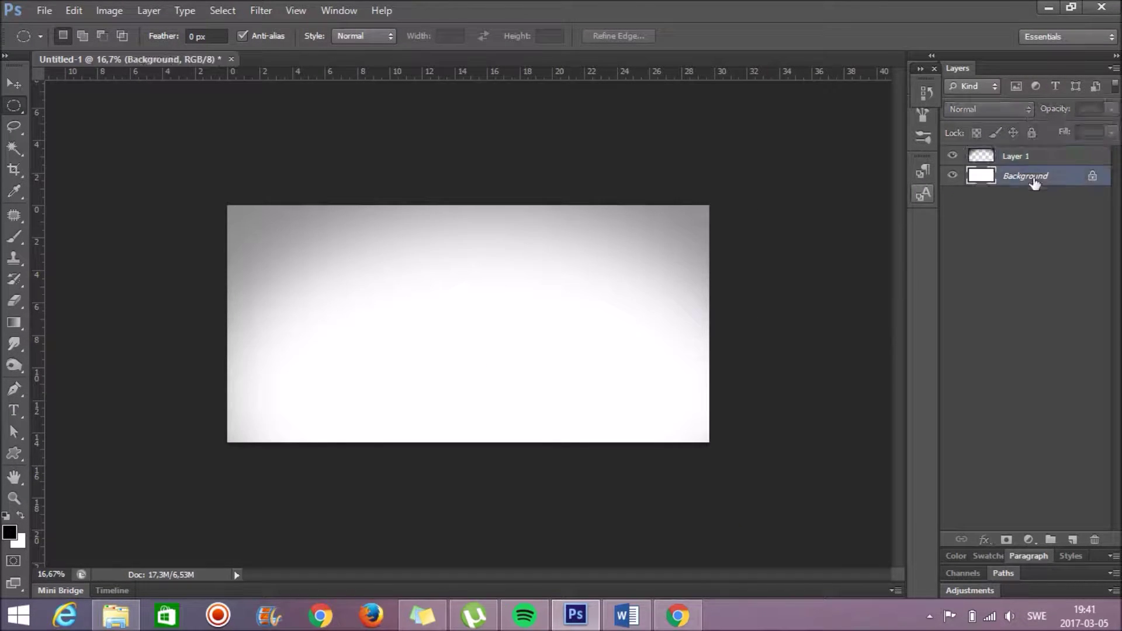
left_click(21, 542)
left_click(732, 276)
left_click(1092, 234)
key("ctrl+BackSpace")
key("ctrl+plus")
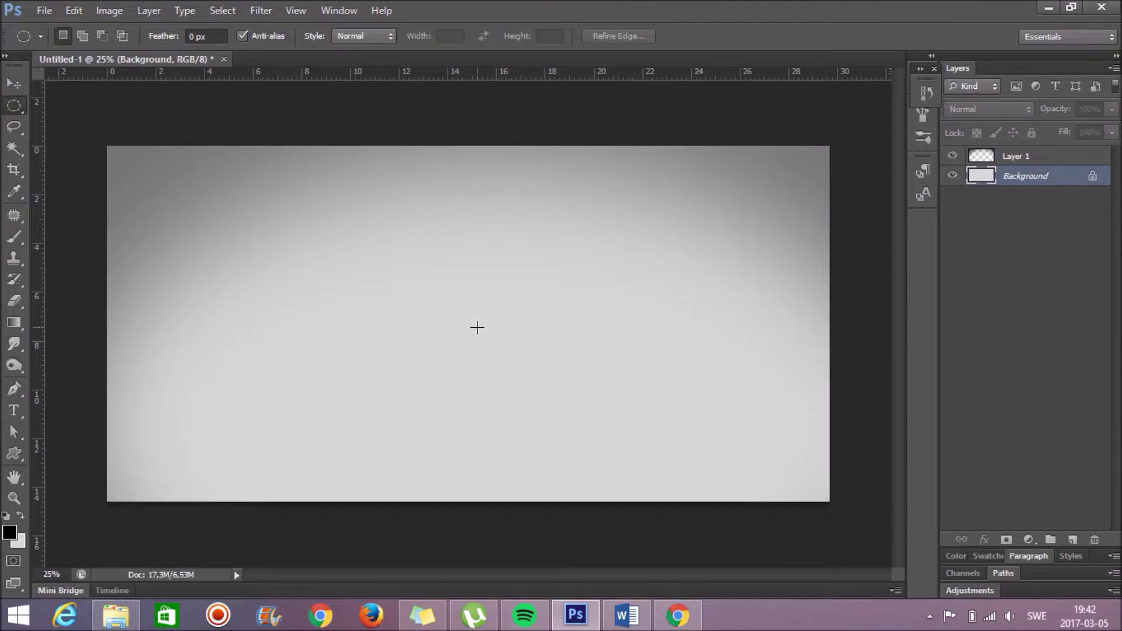
left_click(1030, 161)
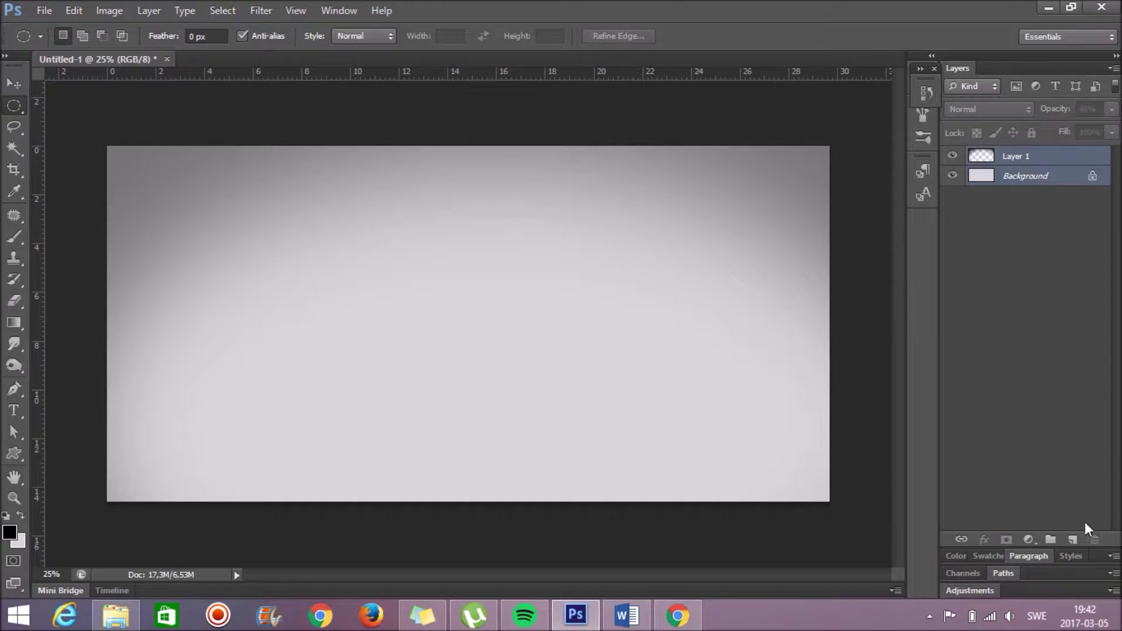
left_click(1072, 539)
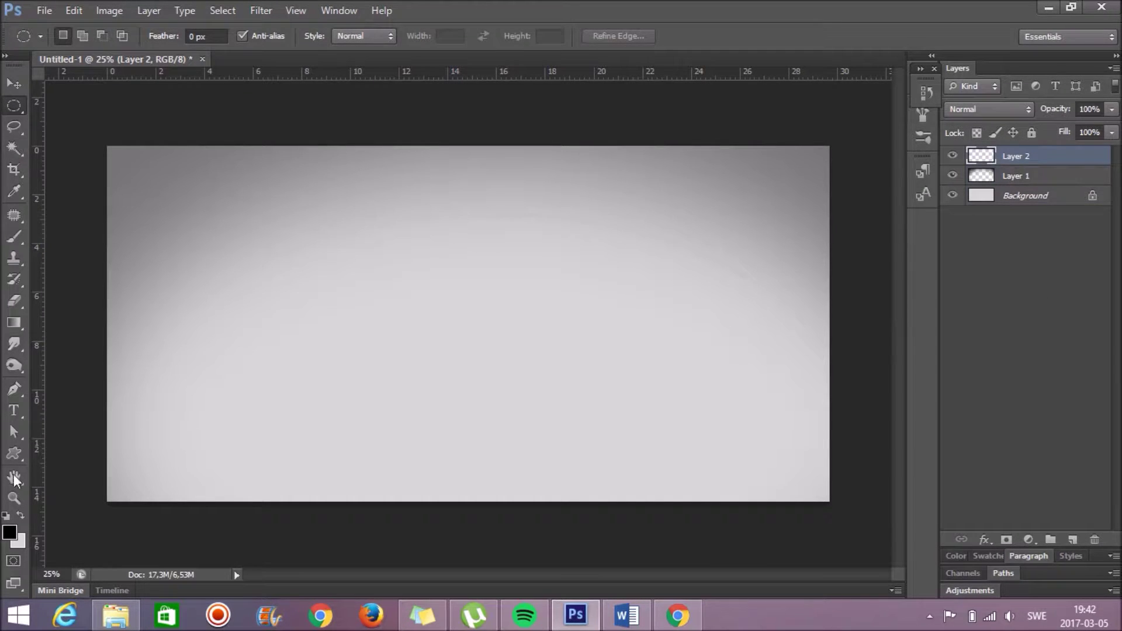
- Draw a black film-reel custom shape near the canvas centre
left_click(14, 454)
left_click_drag(368, 241, 542, 391)
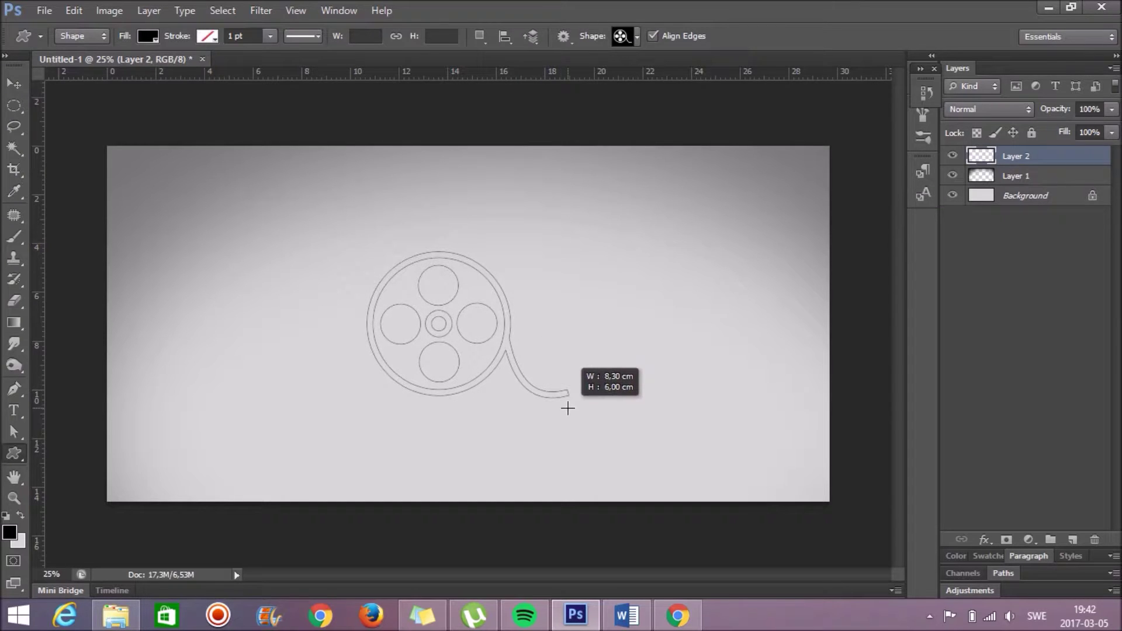
left_click_drag(542, 390, 565, 405)
key("ctrl+plus")
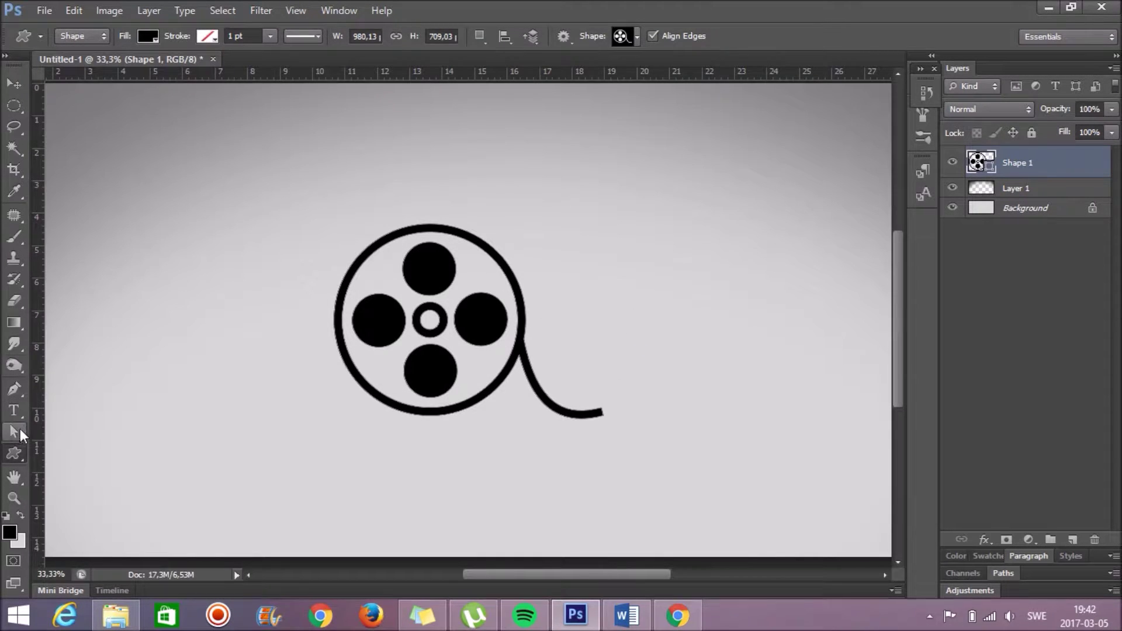
- Delete the reel's inner circles, leaving only the outer ring and curling tail
left_click(20, 431)
key("Delete")
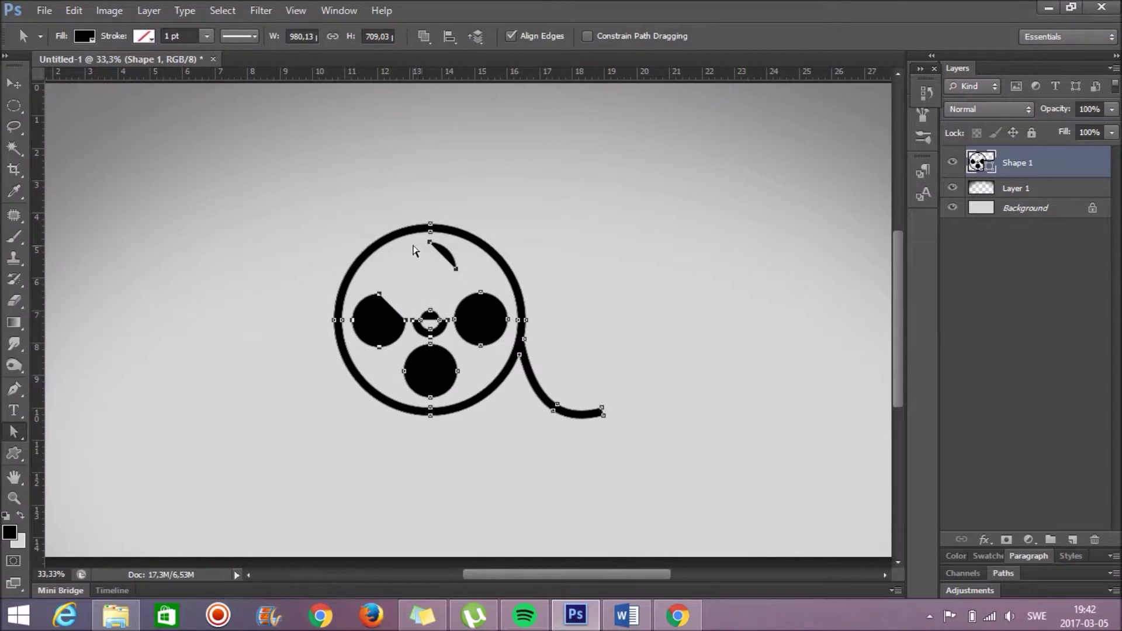
left_click(453, 281)
key("Delete")
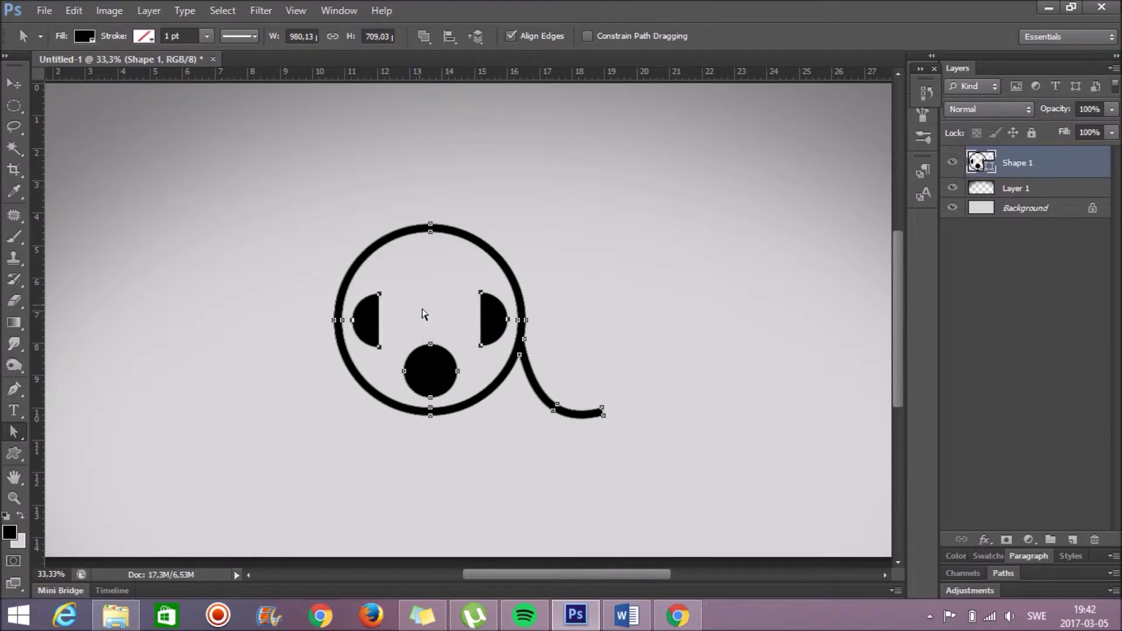
key("Delete")
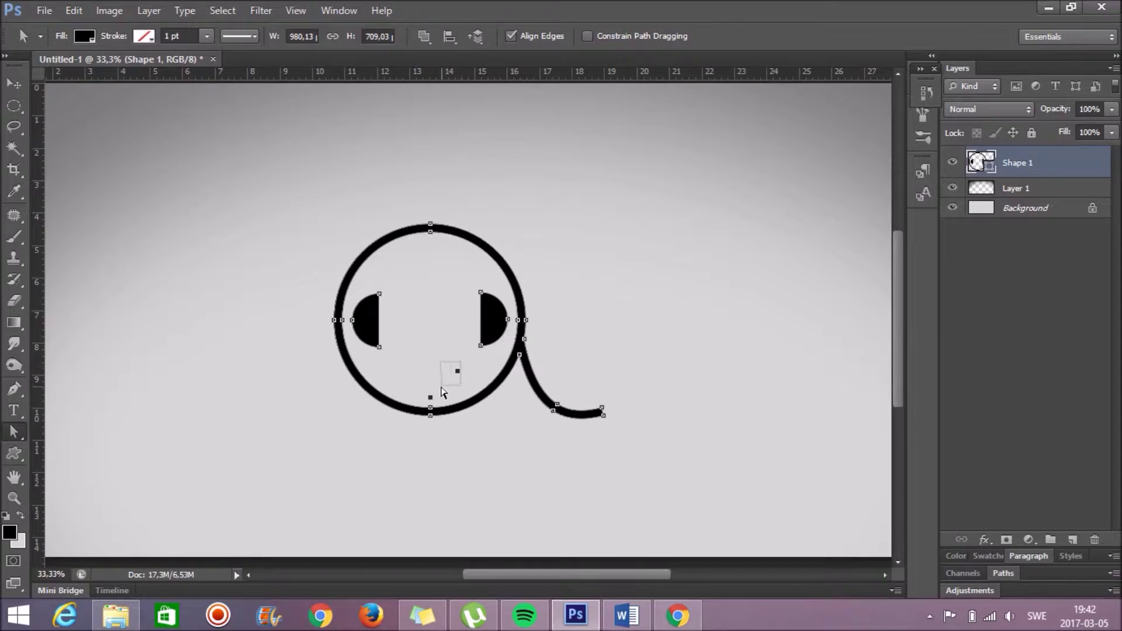
key("Delete")
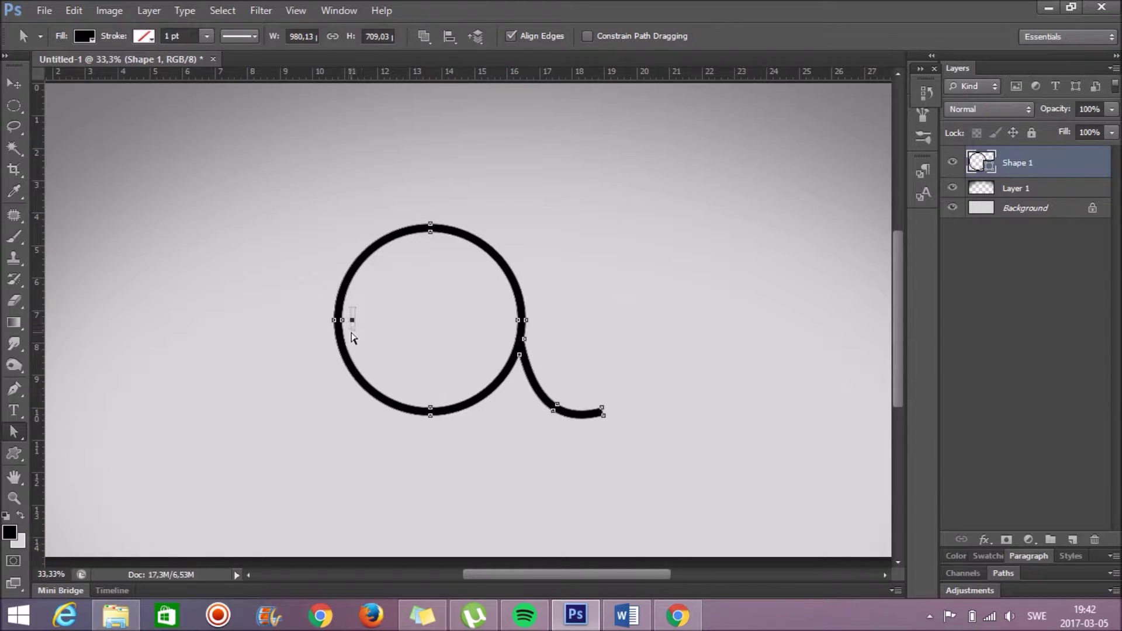
- Rasterize the Shape 1 ring layer and duplicate it
right_click(1030, 166)
left_click(926, 155)
key("ctrl+minus")
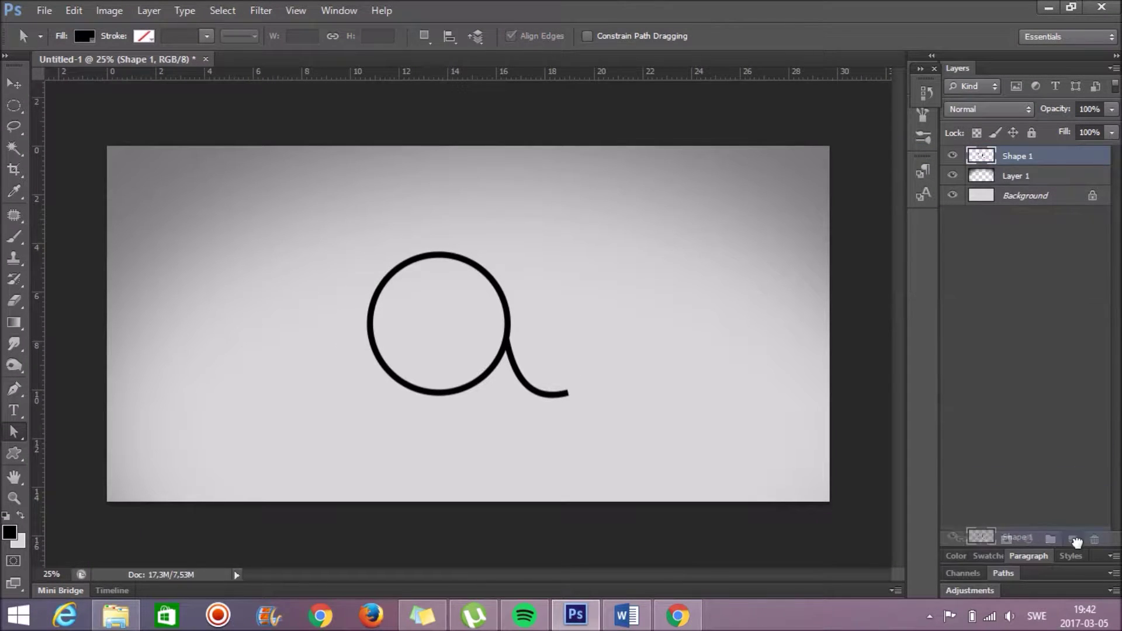
left_click_drag(1082, 164, 1073, 539)
- Flip the duplicated ring horizontally with Free Transform so it overlaps the original
left_click(110, 13)
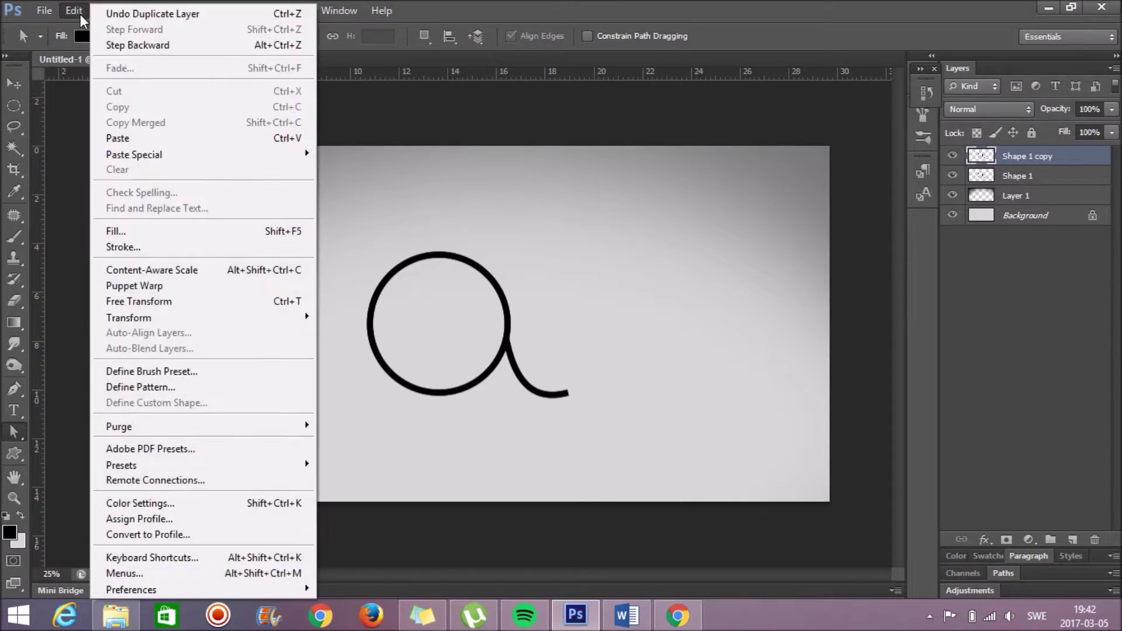
left_click(181, 299)
right_click(501, 321)
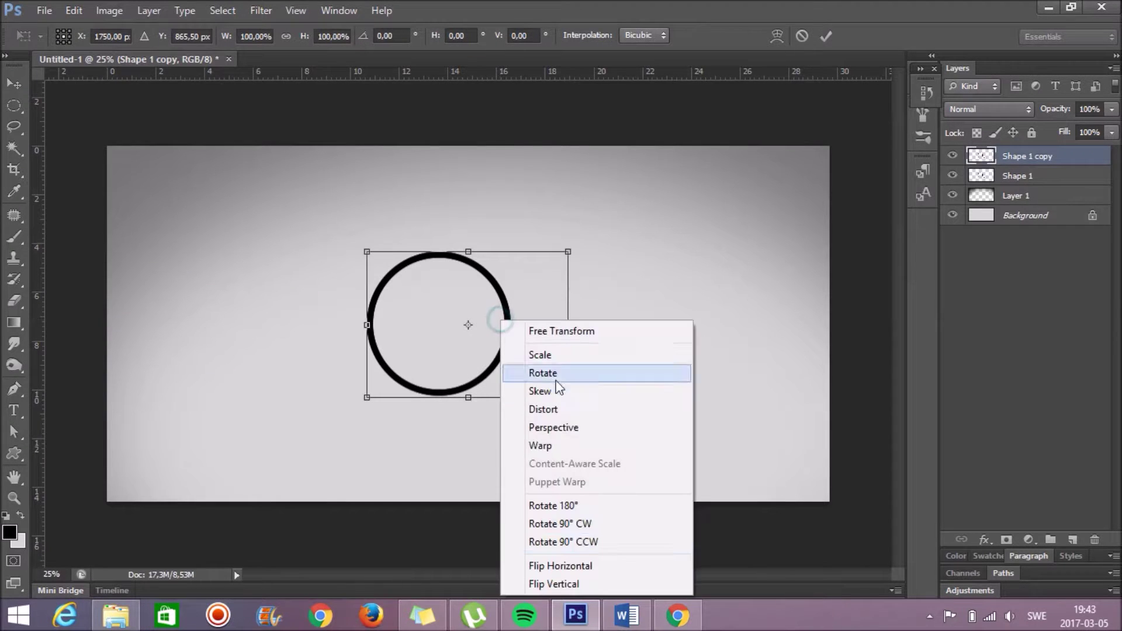
left_click(590, 566)
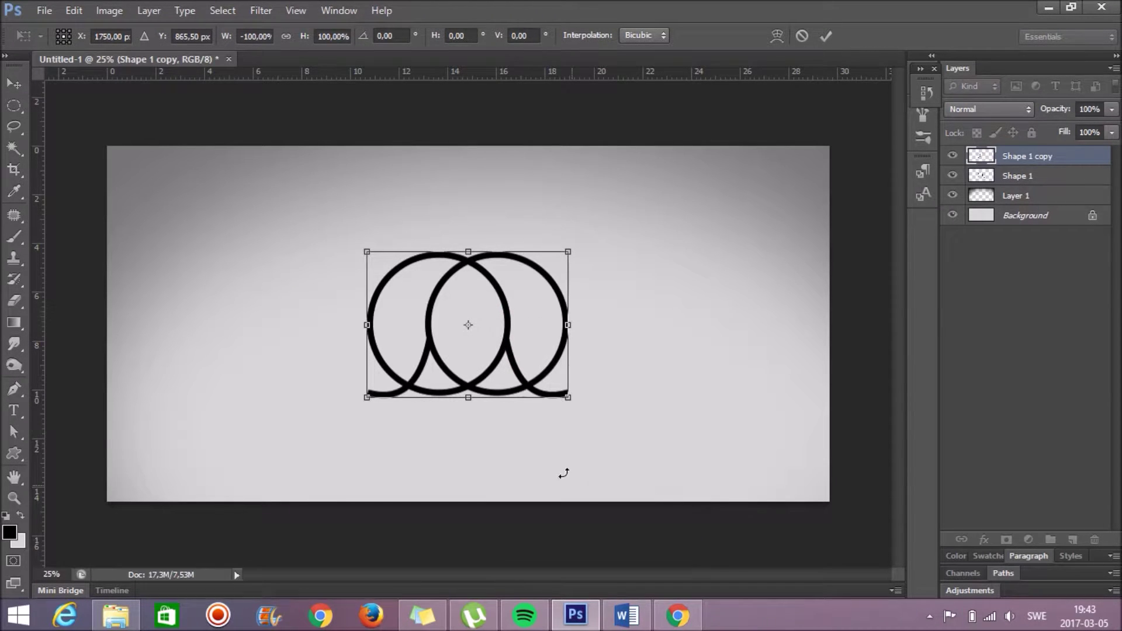
key("Return")
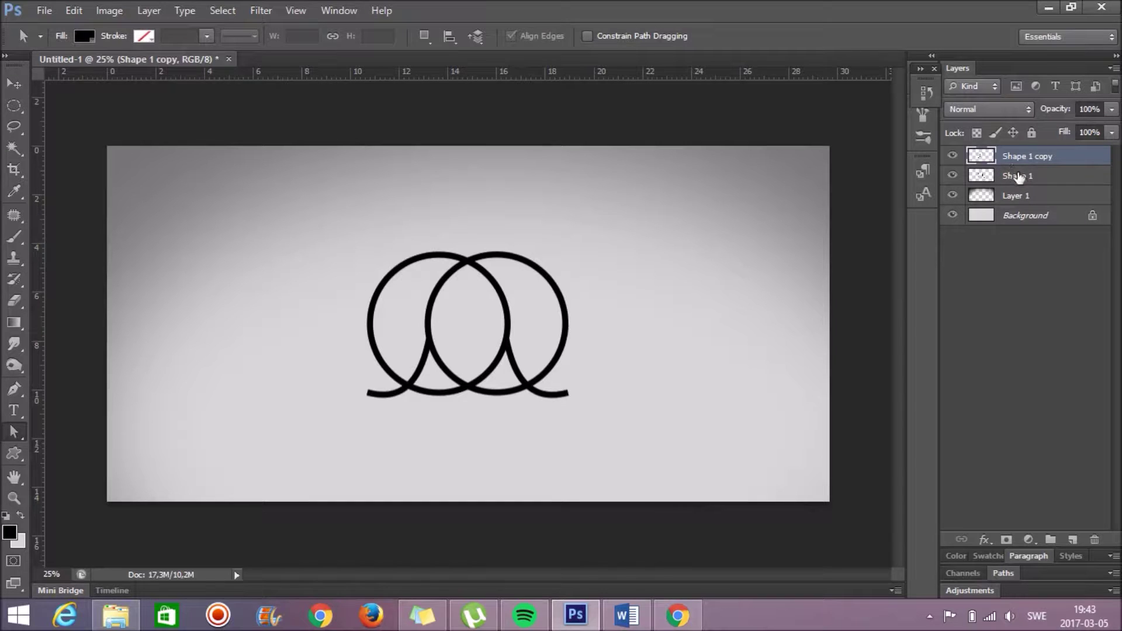
- Merge both ring layers into one and magic-wand the inside of the left crescent
left_click(1014, 176, "shift")
key("w")
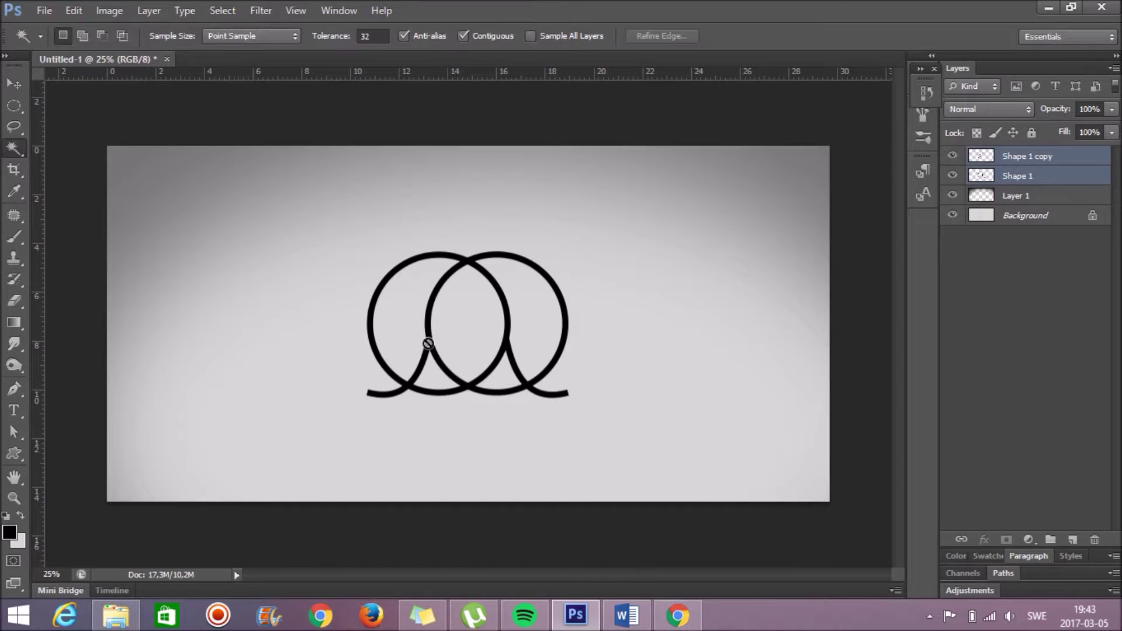
right_click(1022, 167)
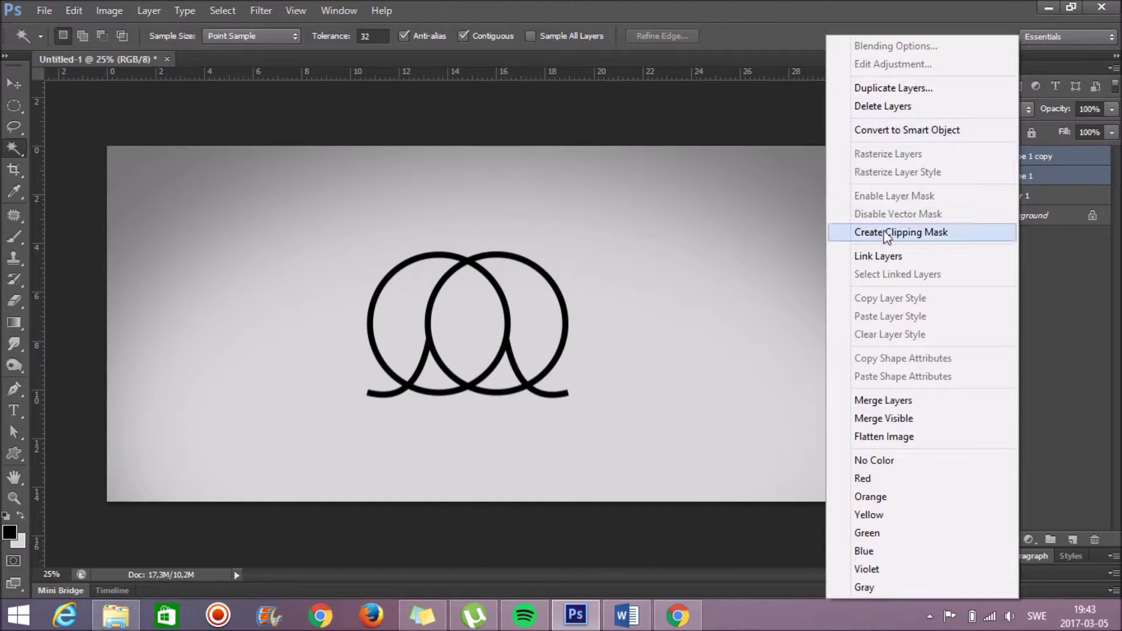
left_click(865, 400)
left_click(400, 314)
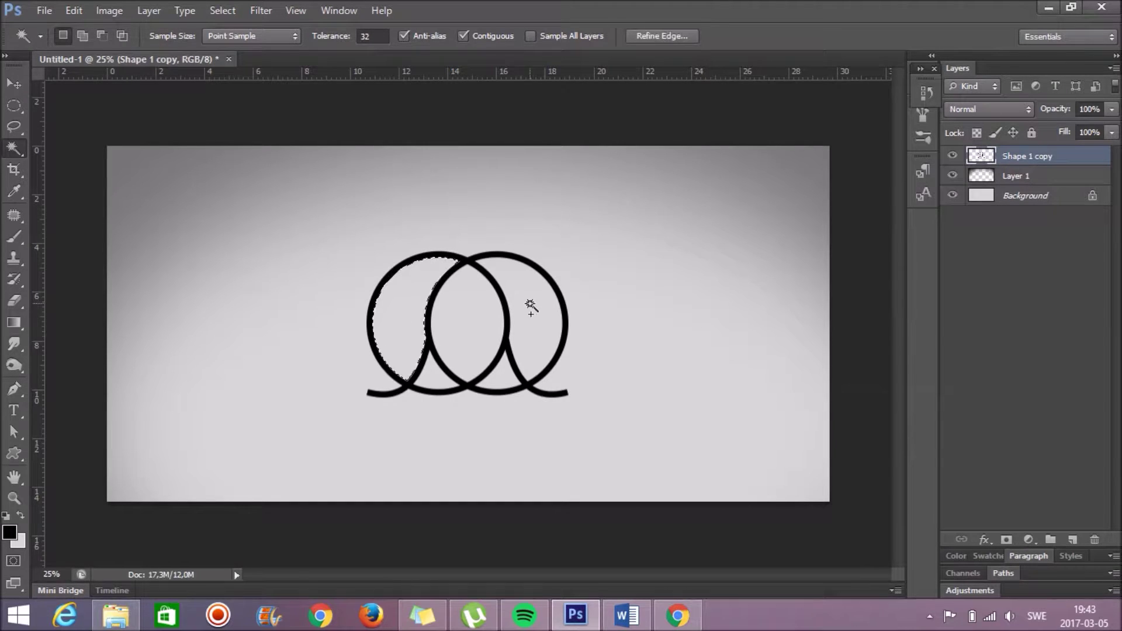
- Set the foreground colour to a dark teal
key("i")
left_click(10, 531)
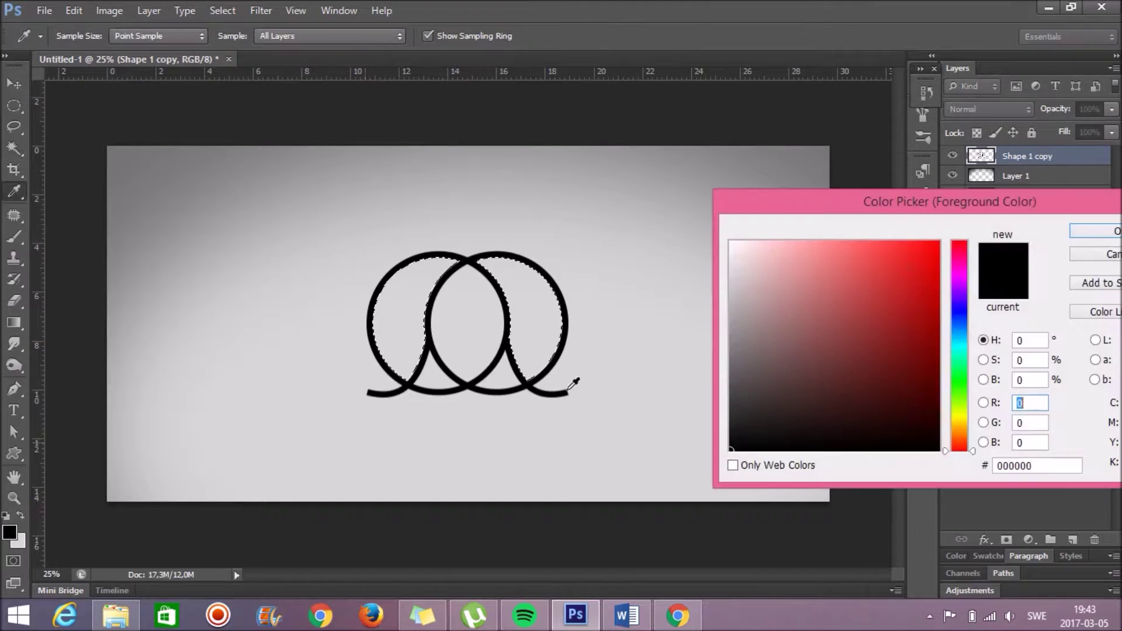
left_click(959, 343)
left_click(1096, 231)
key("w")
key("ctrl+d")
- Select both crescents and try a teal Paint Bucket fill, then undo it
left_click(368, 302)
key("r")
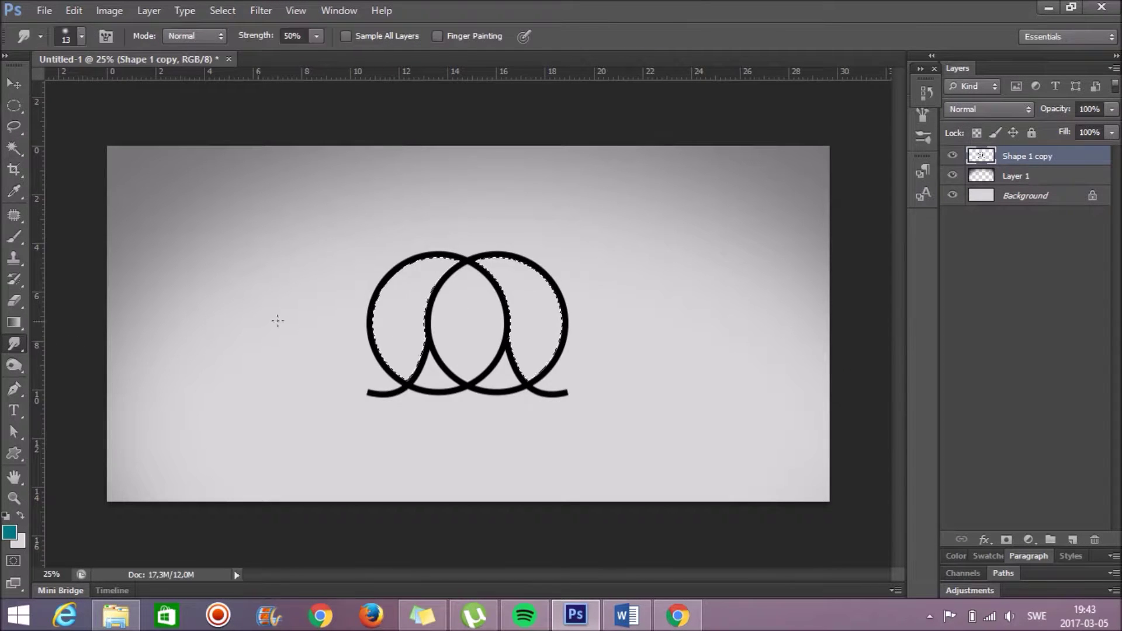
right_click(17, 323)
left_click(70, 338)
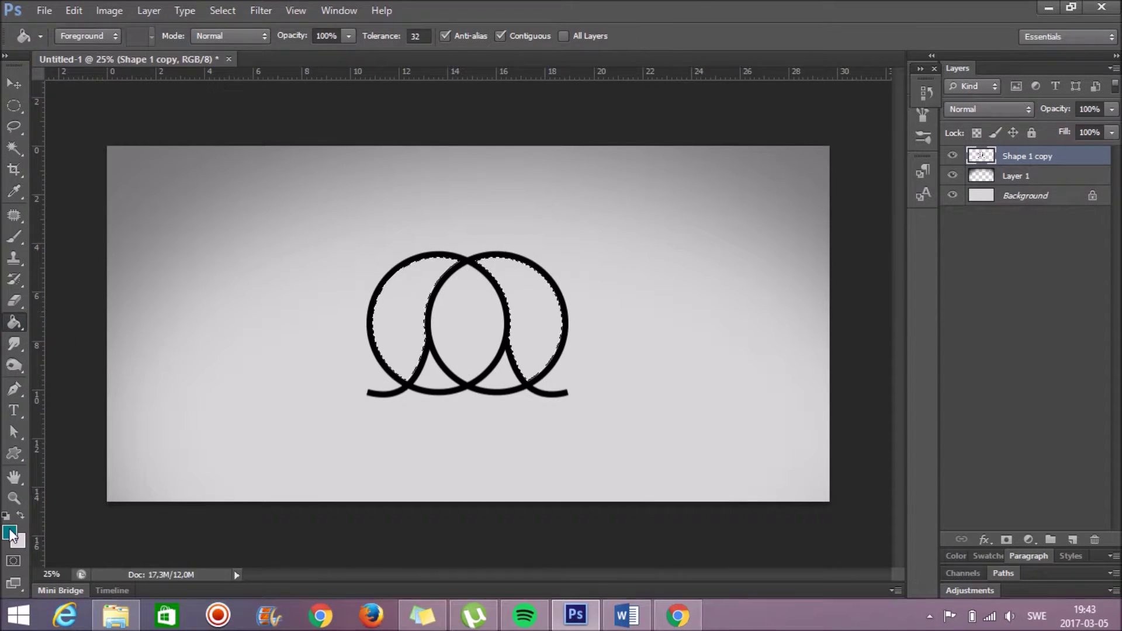
left_click(413, 300)
left_click(534, 313)
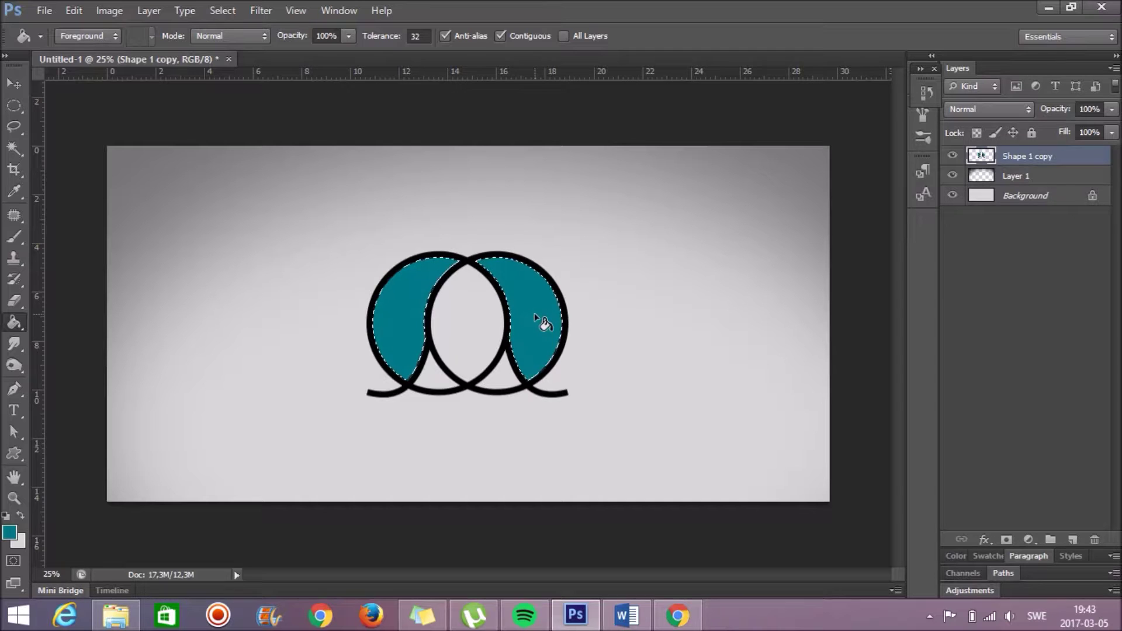
key("ctrl+alt+z")
key("ctrl+alt+z")
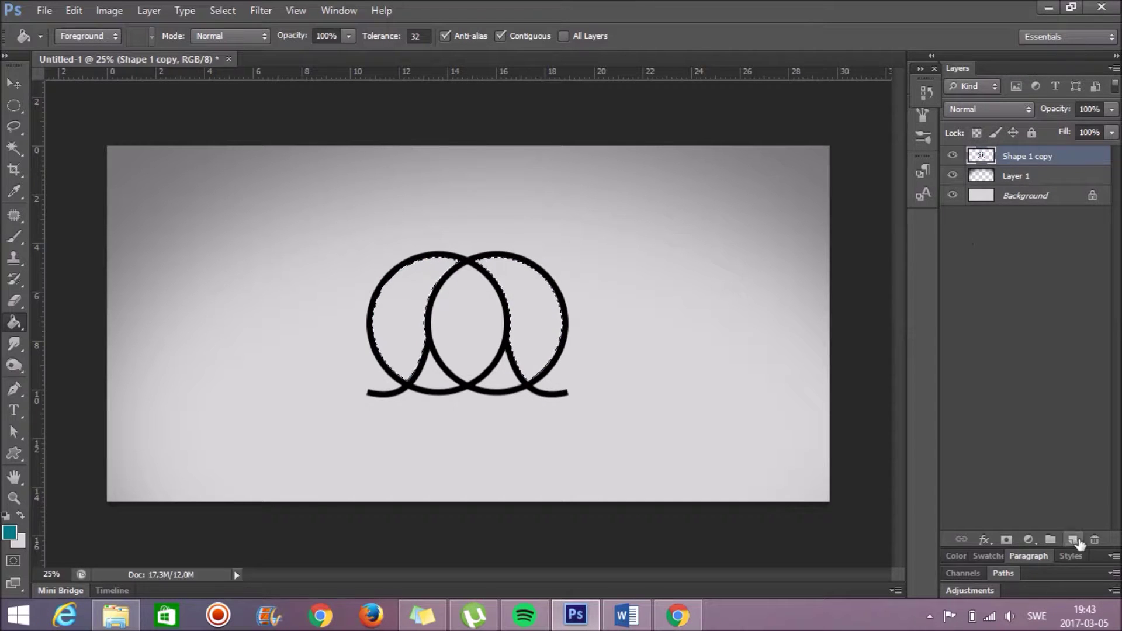
- Fill both crescents teal on a new layer and hide the black rings layer
left_click(1073, 540)
left_click(413, 326)
left_click(534, 313)
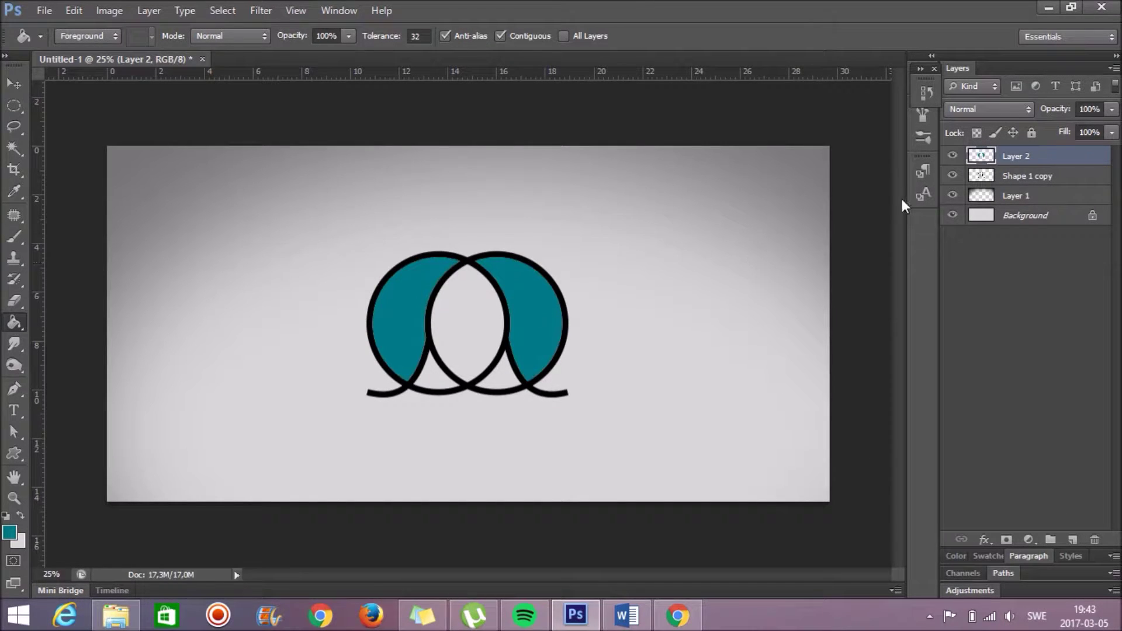
left_click(953, 175)
- Rotate the teal crescents 180° so they form an upside-down U
key("ctrl+t")
left_click_drag(637, 294, 283, 338)
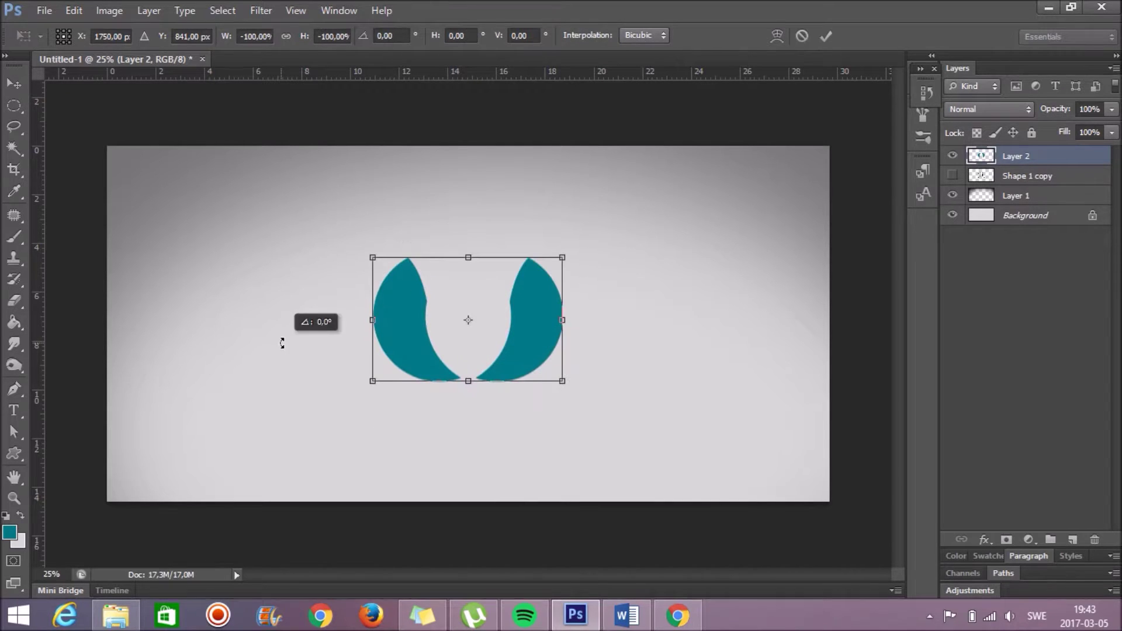
key("Return")
scroll(476, 350, "up", 1)
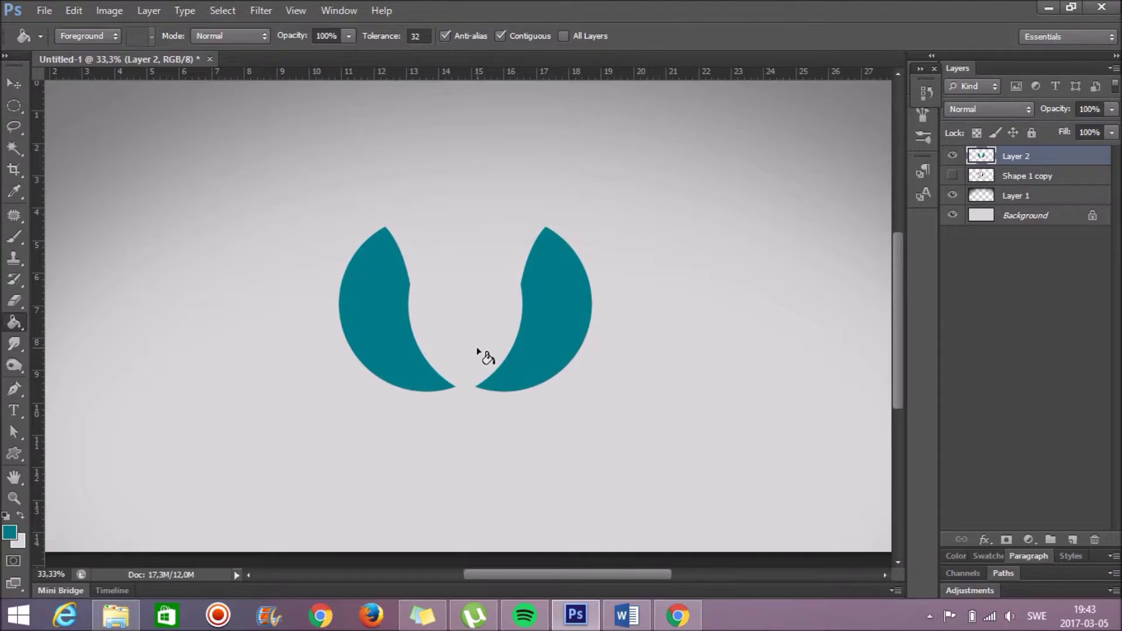
- Select the right crescent and nudge it left until it touches the left one
key("m")
left_click_drag(474, 188, 634, 458)
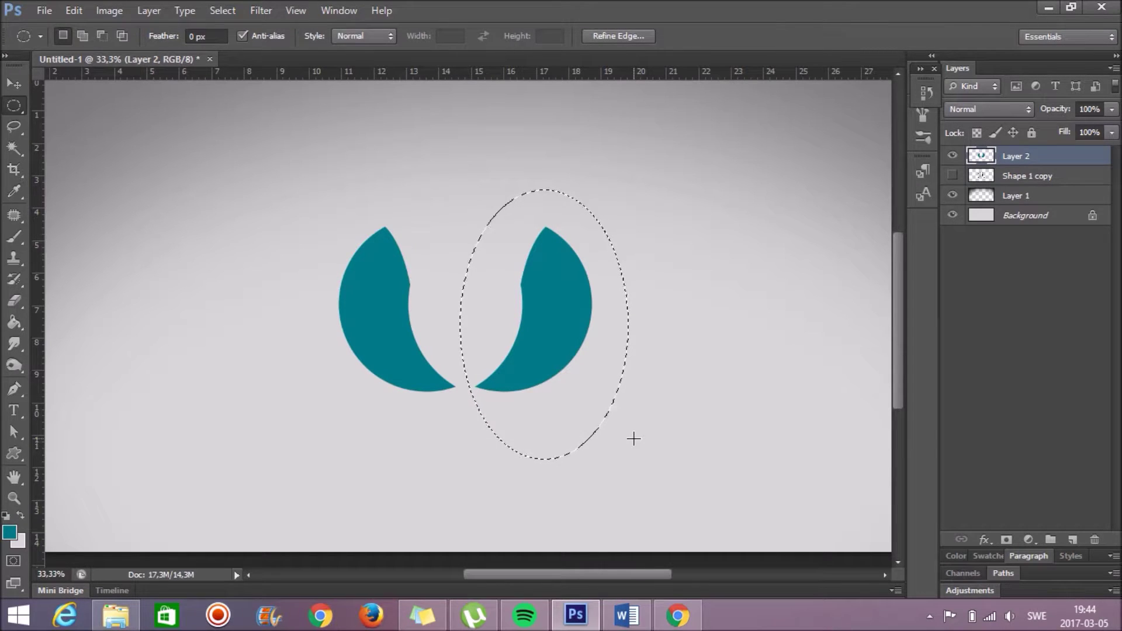
key("v")
key("Right")
key("Left")
key("shift+Left")
key("shift+Left")
key("shift+Left")
key("shift+Left")
key("shift+Left")
key("shift+Left")
key("shift+Left")
key("shift+Left")
key("shift+Left")
key("shift+Left")
key("ctrl+d")
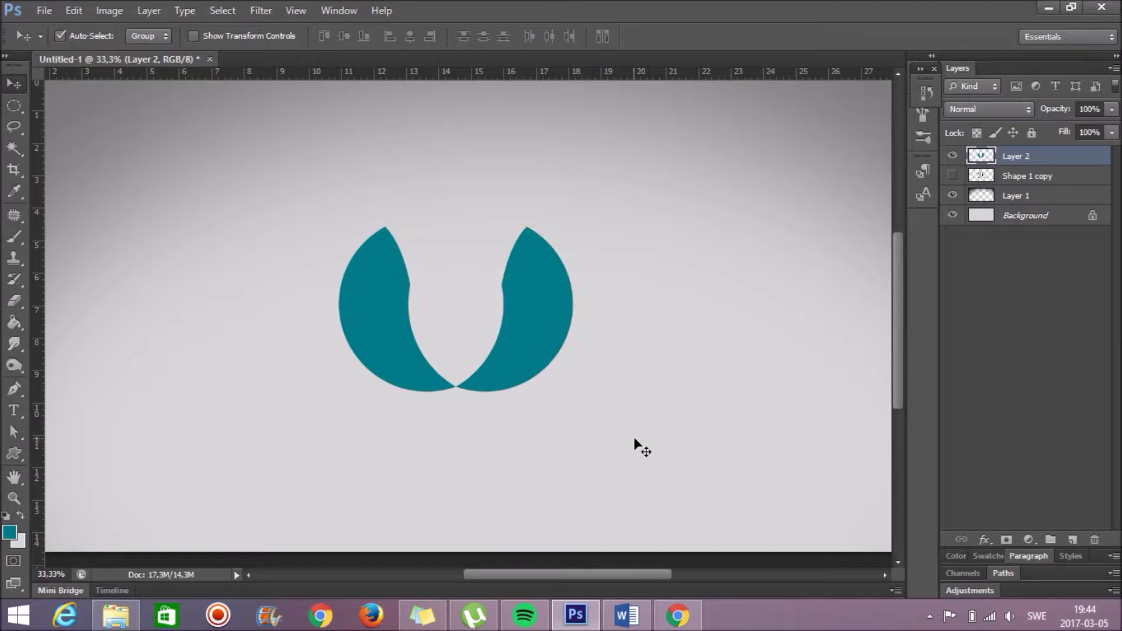
key("ctrl+minus")
key("ctrl+plus")
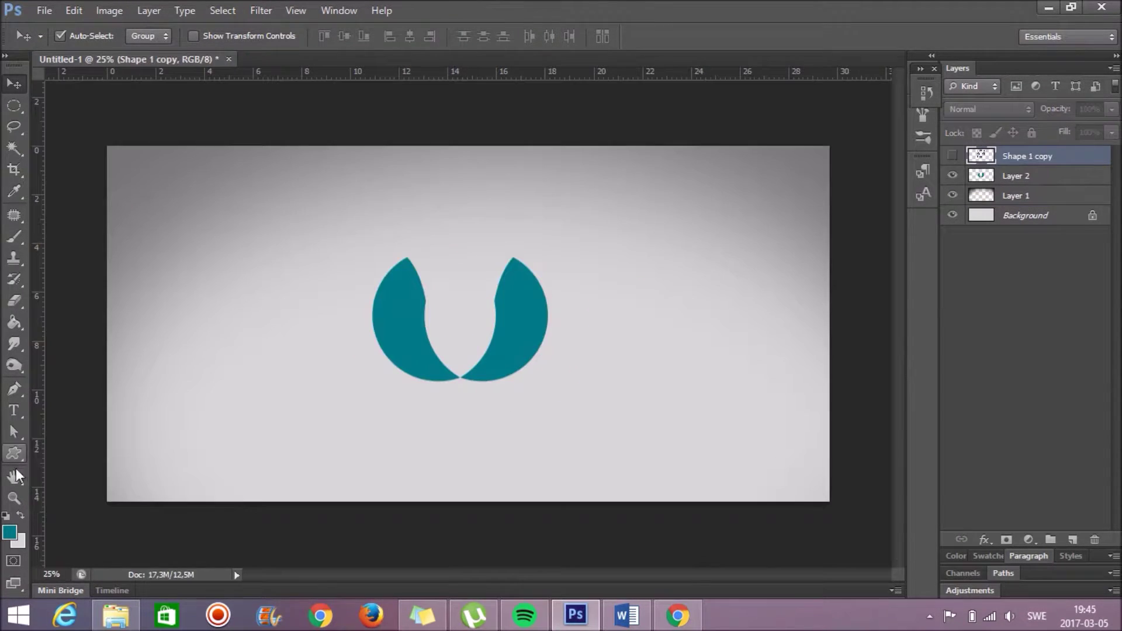
- Draw a teal film-reel custom shape and place it to the right of the U
left_click(15, 453)
left_click(1074, 541)
left_click_drag(333, 247, 619, 415)
key("v")
left_click_drag(473, 339, 698, 336)
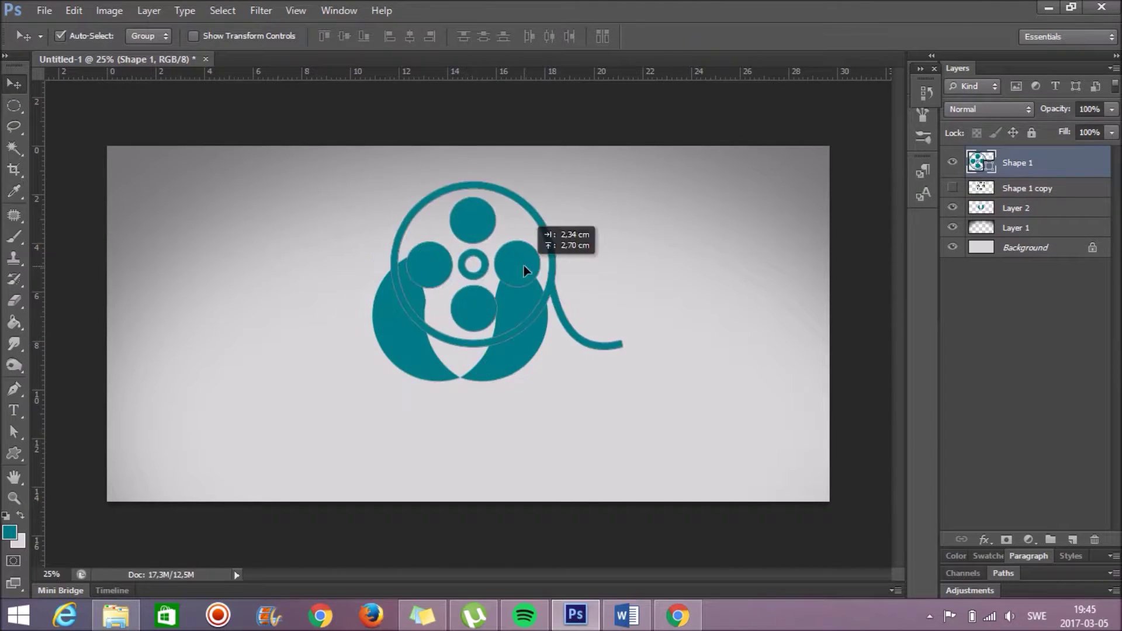
scroll(698, 338, "up", 1)
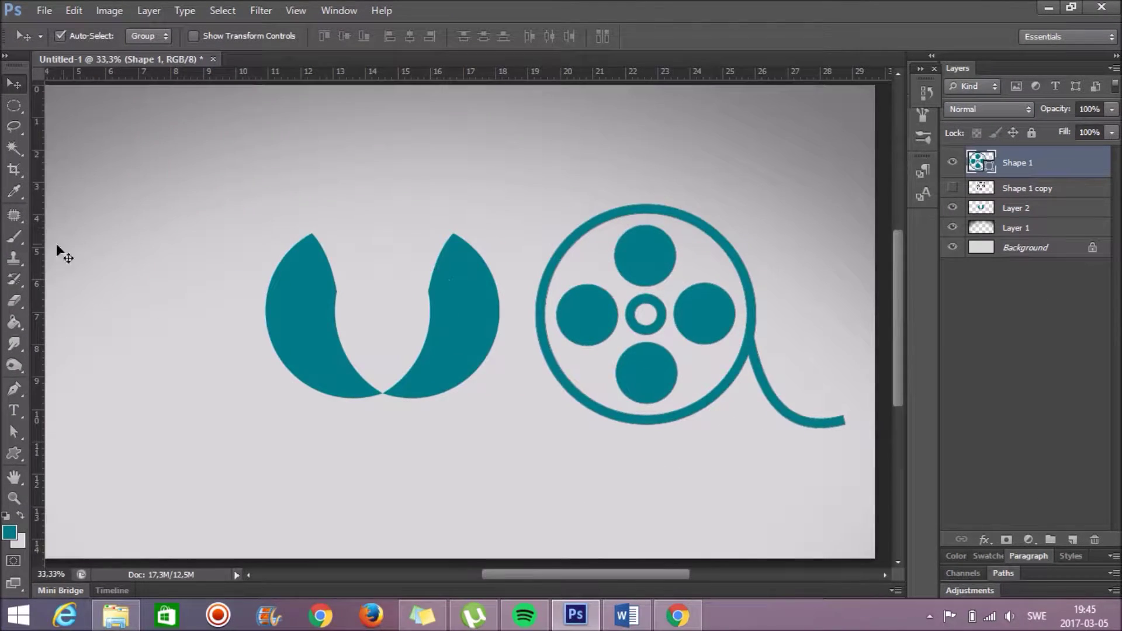
- Delete the teal reel's inner circles, leaving its outer ring and curling tail
left_click(14, 433)
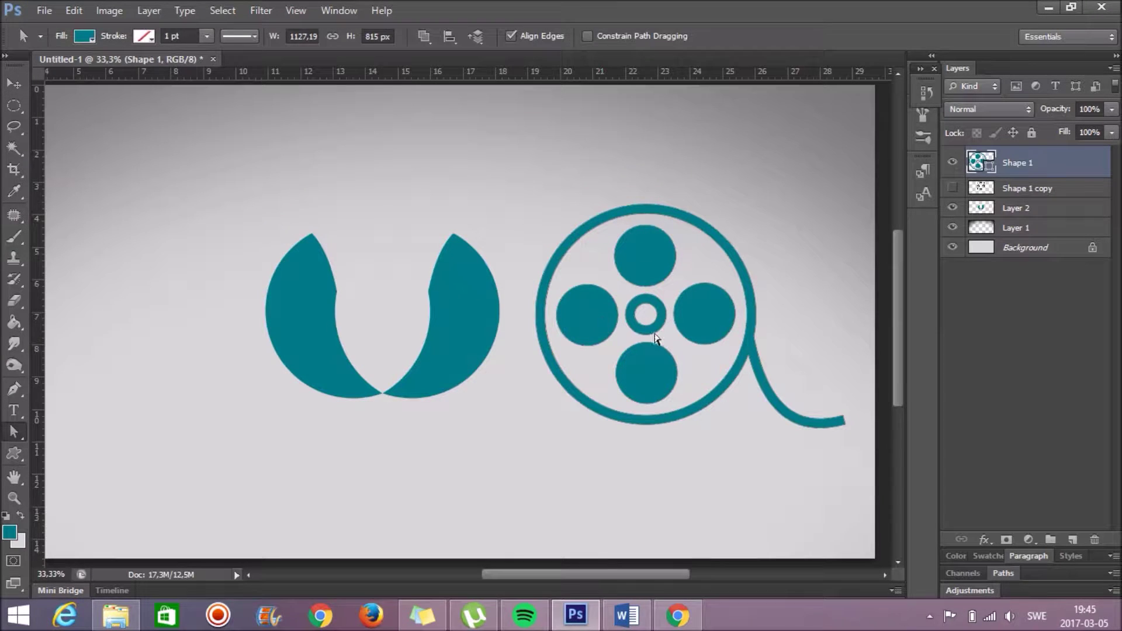
left_click_drag(649, 301, 653, 312)
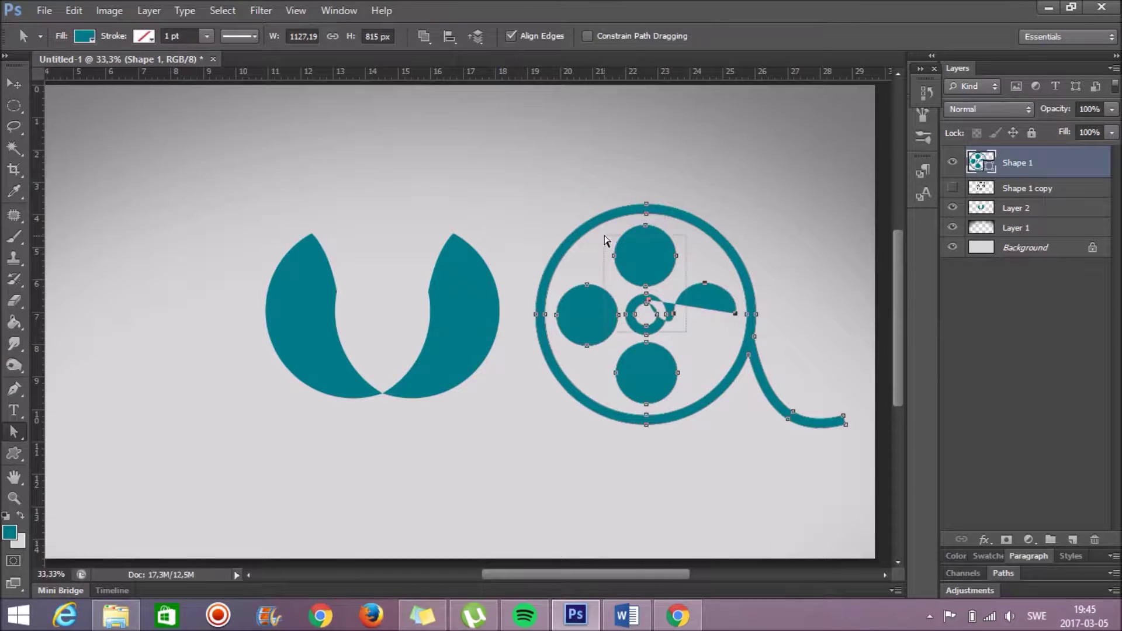
key("Delete")
left_click(566, 312)
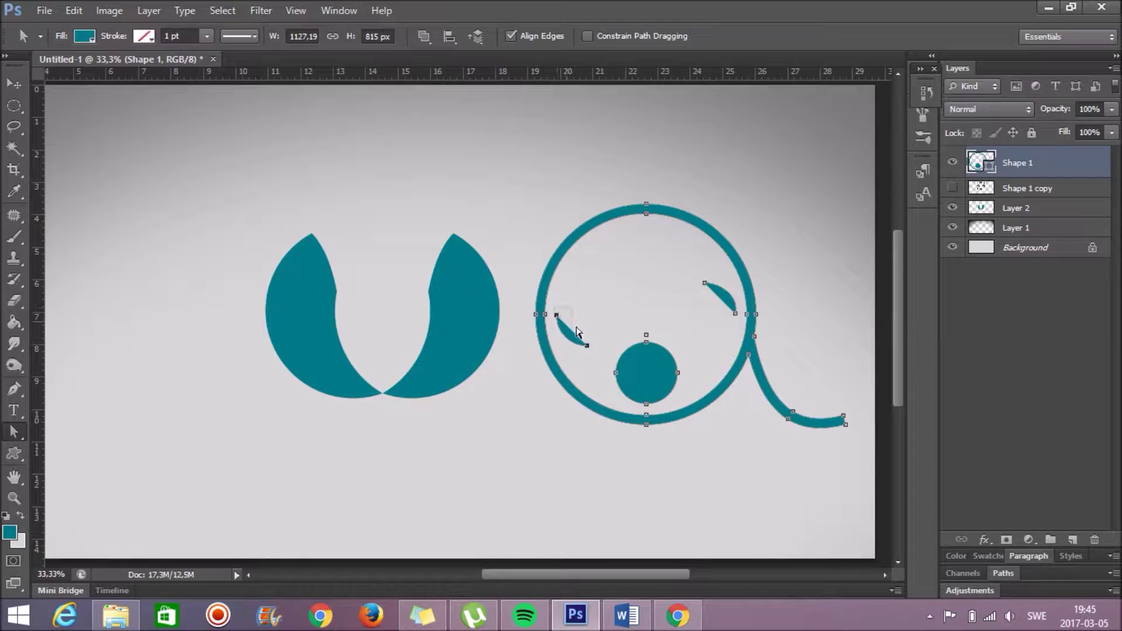
key("Delete")
left_click(615, 371)
key("Delete")
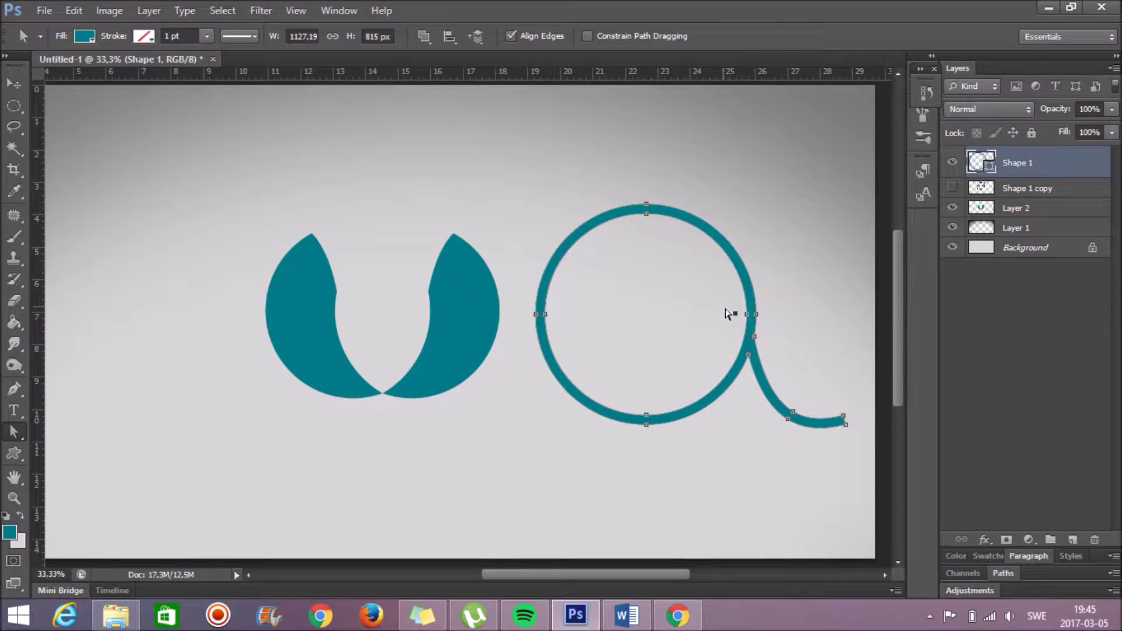
- Convert the reel layer to a Smart Object and move the ring over the U
right_click(1080, 186)
left_click(1002, 131)
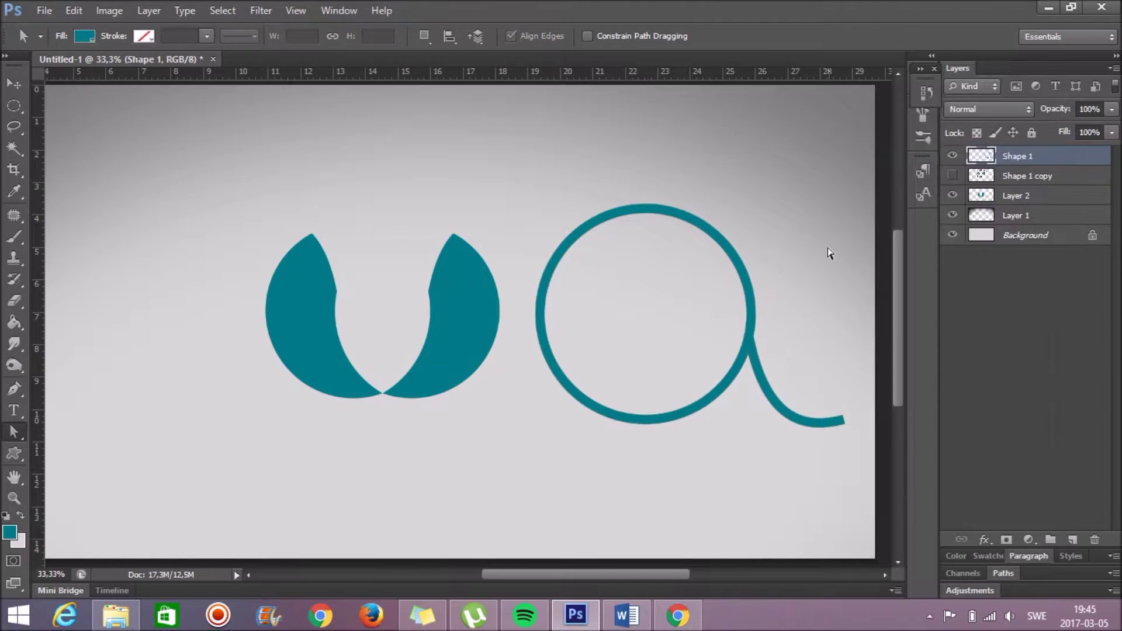
key("v")
key("ctrl+minus")
mouse_move(665, 275)
left_mouse_down()
mouse_move(679, 276)
mouse_move(542, 266)
left_mouse_up()
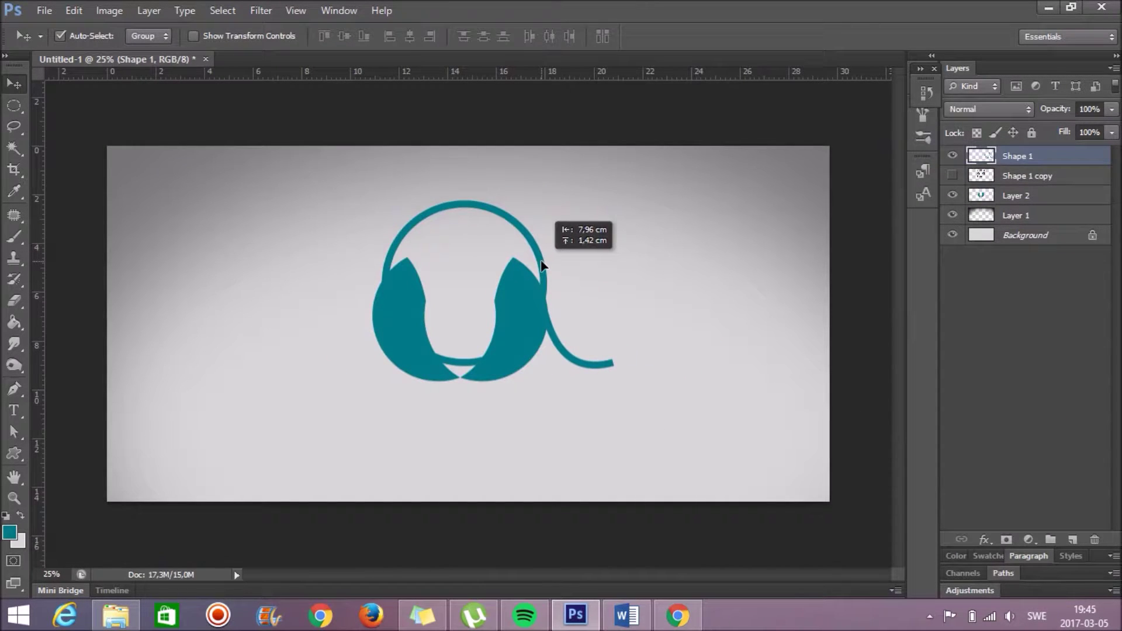
- Shift the ring's hue to dark blue with Hue/Saturation and nudge it slightly down
key("ctrl+t")
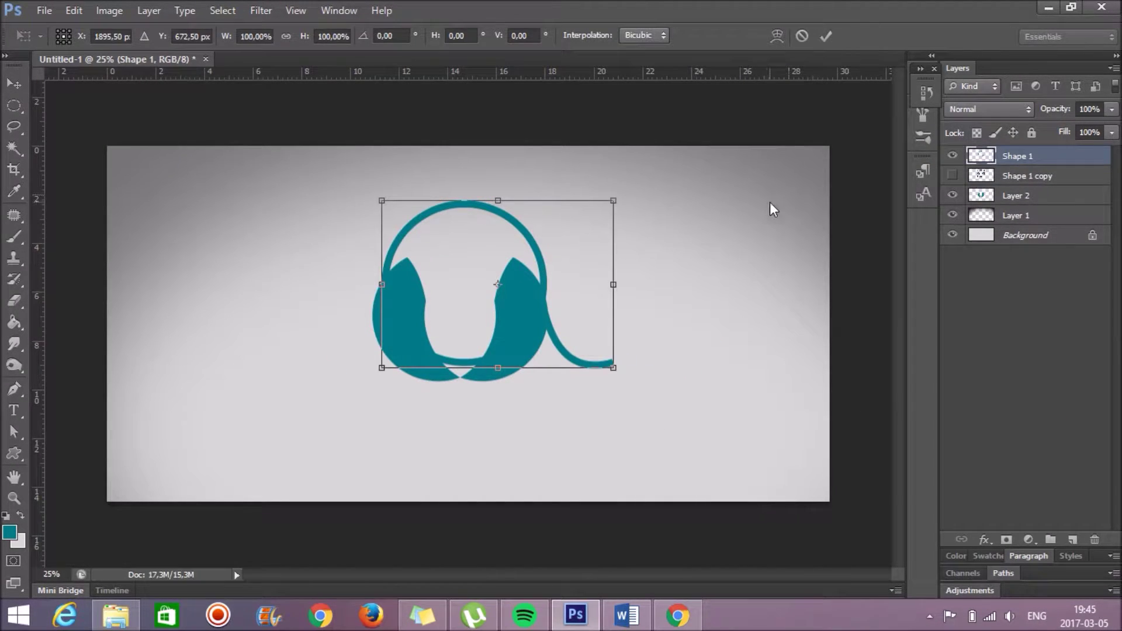
key("alt+space")
key("Escape")
key("Return")
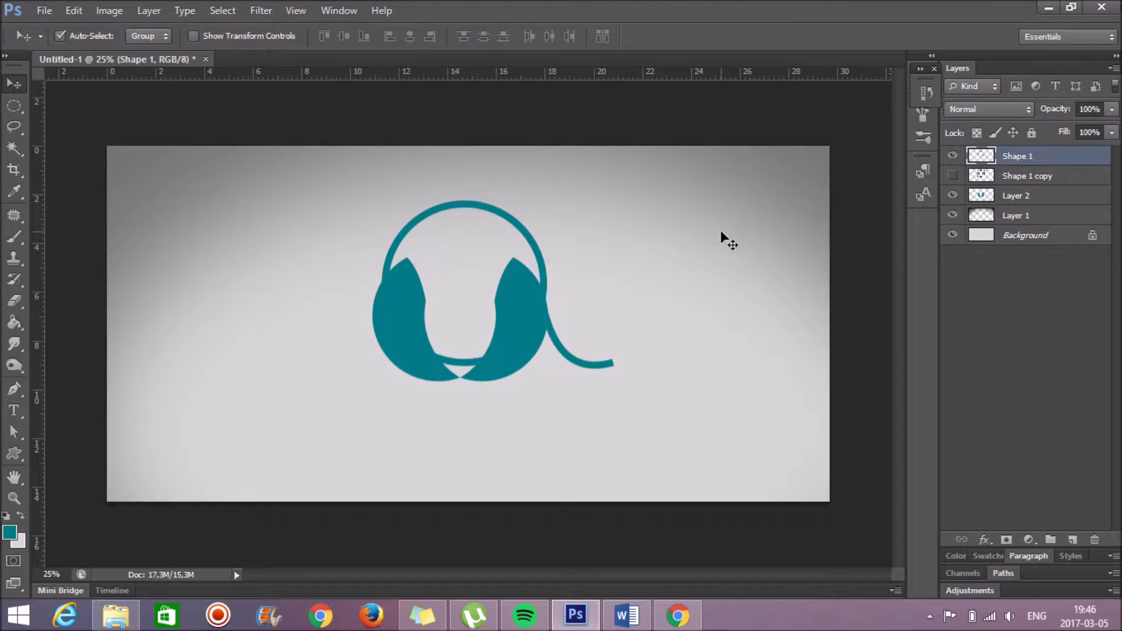
key("ctrl+u")
left_click_drag(822, 241, 856, 240)
key("Return")
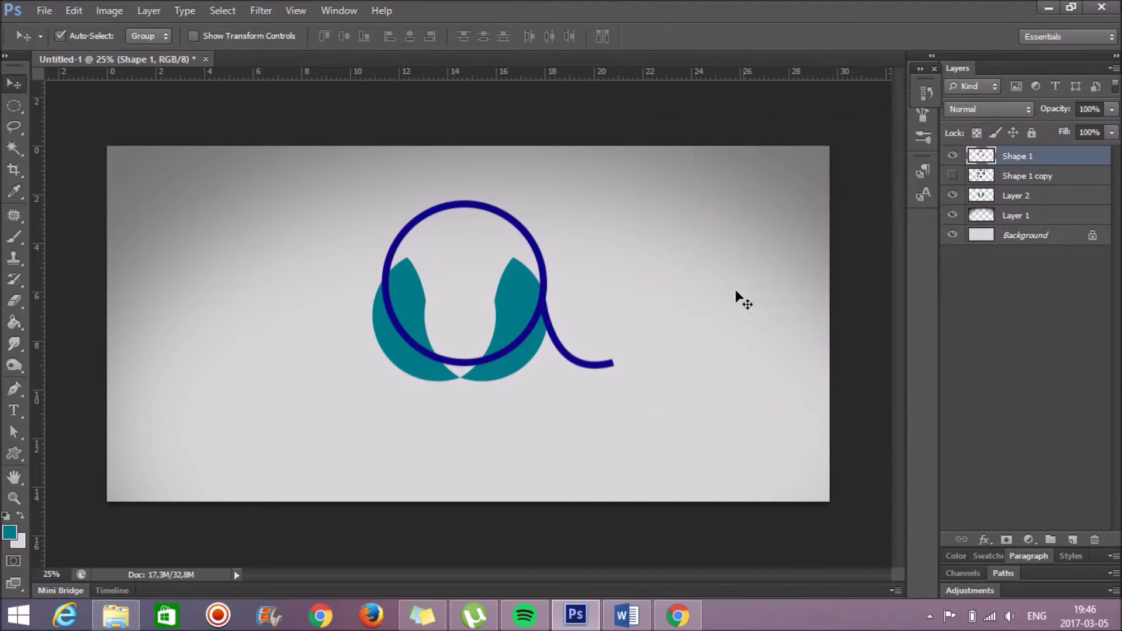
left_click_drag(510, 342, 510, 351)
- Enlarge and raise the blue ring, shrink it slightly, then load its outline as a selection
key("ctrl+t")
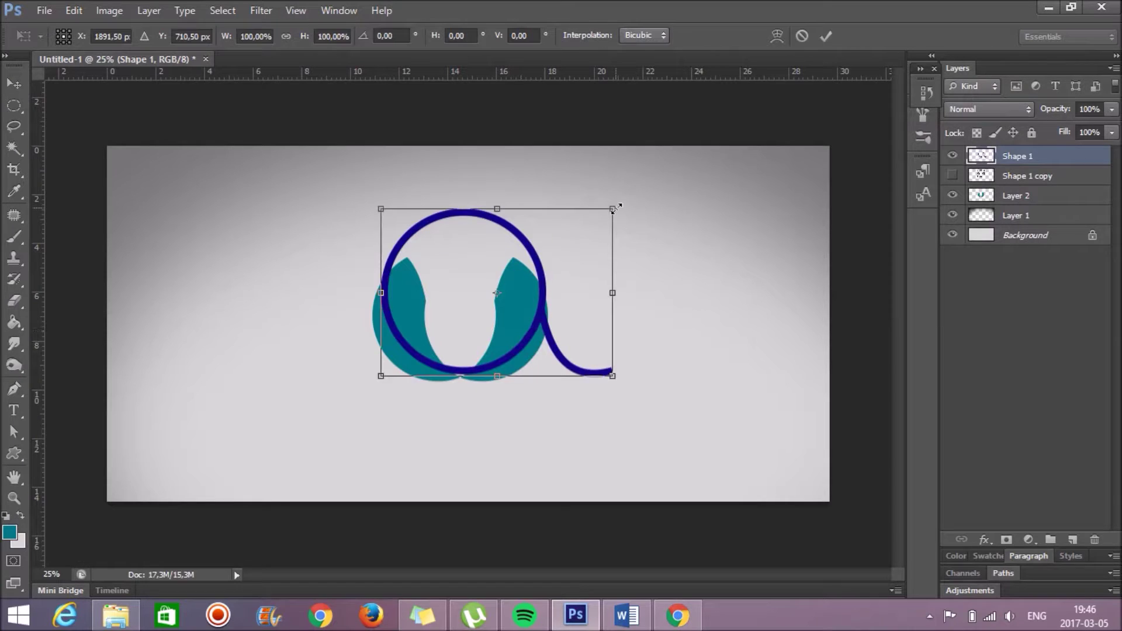
left_click_drag(620, 206, 657, 180)
left_click_drag(565, 293, 577, 257)
key("Return")
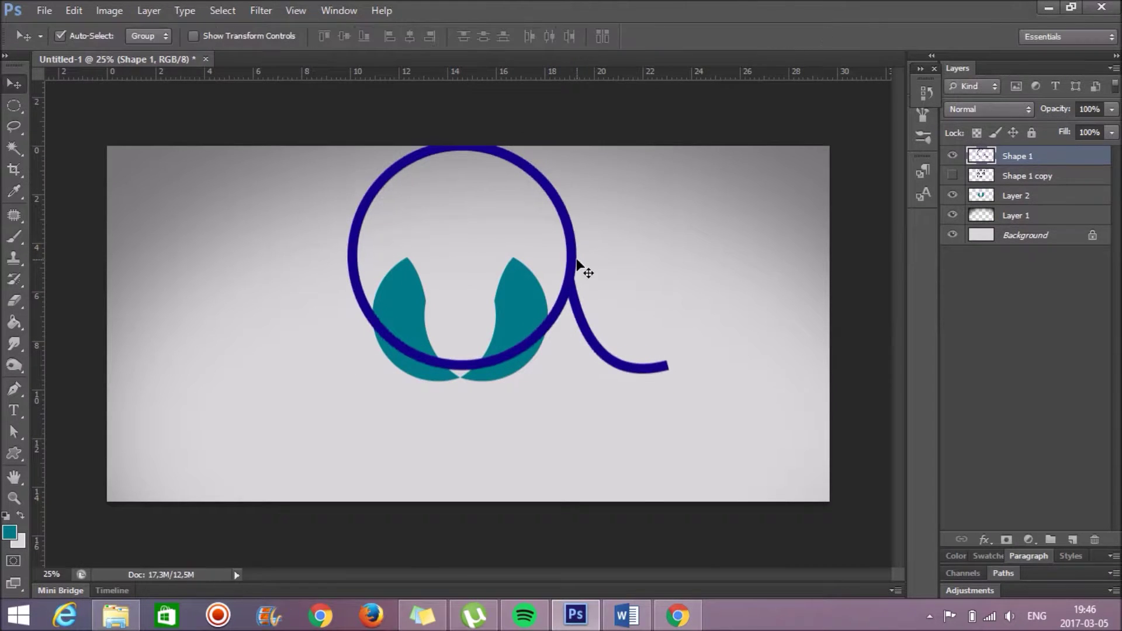
key("ctrl+t")
left_click_drag(668, 143, 666, 145)
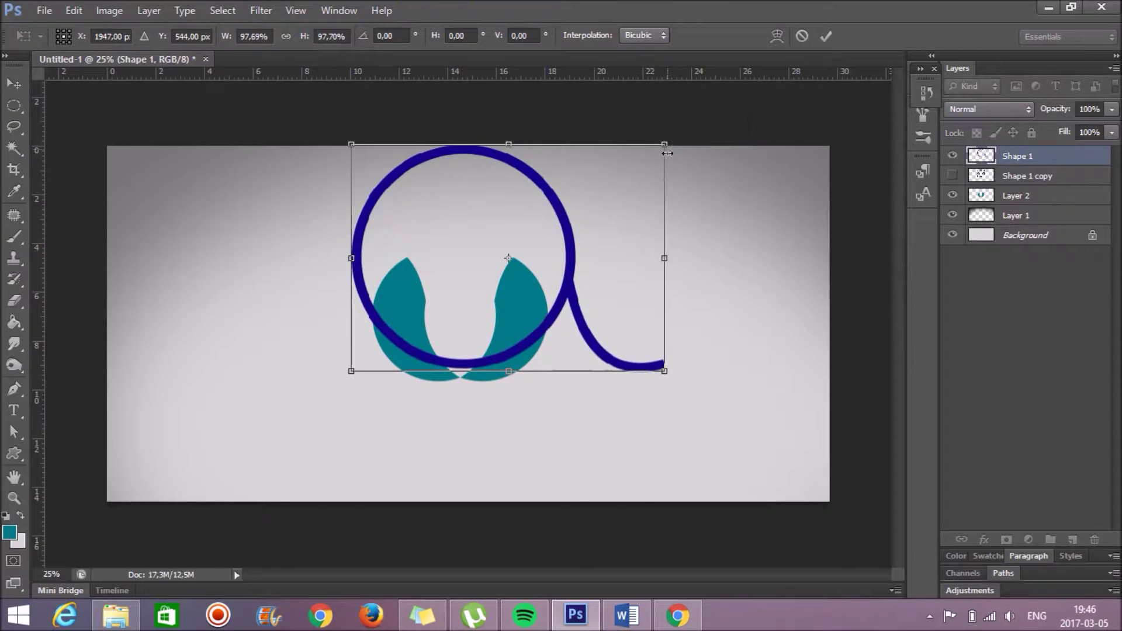
key("Return")
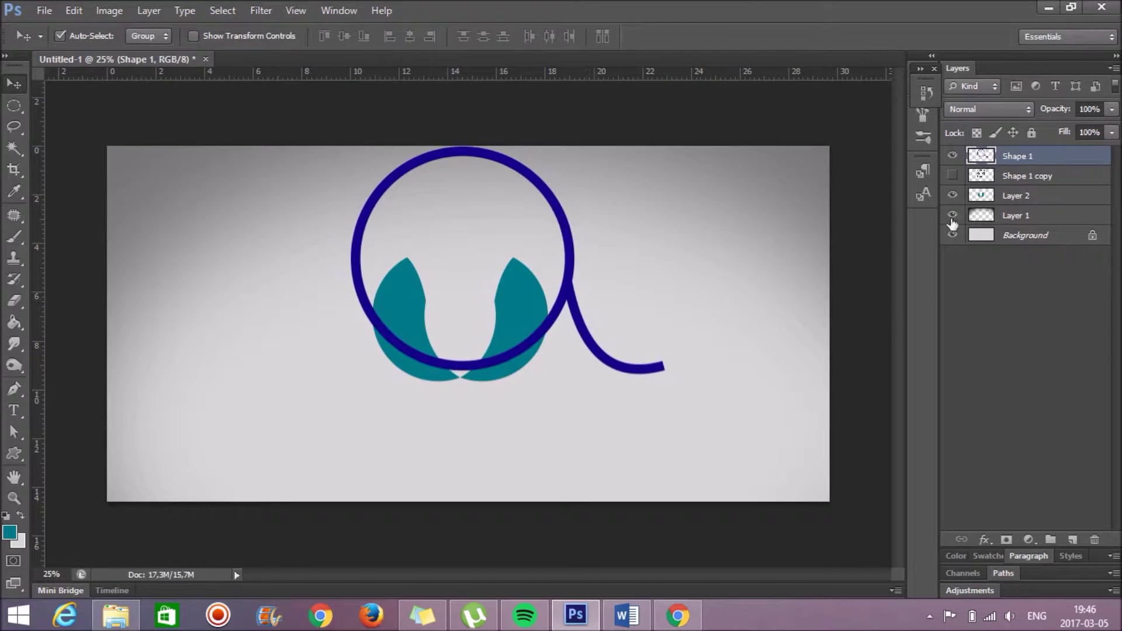
left_click(981, 195, "ctrl")
- Load the blue shape as a selection and cut the first curved gap from the teal crescent
left_click(981, 156, "ctrl")
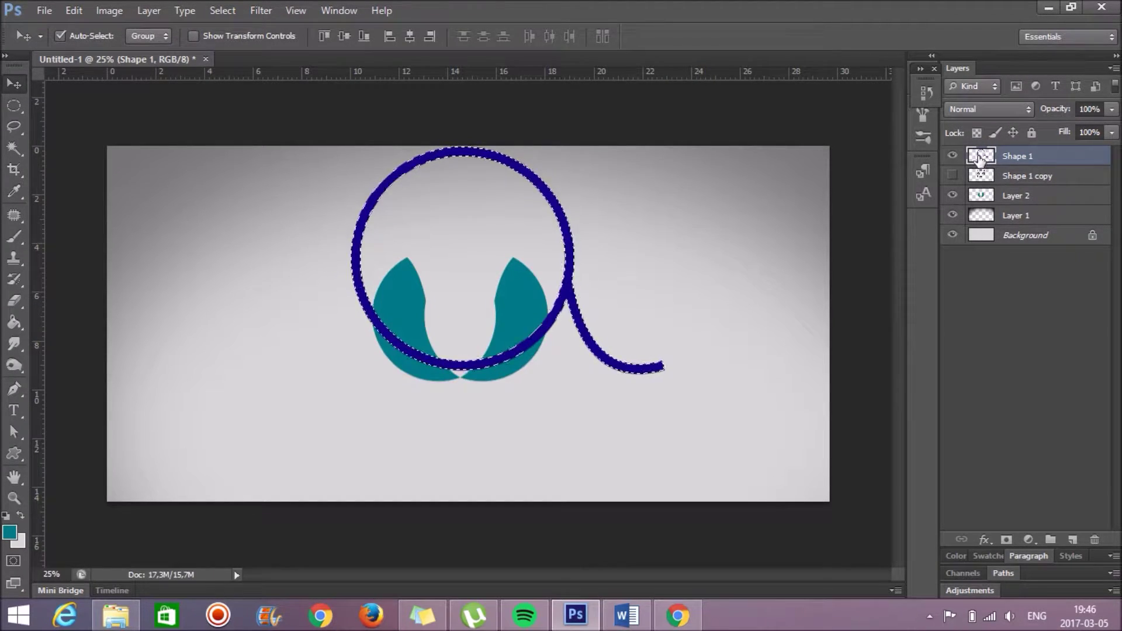
left_click(1005, 199)
key("ctrl+d")
key("ctrl+shift+d")
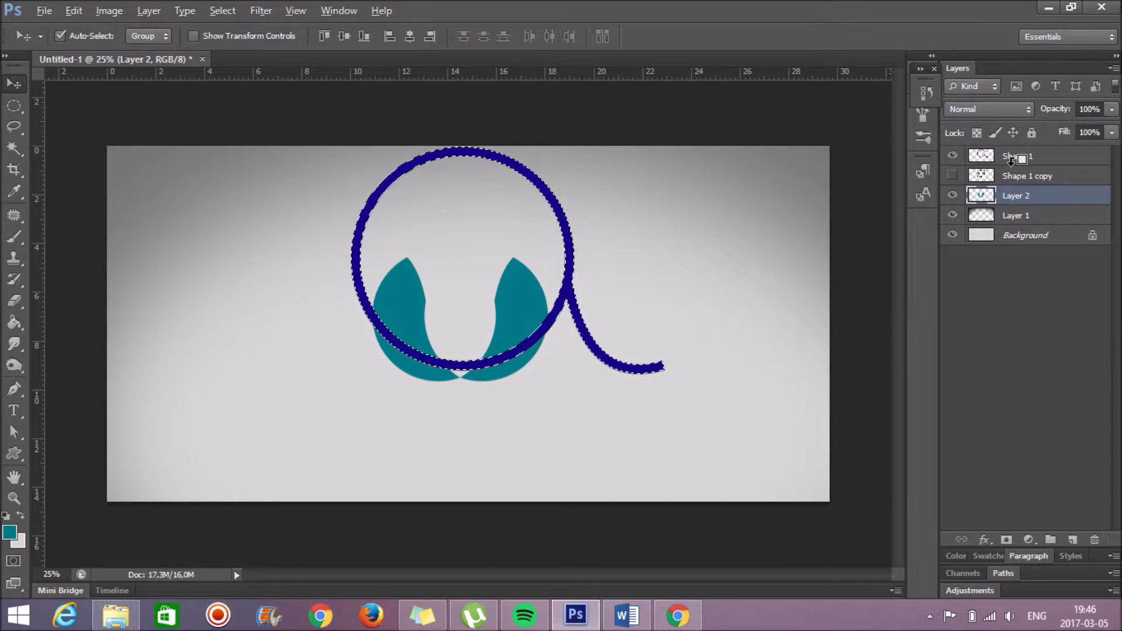
left_click(1011, 159)
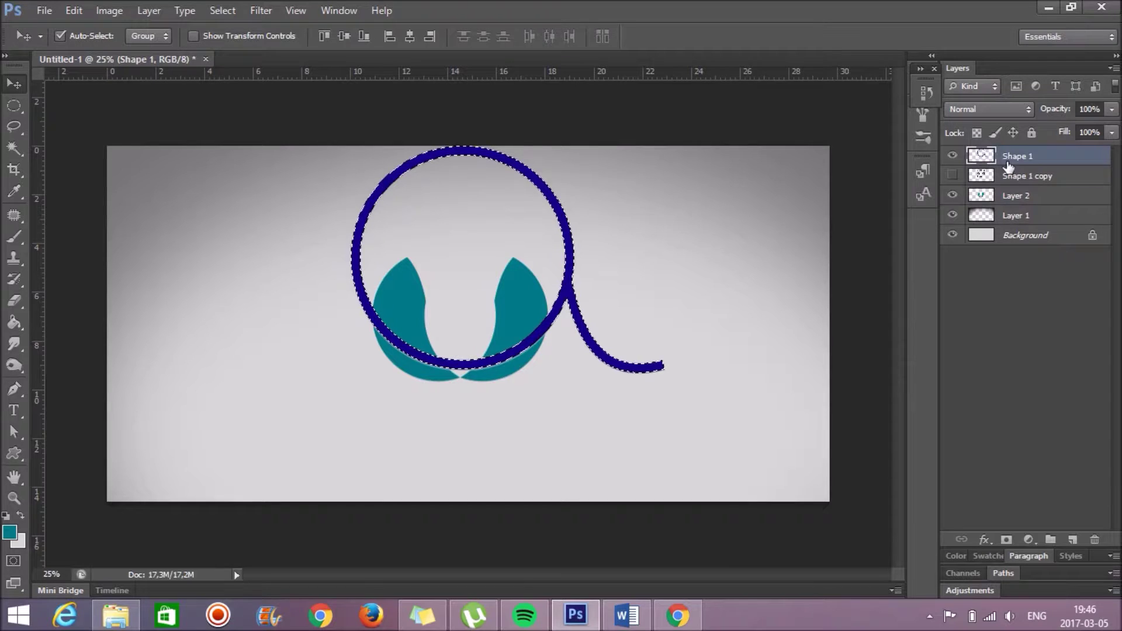
key("shift+Up")
key("shift+Up")
key("shift+Up")
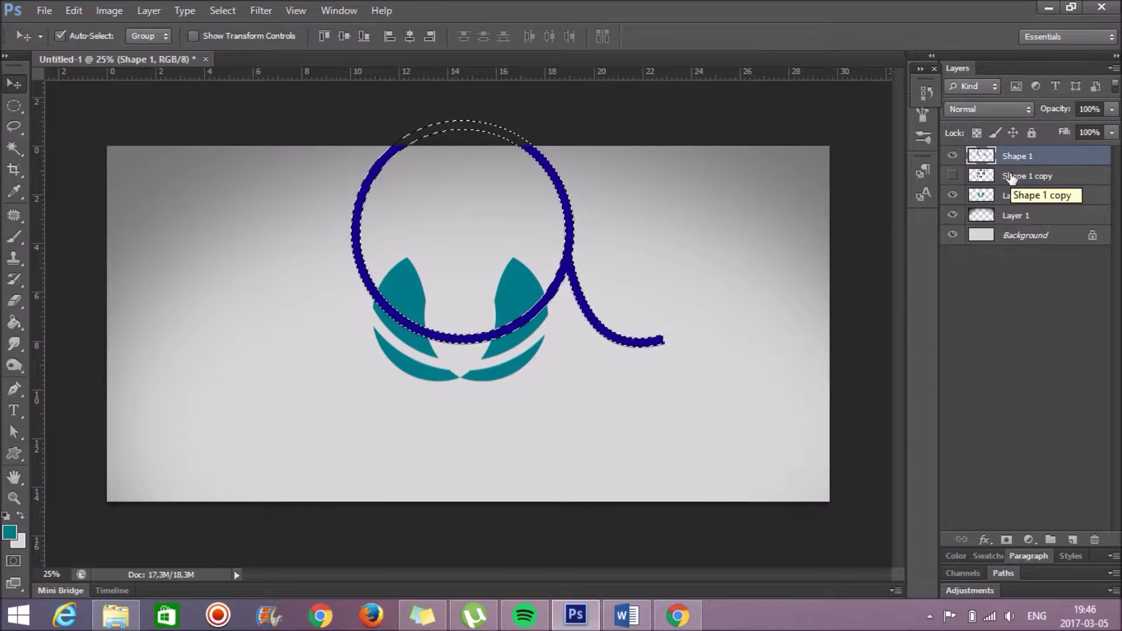
- Cut more parallel gaps, nudging the blue shape upward between cuts
left_click(1016, 197)
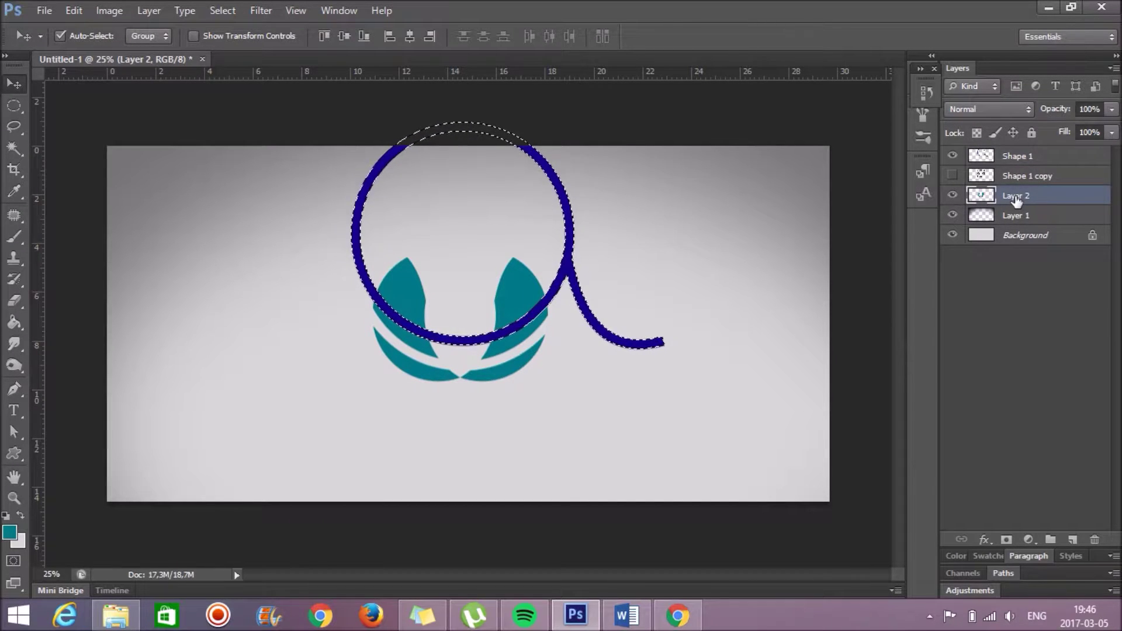
left_click(1016, 159)
key("shift+Up")
key("shift+Up")
key("shift+Up")
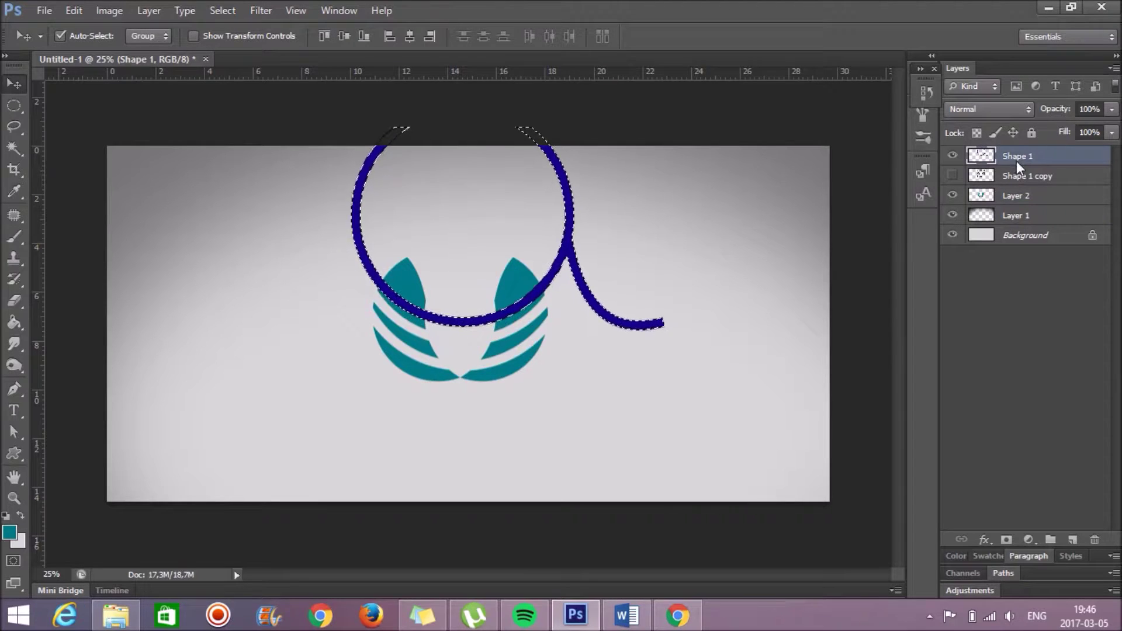
key("shift+Up")
key("shift+Up")
key("shift+Up")
key("shift+Up")
key("shift+Up")
key("shift+Up")
key("shift+Up")
key("shift+Up")
key("shift+Up")
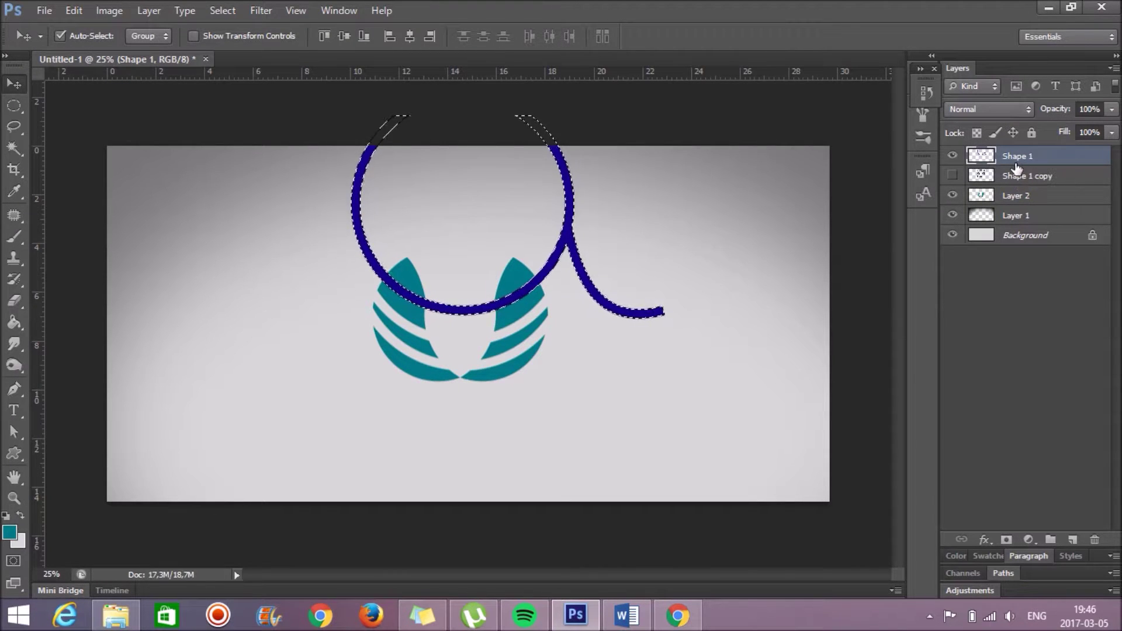
left_click(1017, 198)
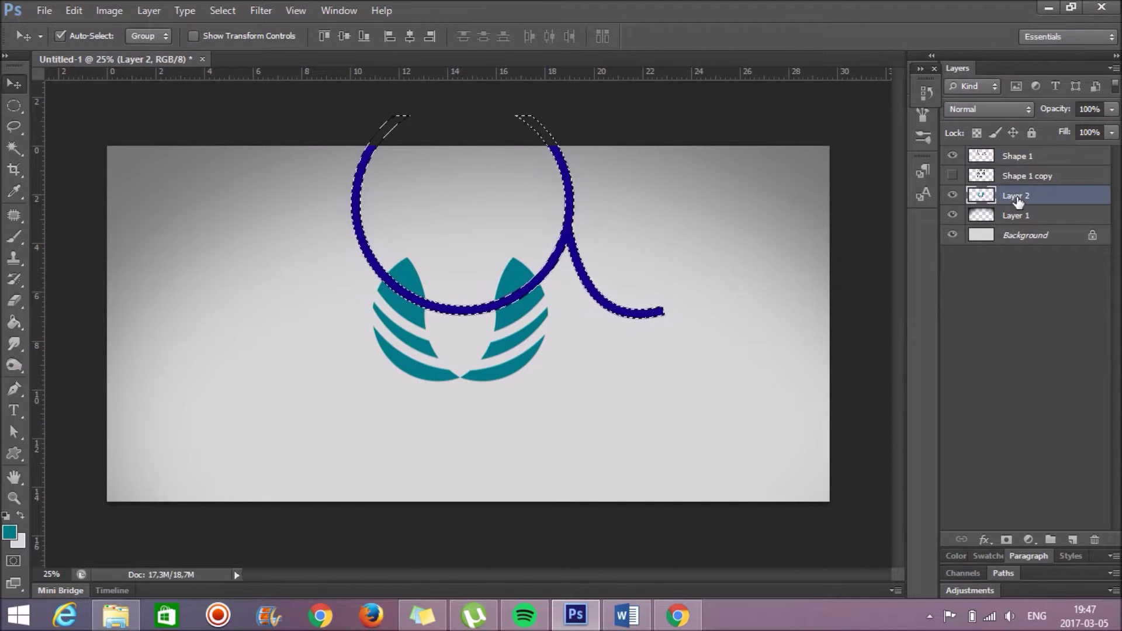
left_click(1014, 156)
key("shift+Up")
key("shift+Up")
key("shift+Up")
key("shift+Up")
key("shift+Up")
key("shift+Up")
key("shift+Up")
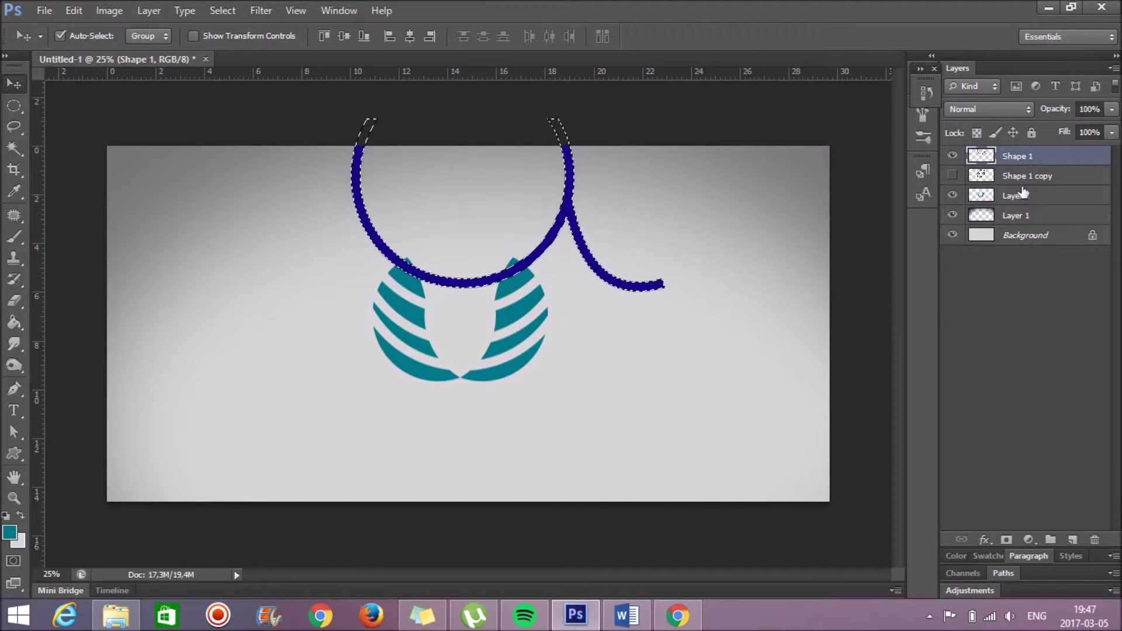
- Finish the last cut, deselect, and hide the blue guide shape
left_click(1011, 196)
key("ctrl+d")
left_click(953, 156)
left_click(489, 401, "alt")
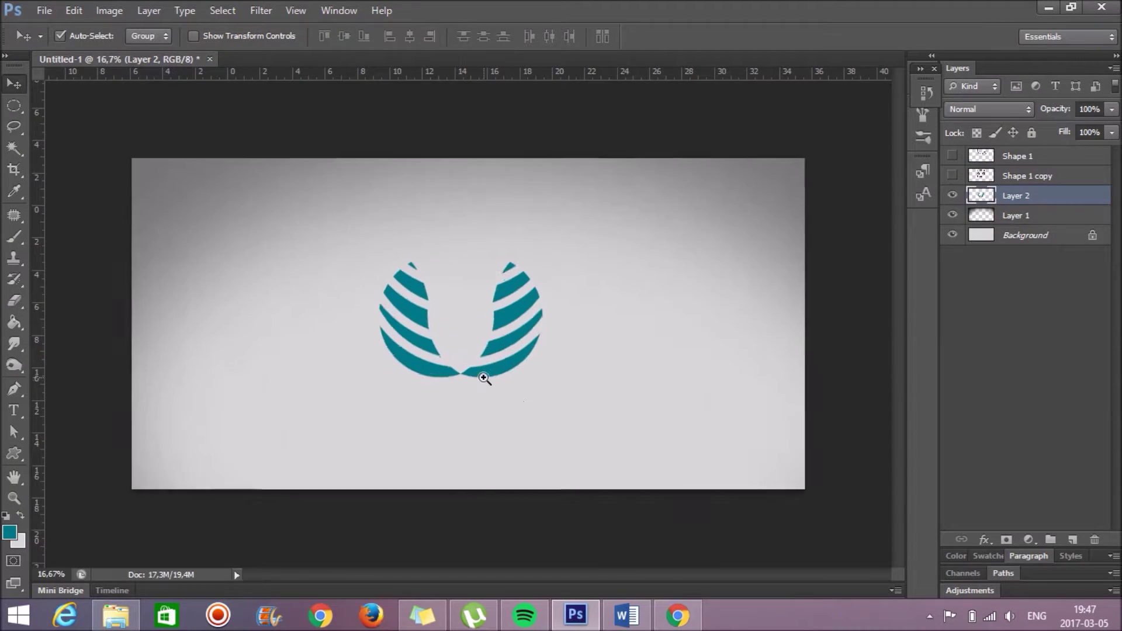
- Shrink the striped crescent slightly and move it down and left
left_click(489, 381)
key("ctrl+t")
left_click_drag(568, 221, 529, 245)
left_click_drag(479, 304, 444, 327)
key("Return")
left_click(456, 378)
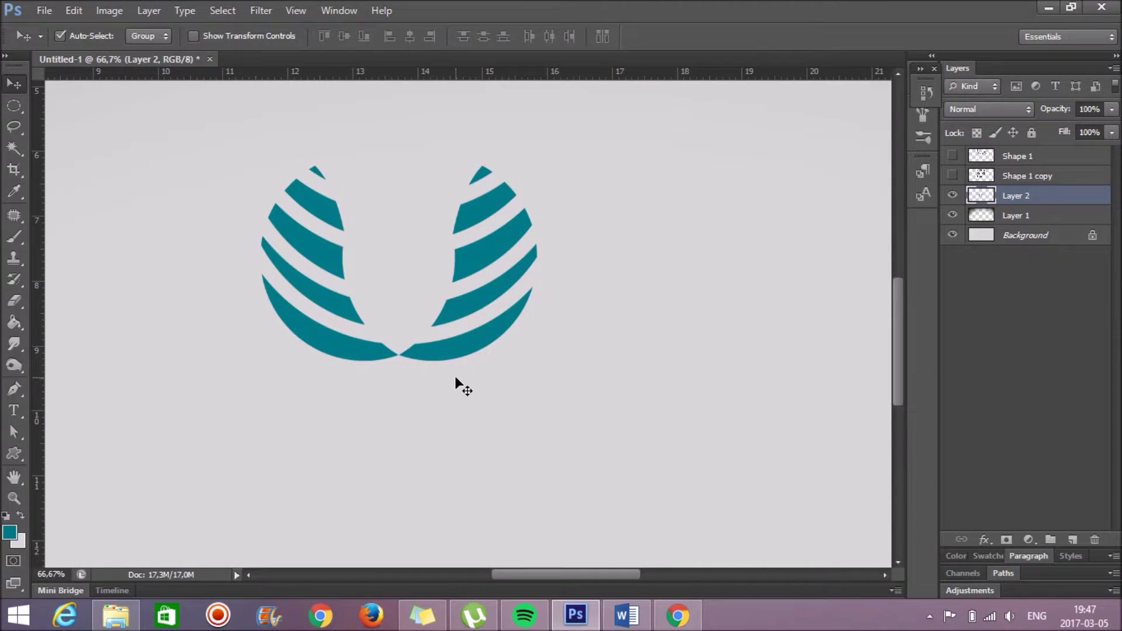
- Add a Gradient Overlay to the crescent at a 90° angle
left_click(985, 540)
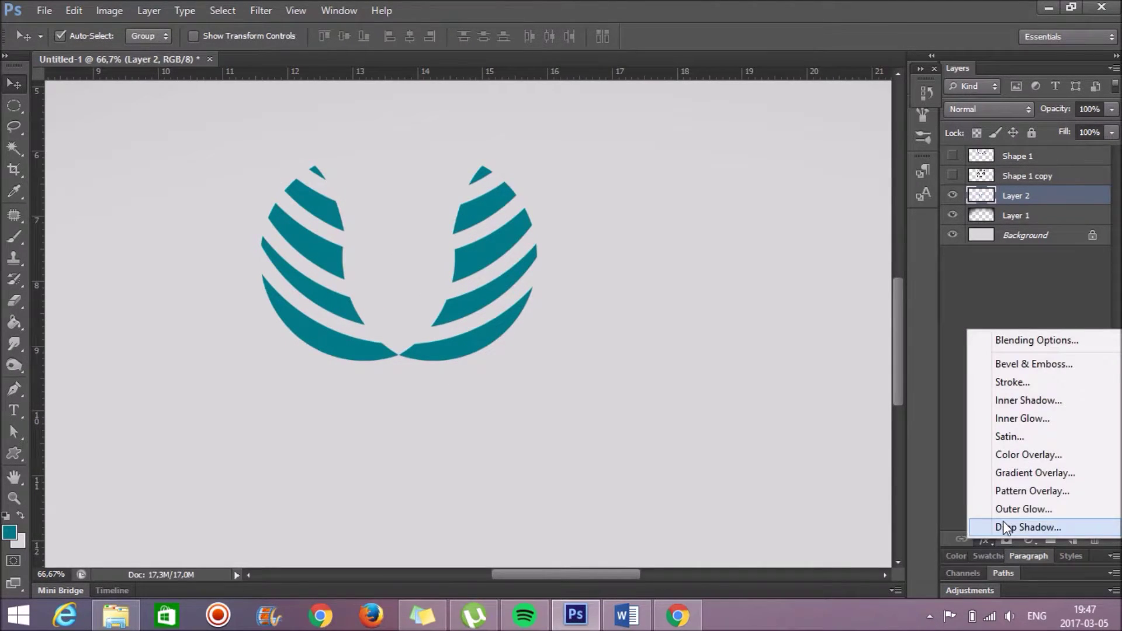
left_click(1004, 472)
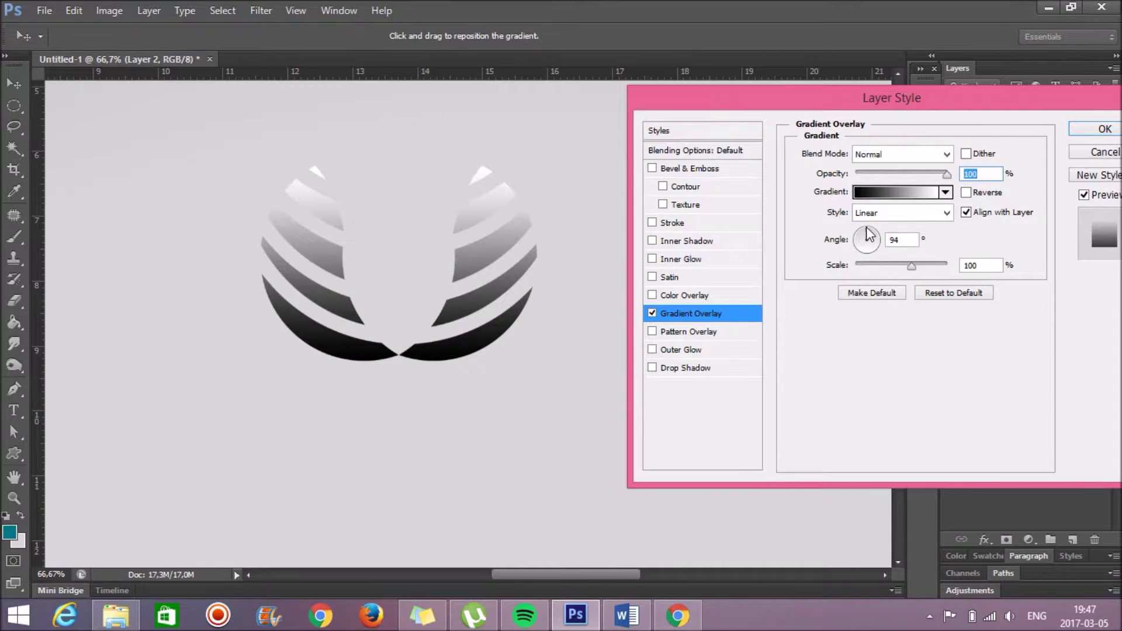
double_click(897, 240)
type("90")
key("Return")
- In the Gradient Editor, set the left colour stop to bright yellow
double_click(1037, 229)
left_click(893, 190)
left_click(739, 365)
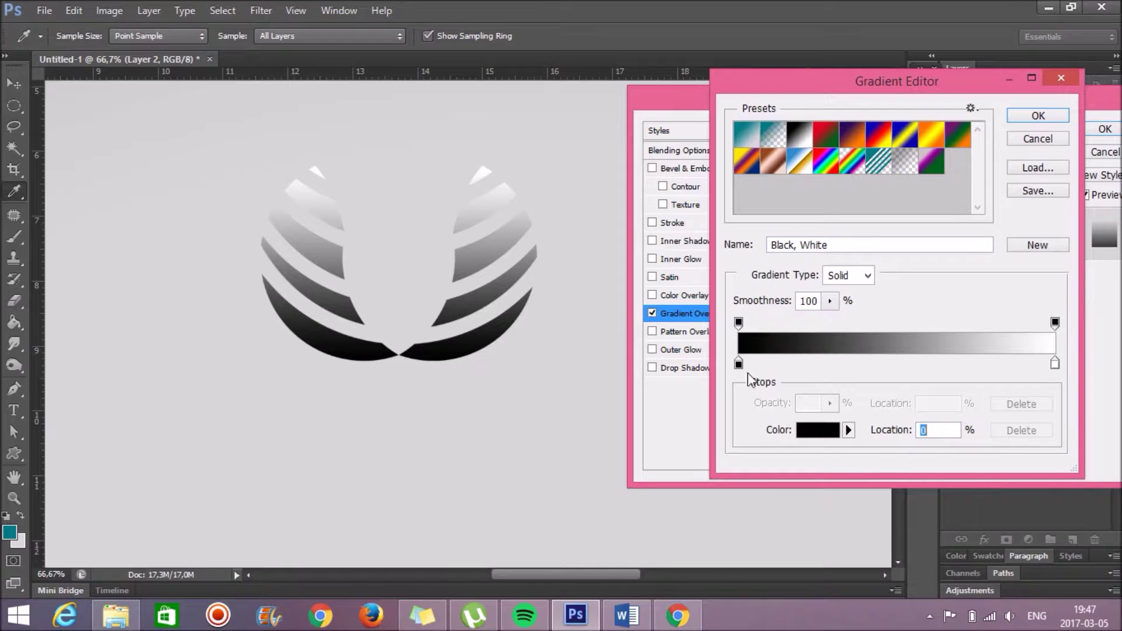
left_click(817, 431)
left_click_drag(960, 423, 960, 414)
left_click(939, 242)
left_click(1079, 240)
- Change that stop to a darker olive yellow
left_click(737, 369)
left_click(813, 430)
left_click(962, 430)
left_click_drag(962, 431, 961, 416)
left_click(939, 242)
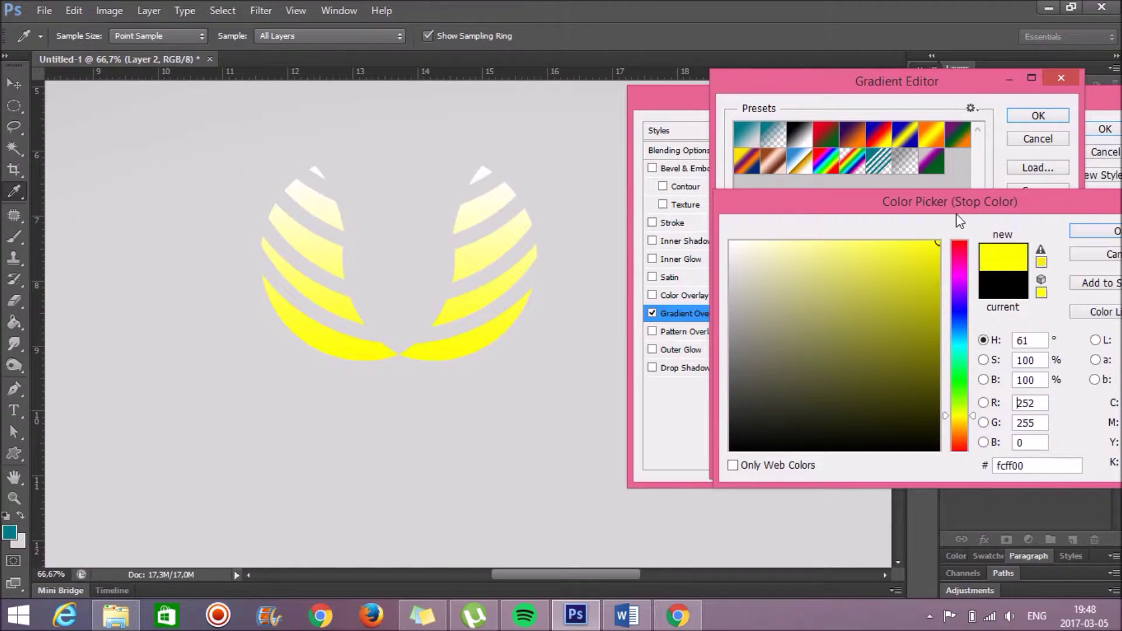
left_click_drag(935, 329, 938, 294)
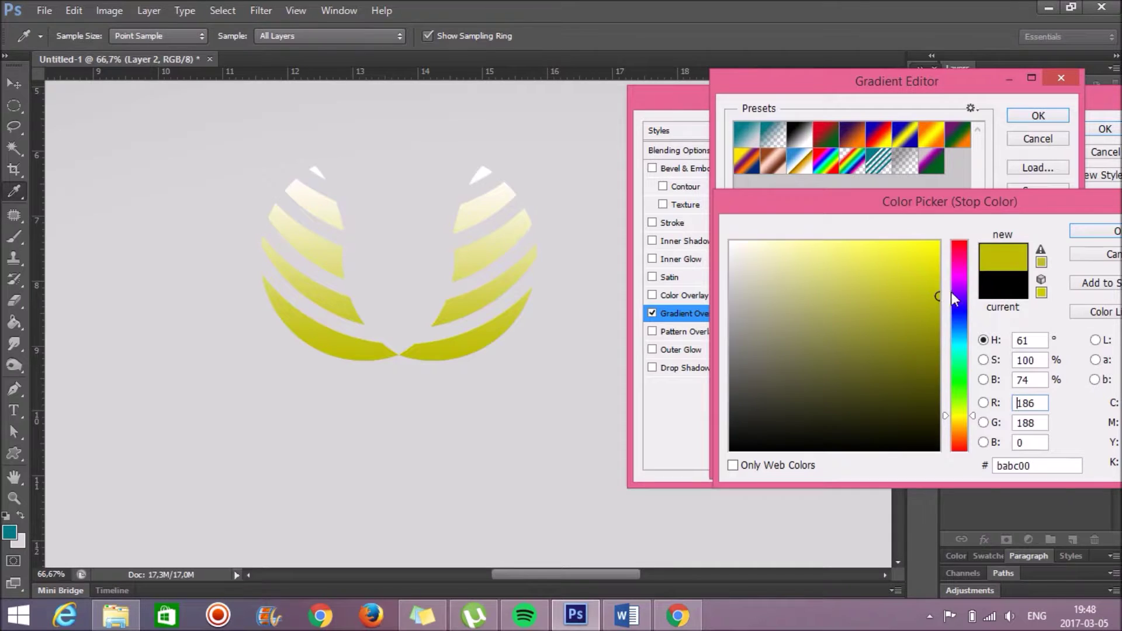
left_click(1081, 240)
- Set the right gradient stop to green and keep the olive-to-green gradient
left_click(1055, 364)
left_click(825, 431)
left_click(959, 415)
left_click_drag(929, 281, 939, 242)
mouse_move(962, 417)
left_mouse_down()
mouse_move(949, 362)
mouse_move(955, 386)
left_mouse_up()
left_click(939, 312)
left_click_drag(939, 313, 940, 322)
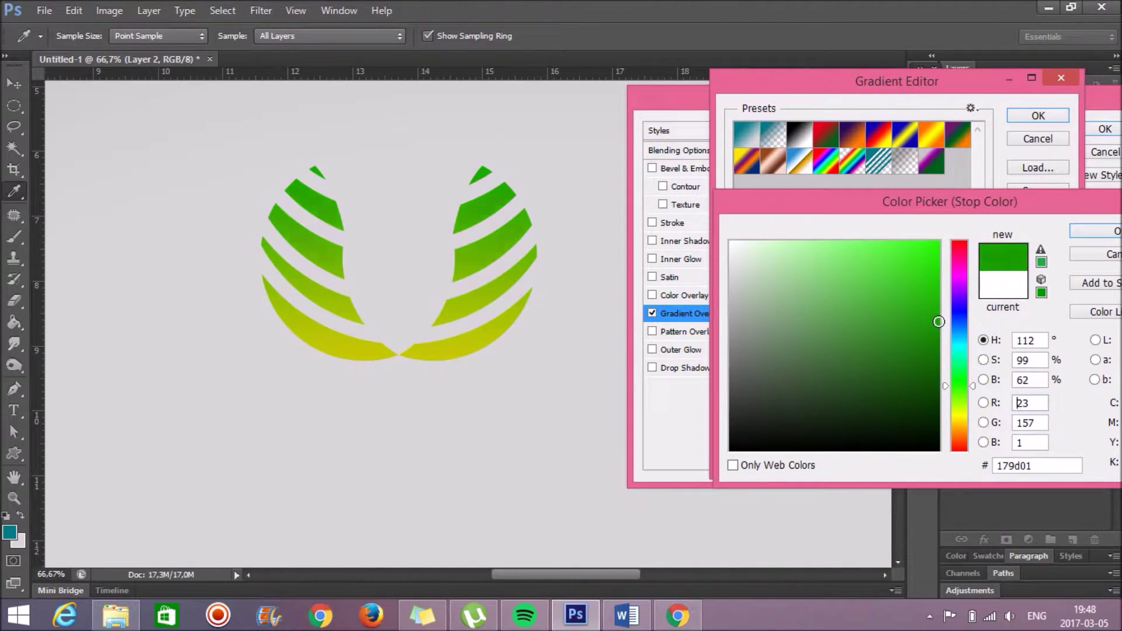
left_click(1082, 231)
left_click(1037, 117)
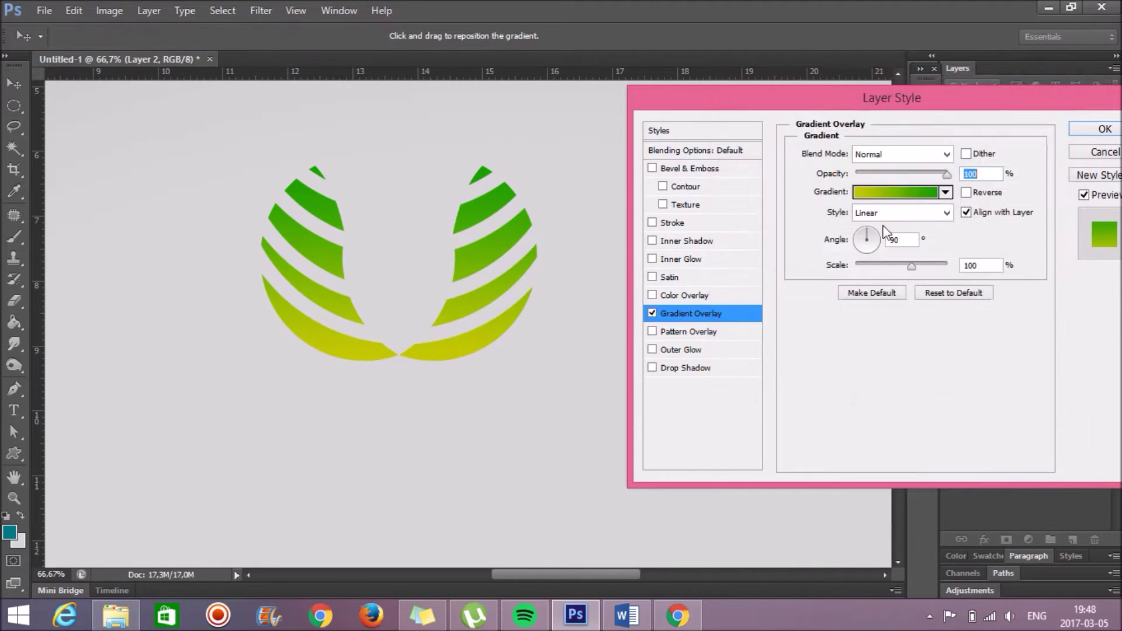
- Try Stroke and Bevel, then add a Drop Shadow with distance and size 0
left_click(653, 222)
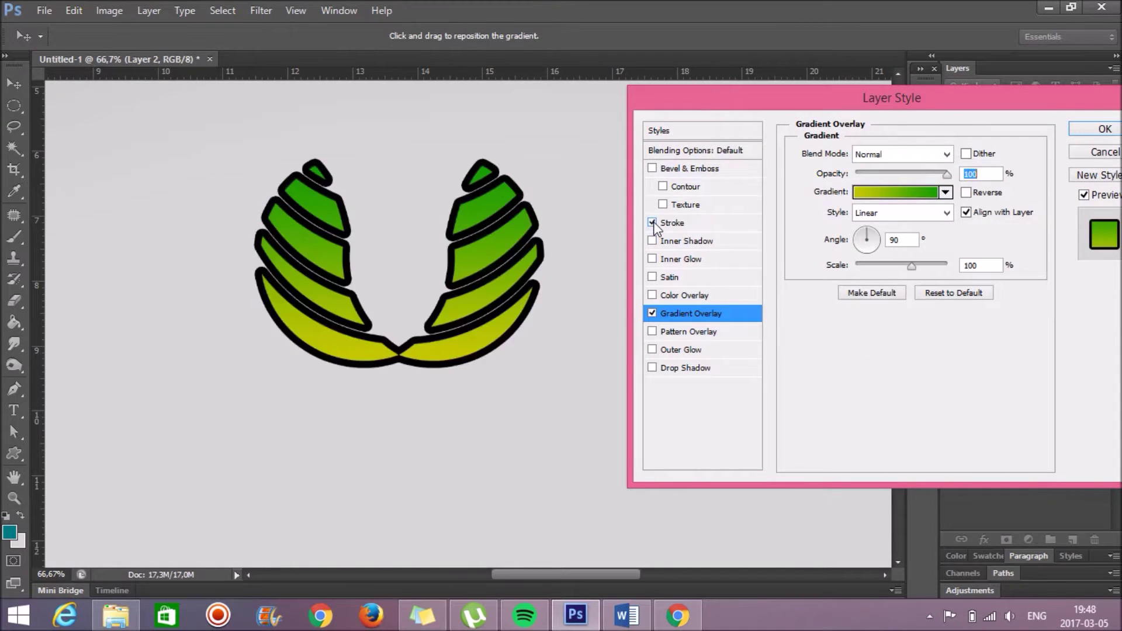
left_click(663, 187)
left_click(653, 169)
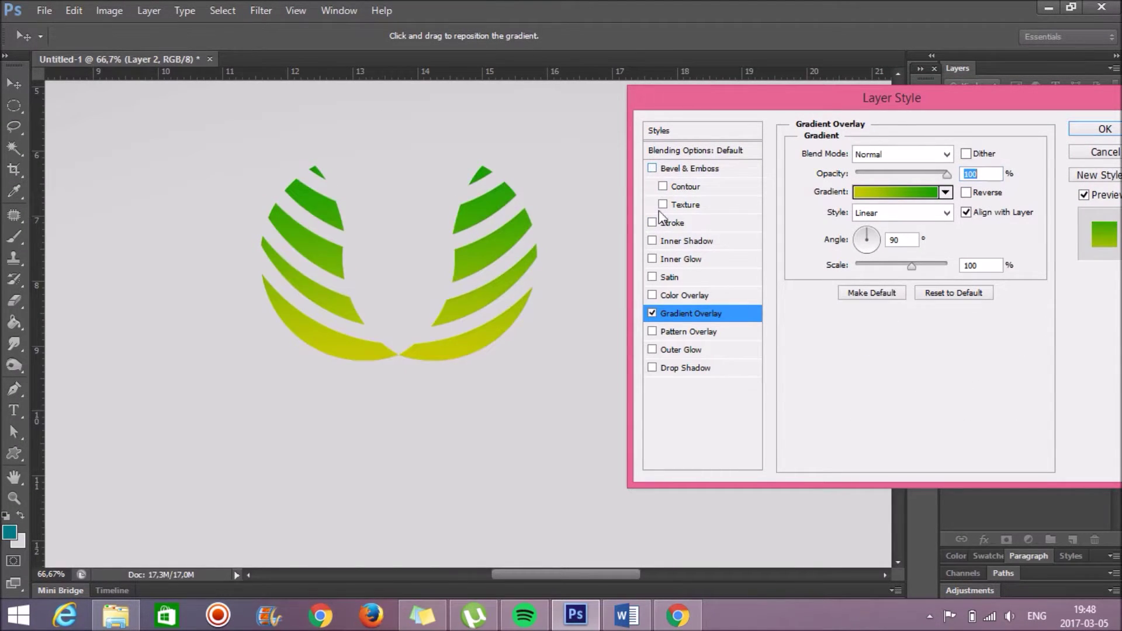
left_click(679, 351)
left_click(653, 368)
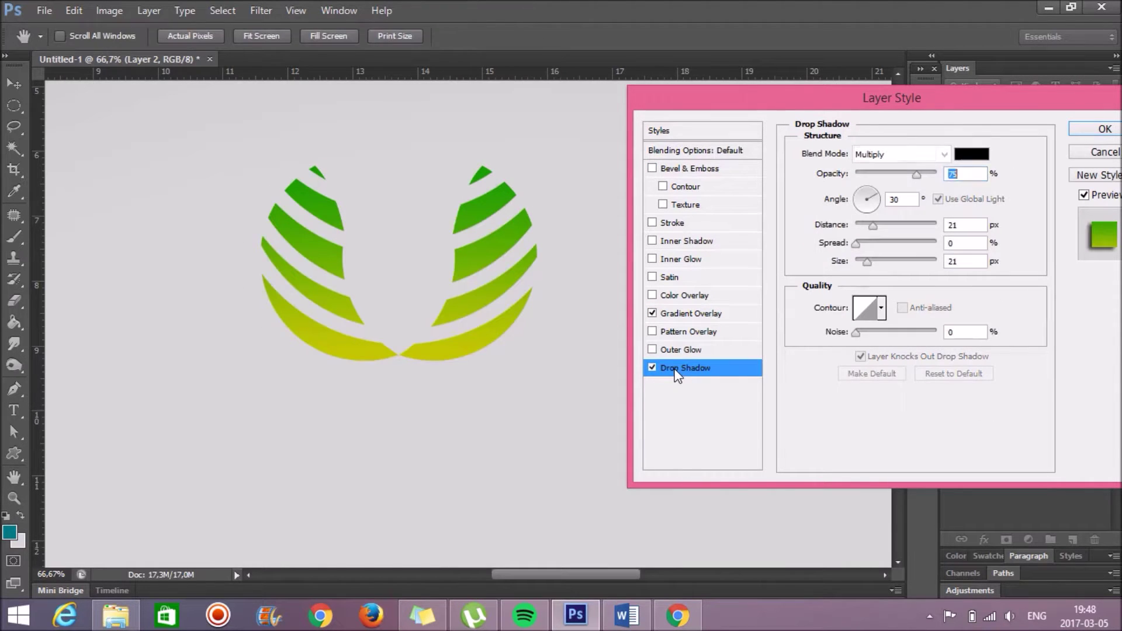
left_click_drag(872, 222, 855, 223)
left_click_drag(867, 261, 855, 261)
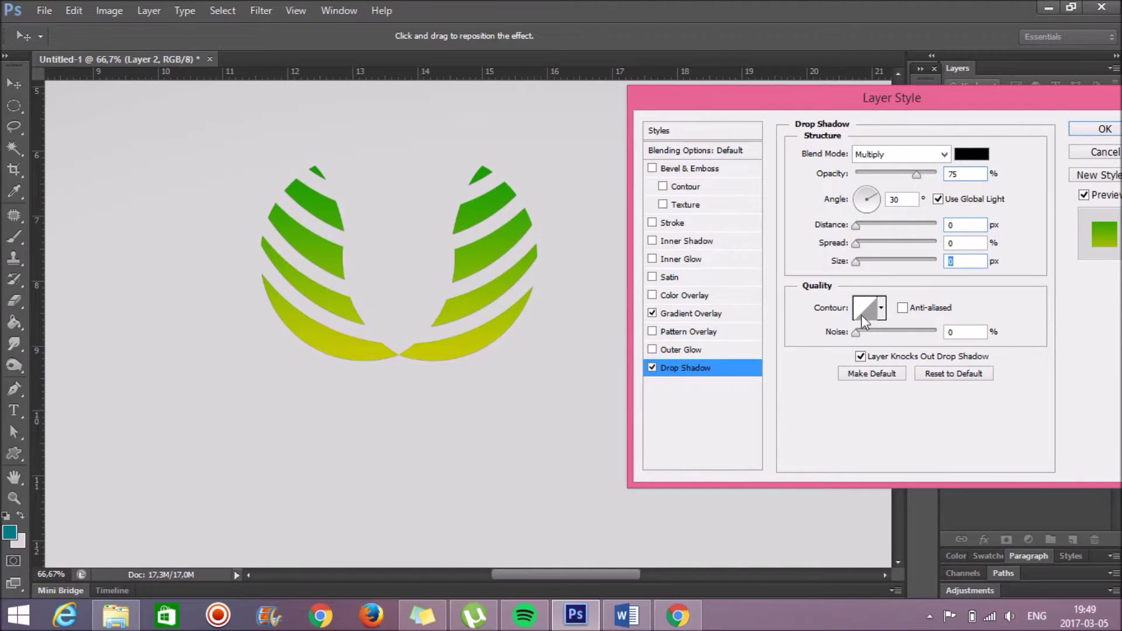
- Try an Inner Shadow, remove it, and apply the layer styles
left_click(668, 243)
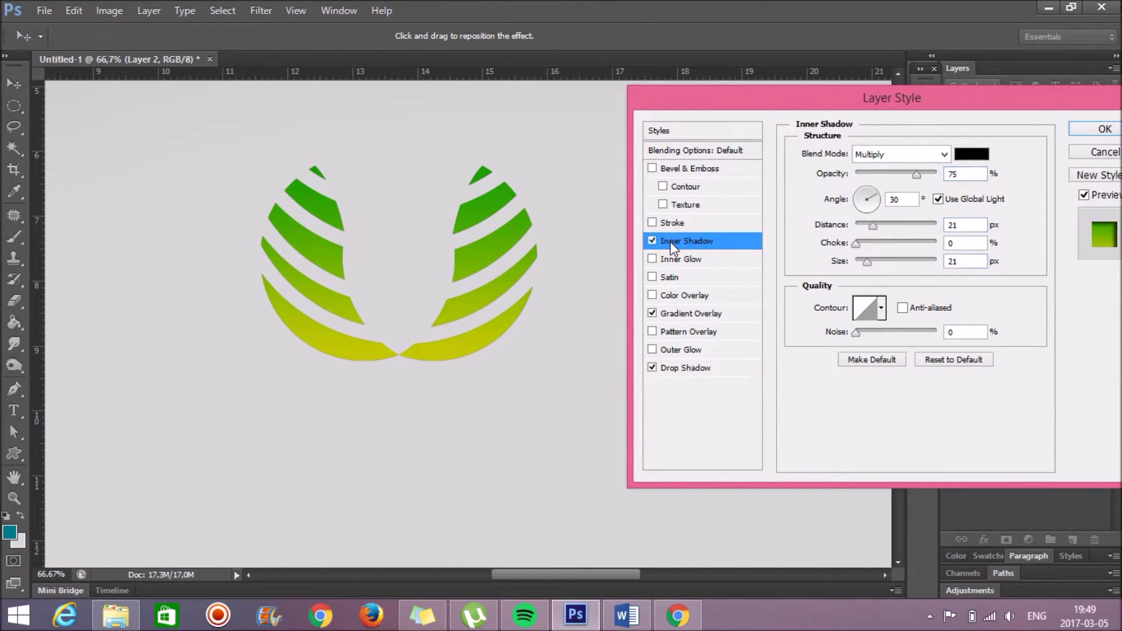
left_click_drag(871, 224, 855, 226)
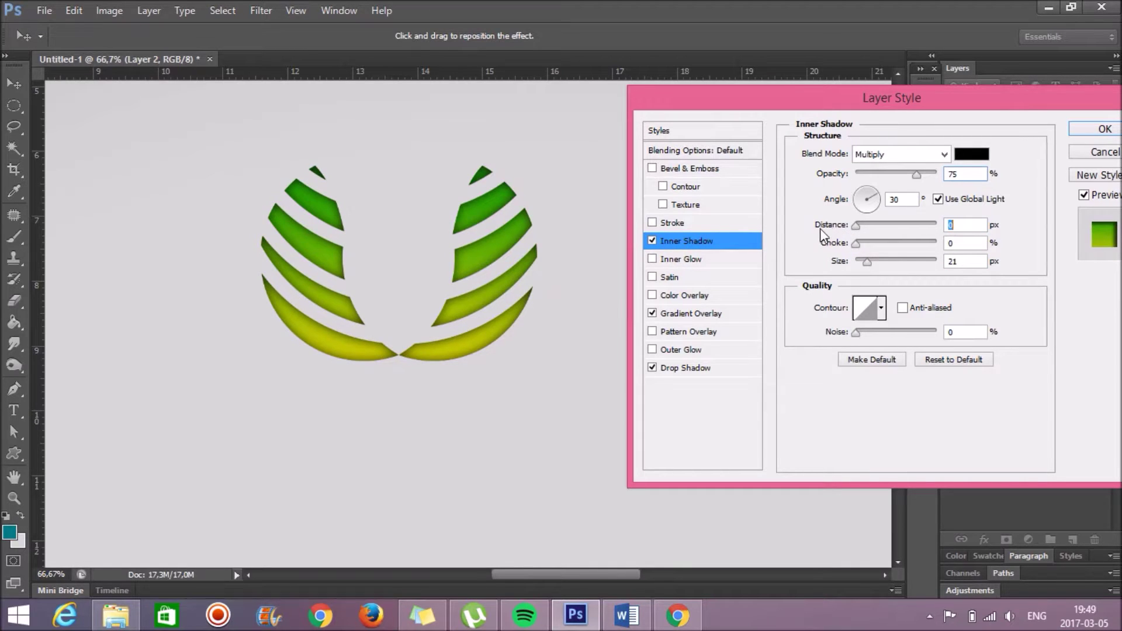
left_click(653, 241)
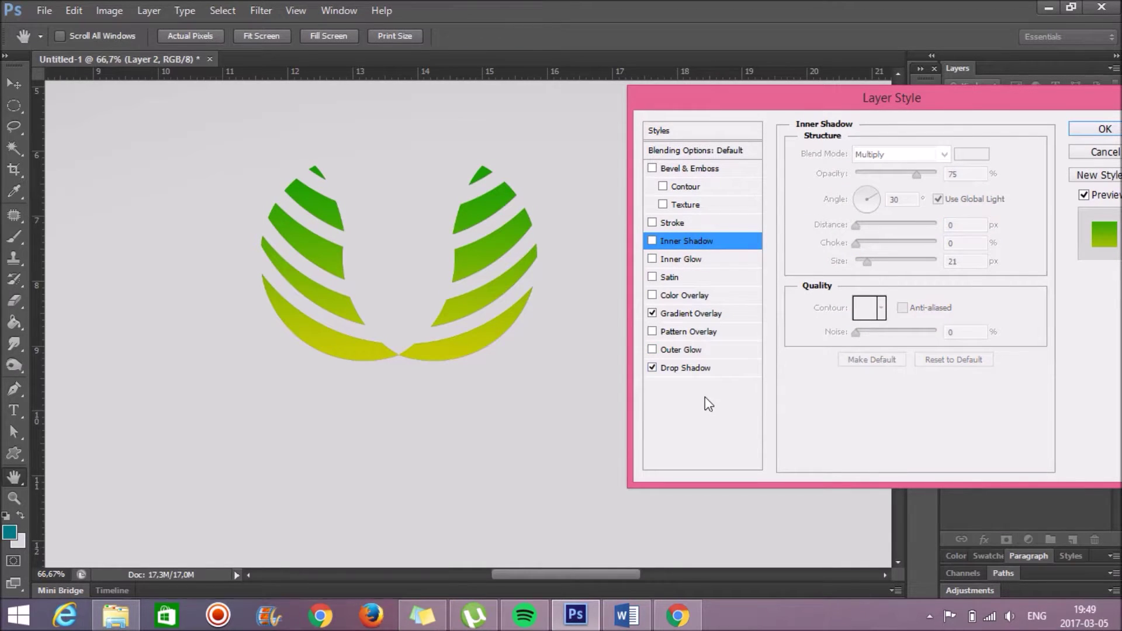
left_click(1088, 130)
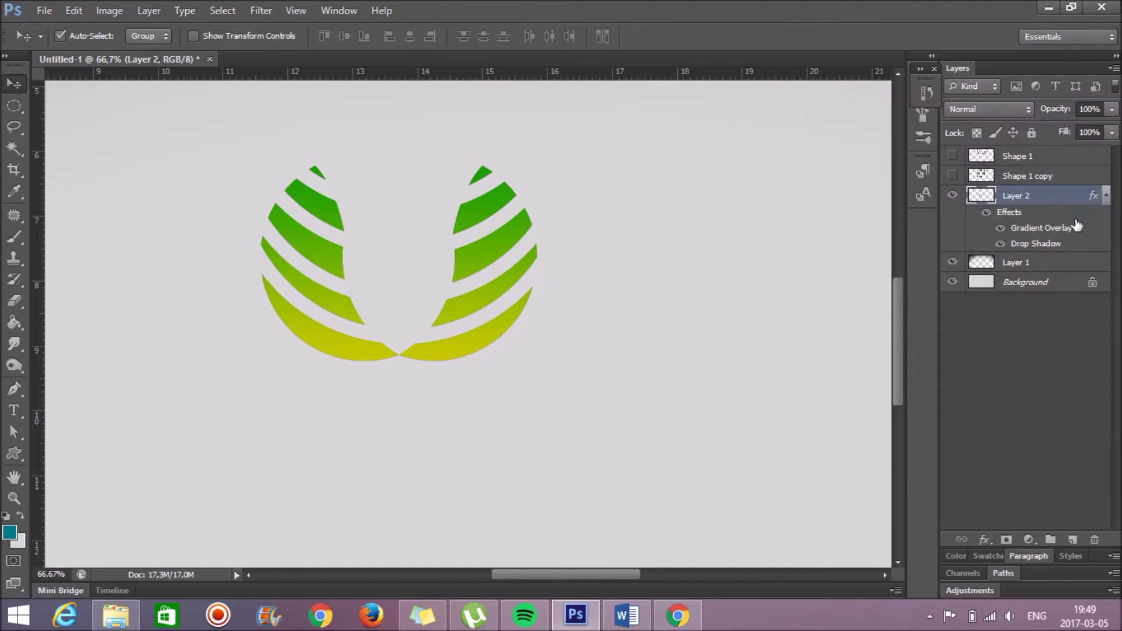
- Add teal 'LIGHT GREEN' text and position it beside the logo
left_click(1104, 199)
scroll(657, 293, "down", 1)
scroll(531, 378, "down", 1)
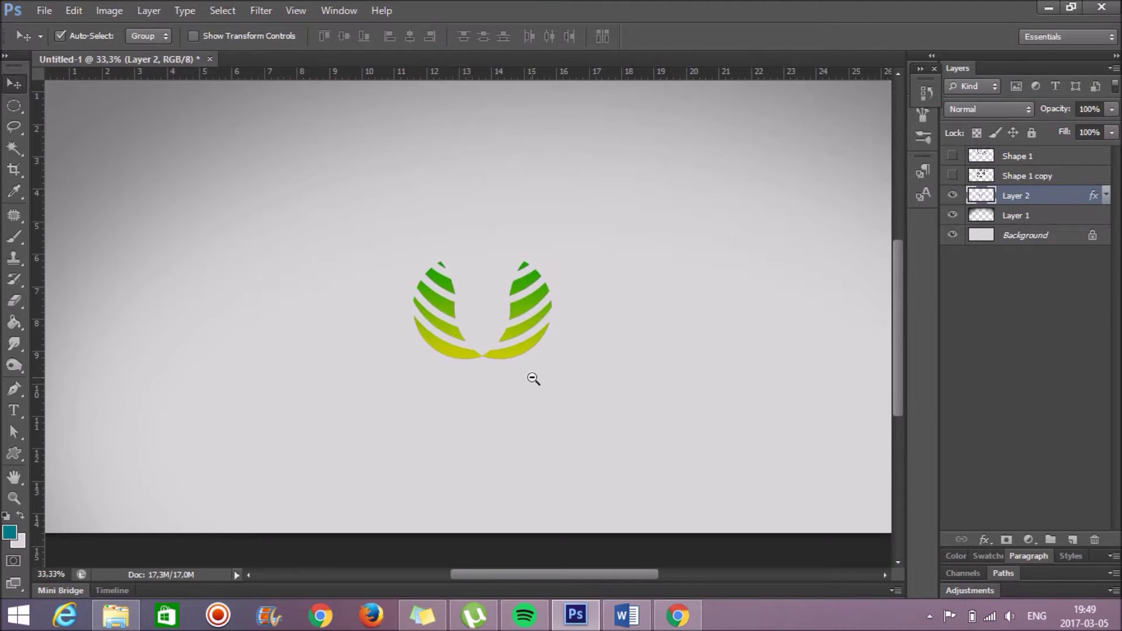
key("t")
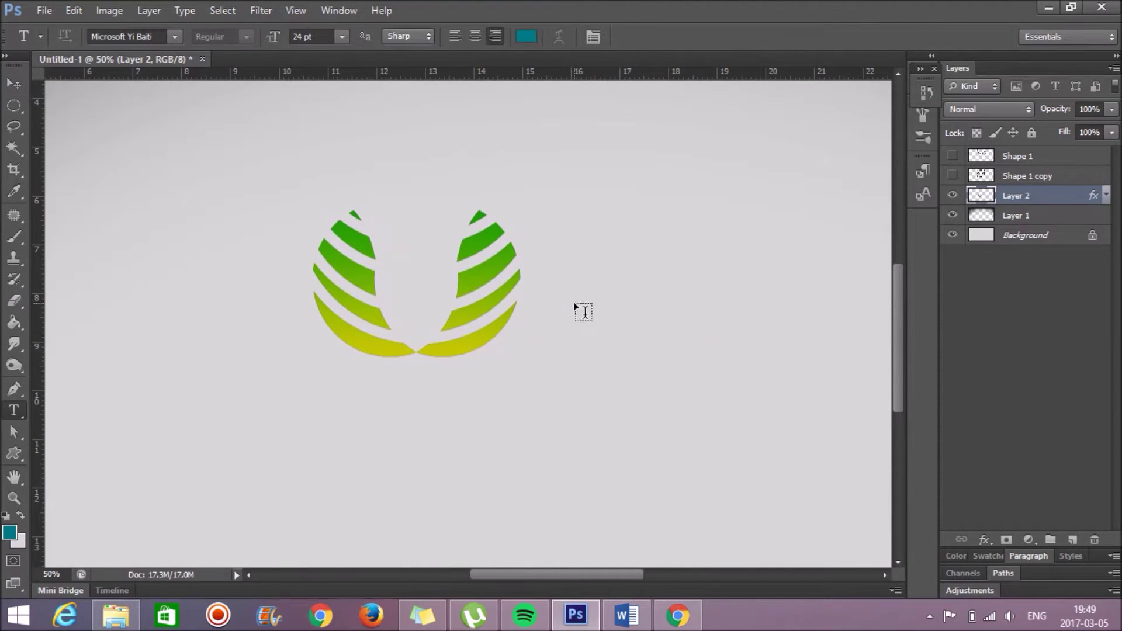
left_click(562, 286)
type("LIGHT GREEN")
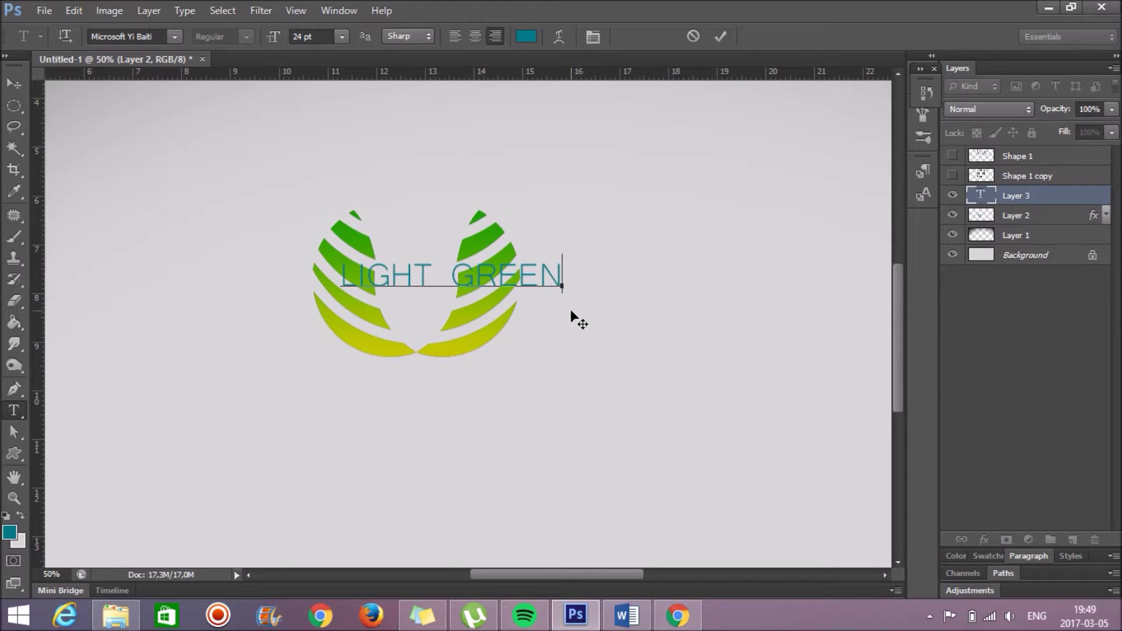
left_click_drag(732, 324, 766, 318)
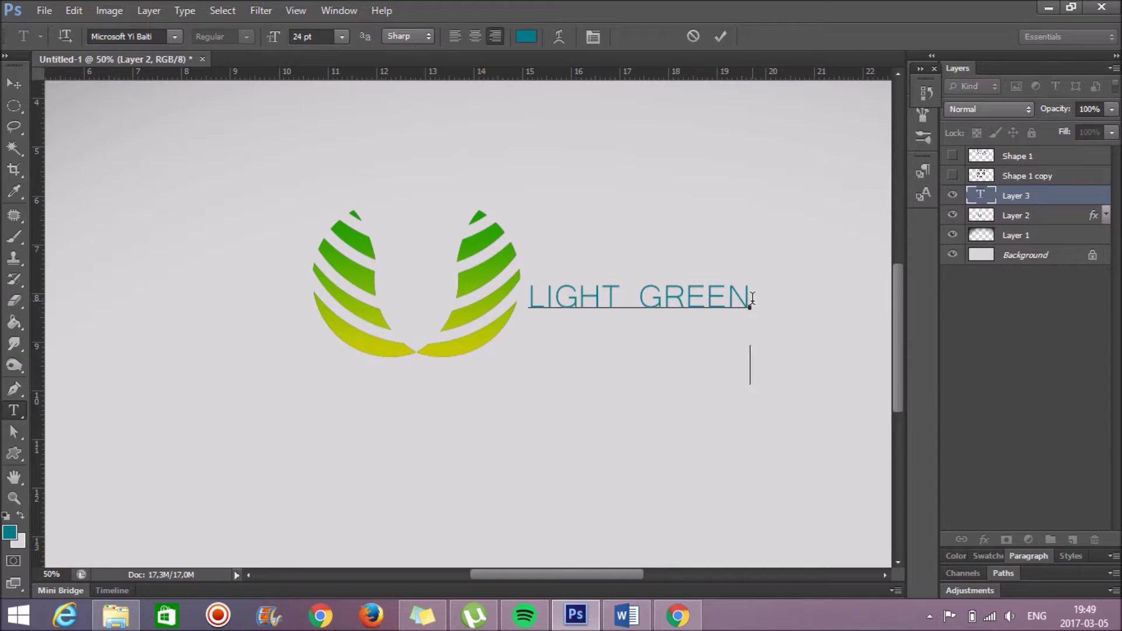
key("ctrl+Return")
- Place a new text insertion point below LIGHT GREEN for the tagline
key("v")
key("y")
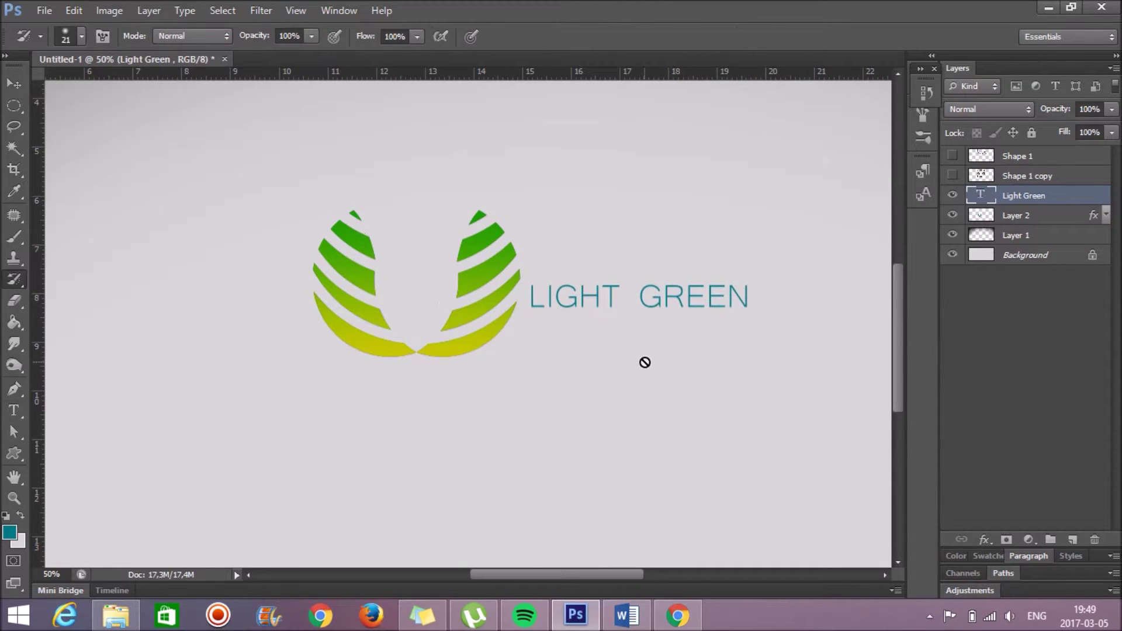
key("t")
left_click(610, 367)
- Type the 'CHOOSE YOUR WAY' tagline, then shrink it and place it under LIGHT GREEN
type("CHOOSE YOUR WAY")
key("ctrl+a")
left_click(14, 83)
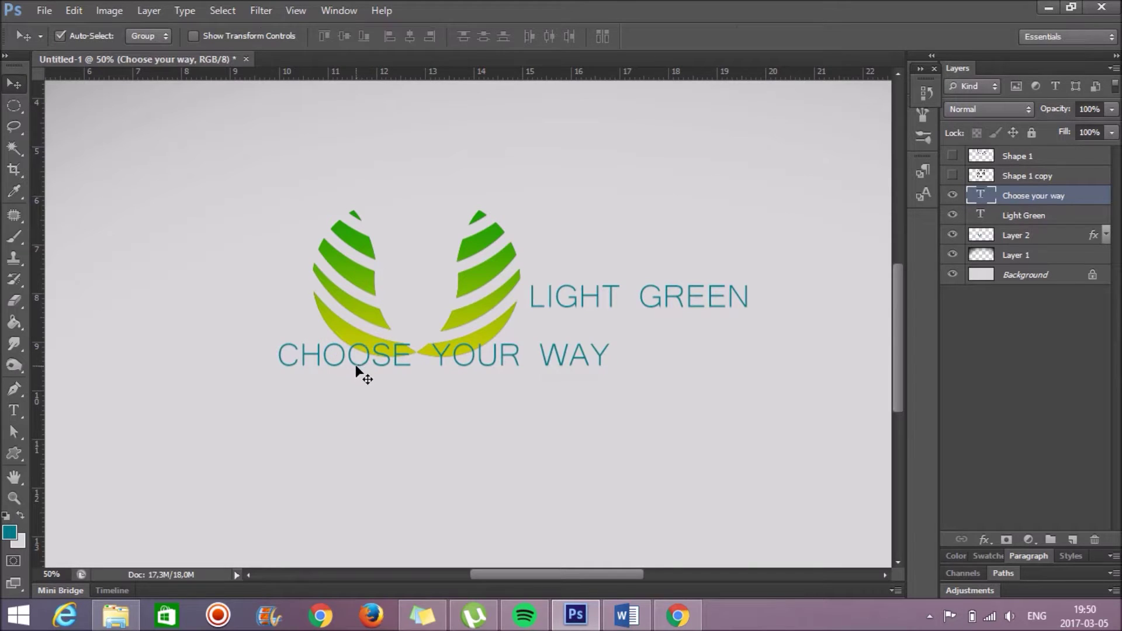
left_click(1020, 235)
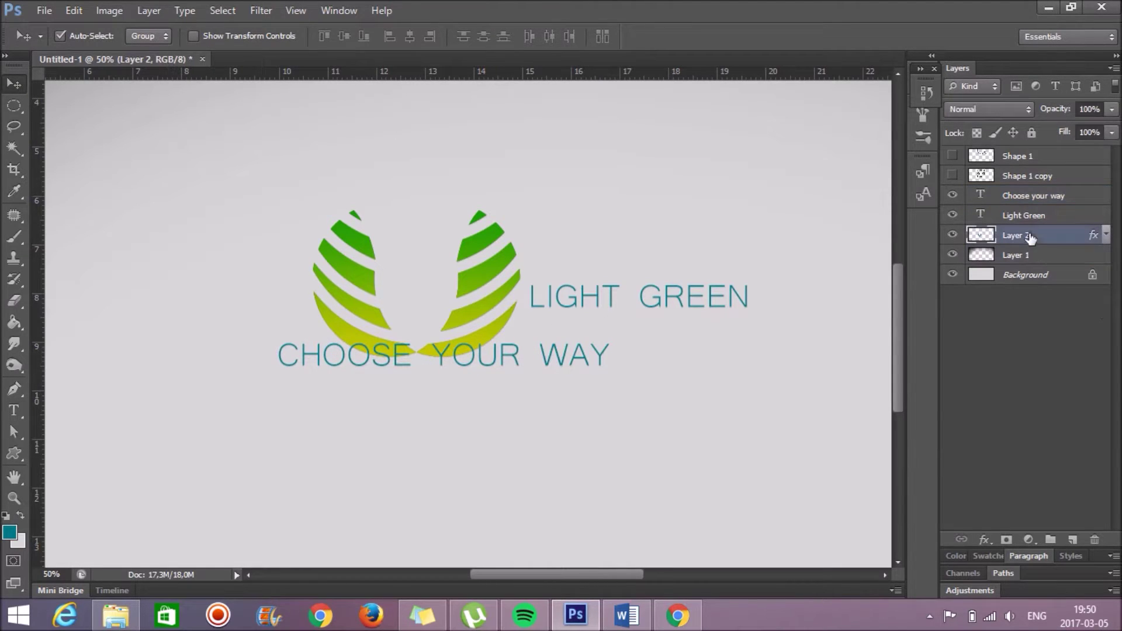
left_click(1020, 196)
key("ctrl+t")
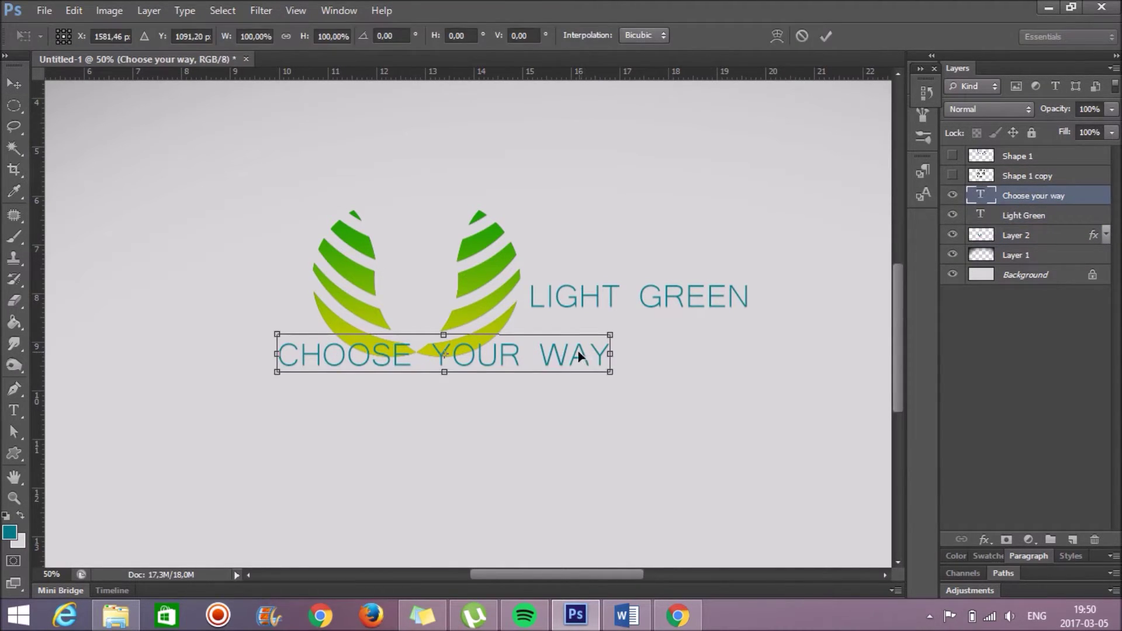
mouse_move(576, 359)
left_mouse_down()
mouse_move(812, 336)
mouse_move(672, 329)
left_mouse_up()
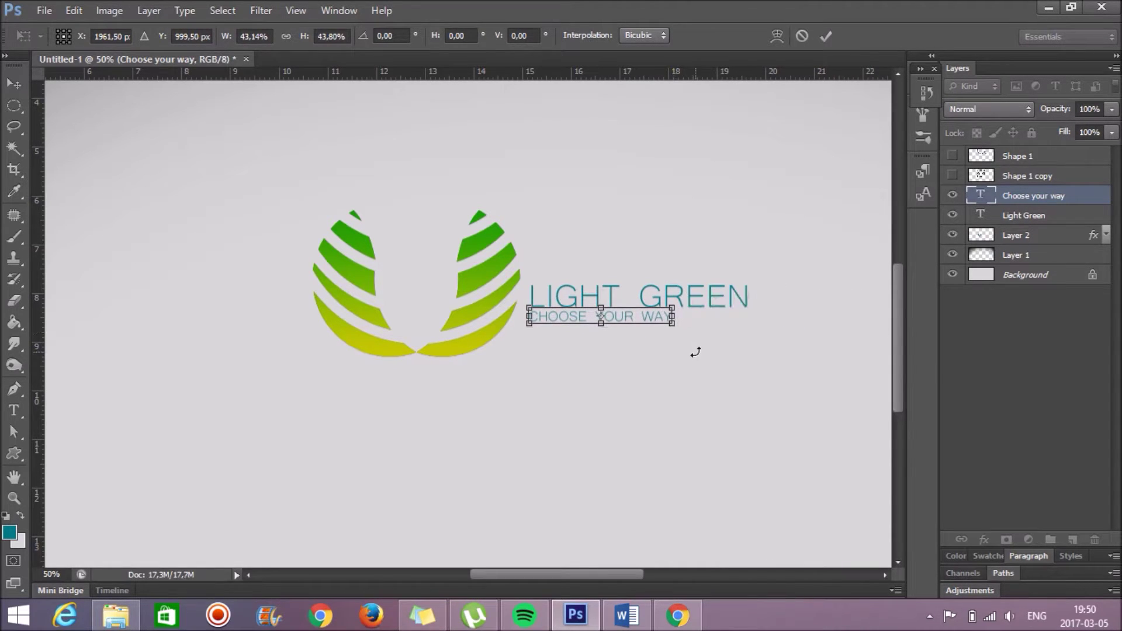
key("Return")
- Nudge LIGHT GREEN into line with the tagline
left_click_drag(658, 304, 662, 301)
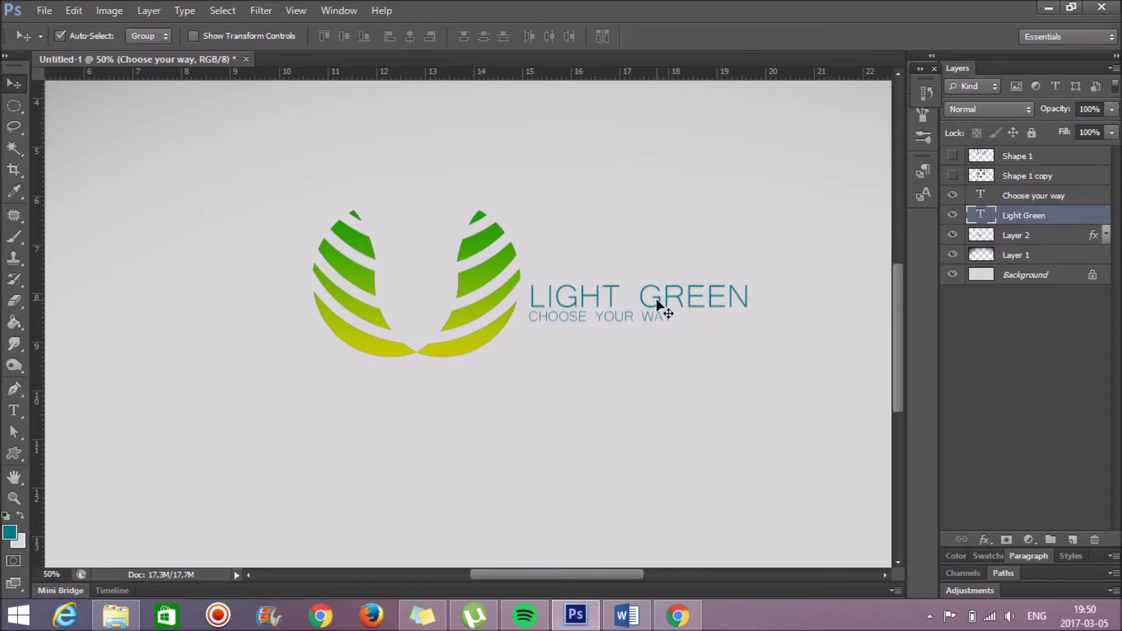
scroll(644, 354, "down", 1)
scroll(647, 352, "up", 1)
scroll(635, 349, "up", 1)
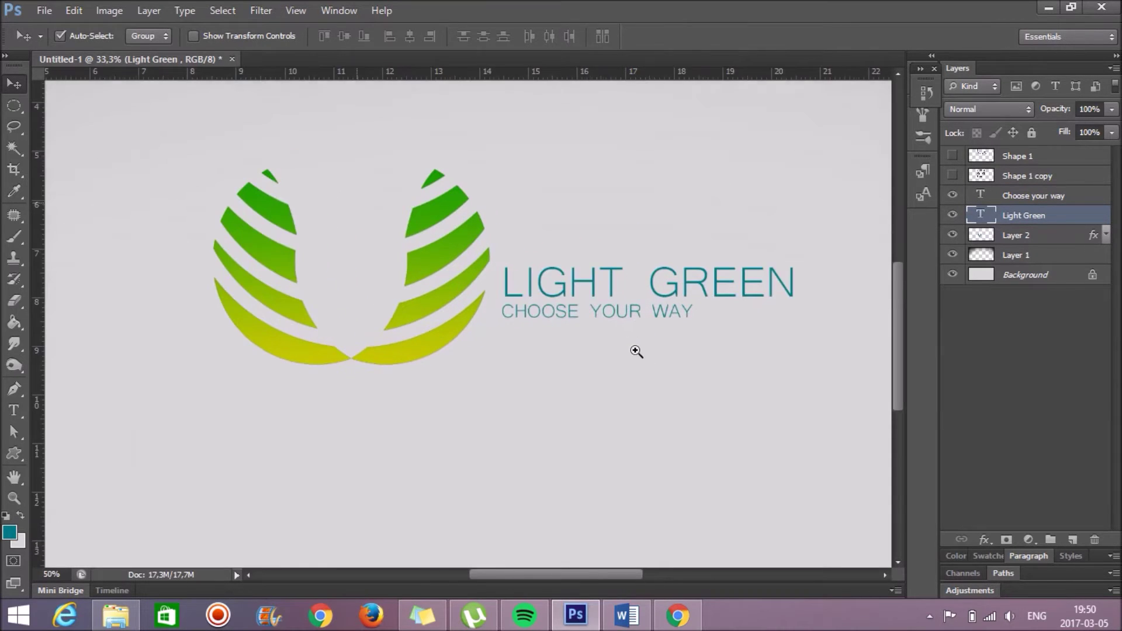
key("t")
left_click(135, 37)
- Change LIGHT GREEN's font, cycling from Minion Pro to Myriad Pro
type("Minion Pro")
key("Down")
key("Down")
key("Down")
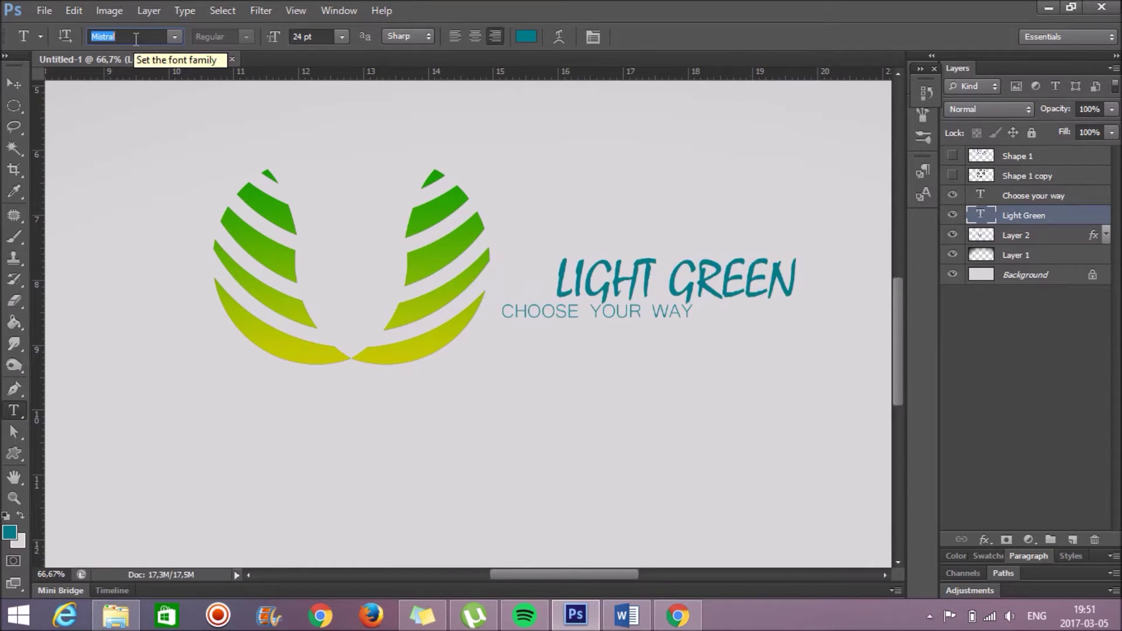
key("Down")
key("Down")
key("Down")
key("Down")
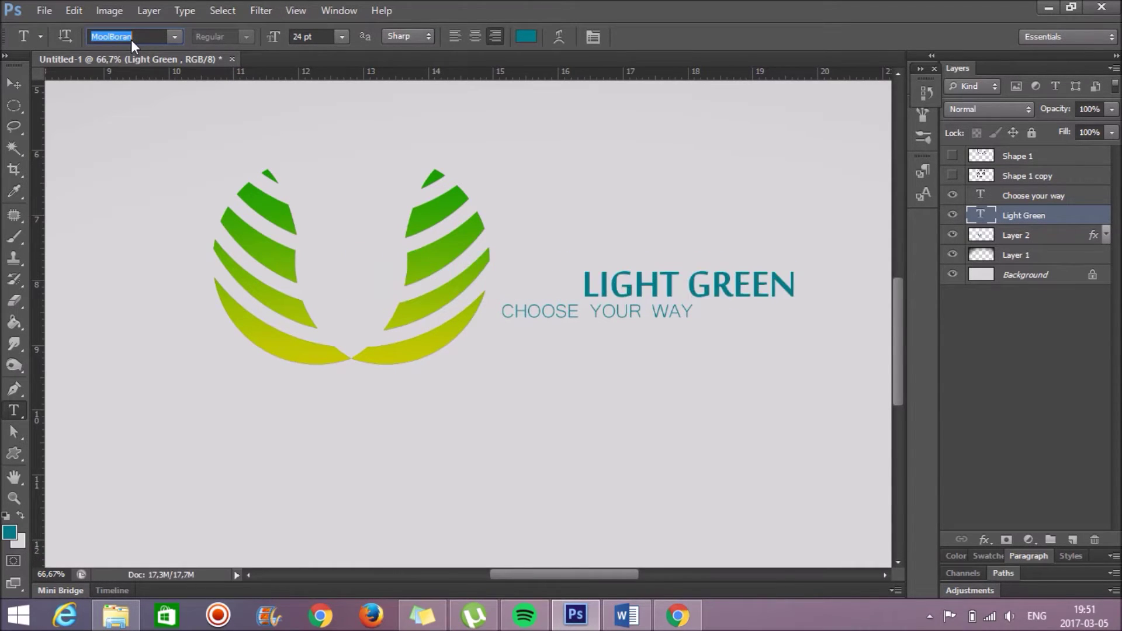
key("Down")
key("Down")
key("Down")
key("Down")
key("Down")
key("Down")
key("Down")
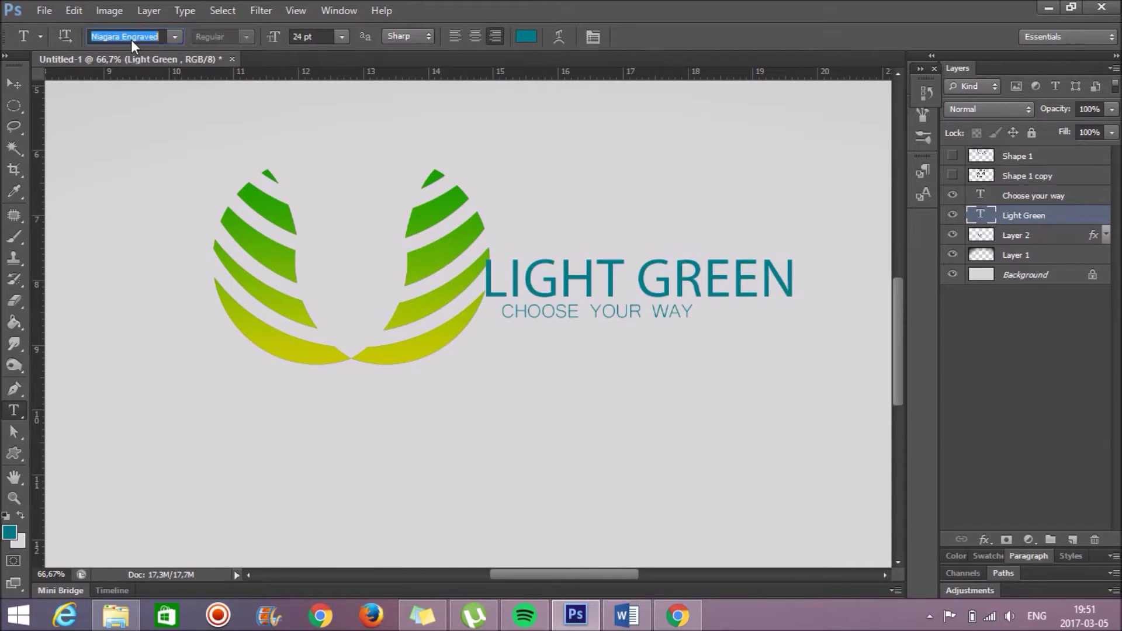
key("Down")
key("Down")
key("Down")
key("Down")
- Shift LIGHT GREEN right and rescale CHOOSE YOUR WAY to run beneath it
key("v")
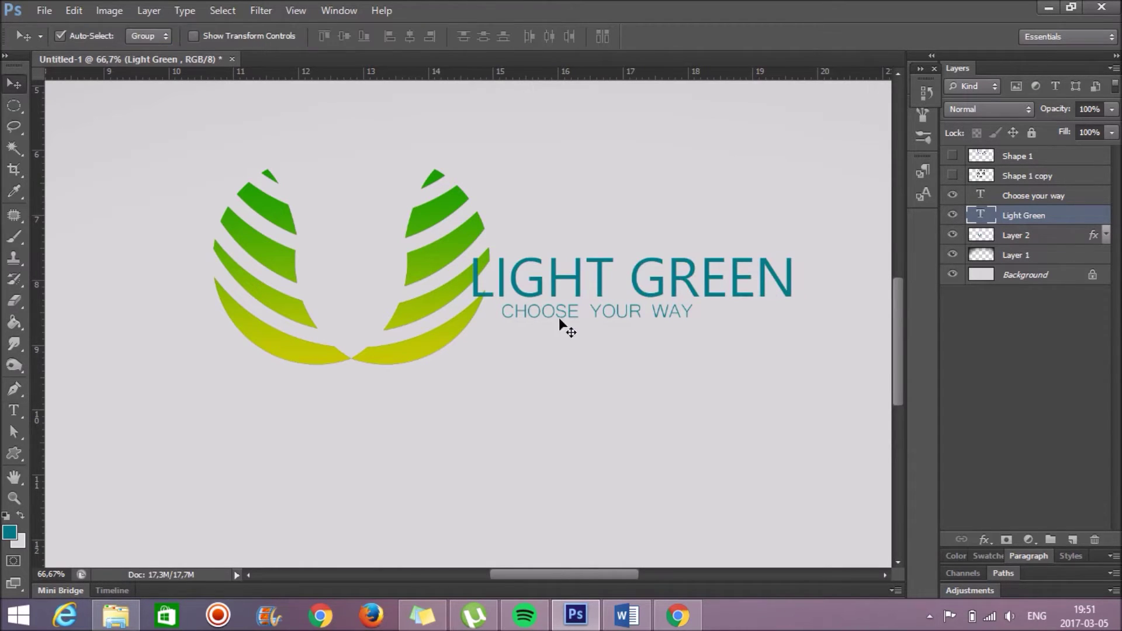
mouse_move(544, 287)
left_mouse_down()
mouse_move(570, 288)
mouse_move(594, 316)
left_mouse_up()
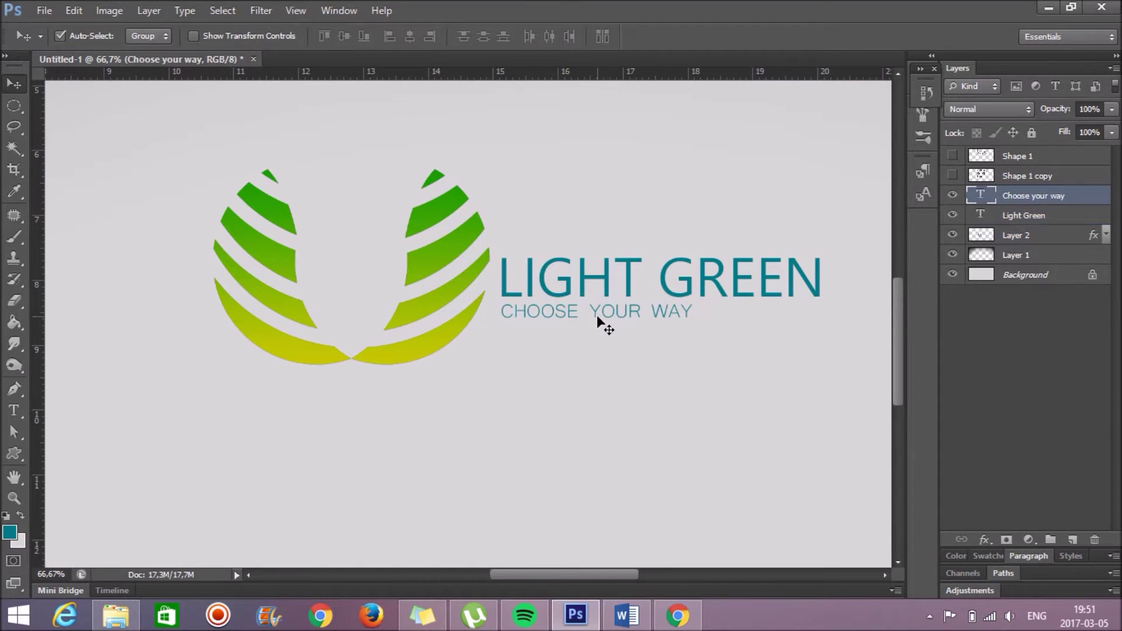
key("y")
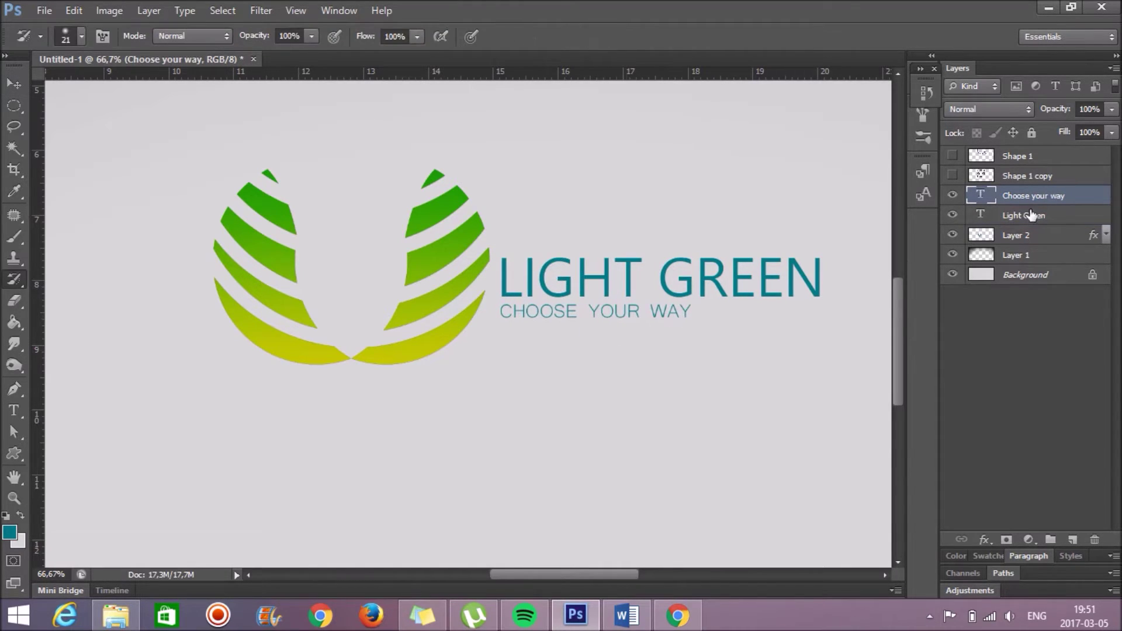
key("ctrl+t")
left_click_drag(700, 328, 823, 347)
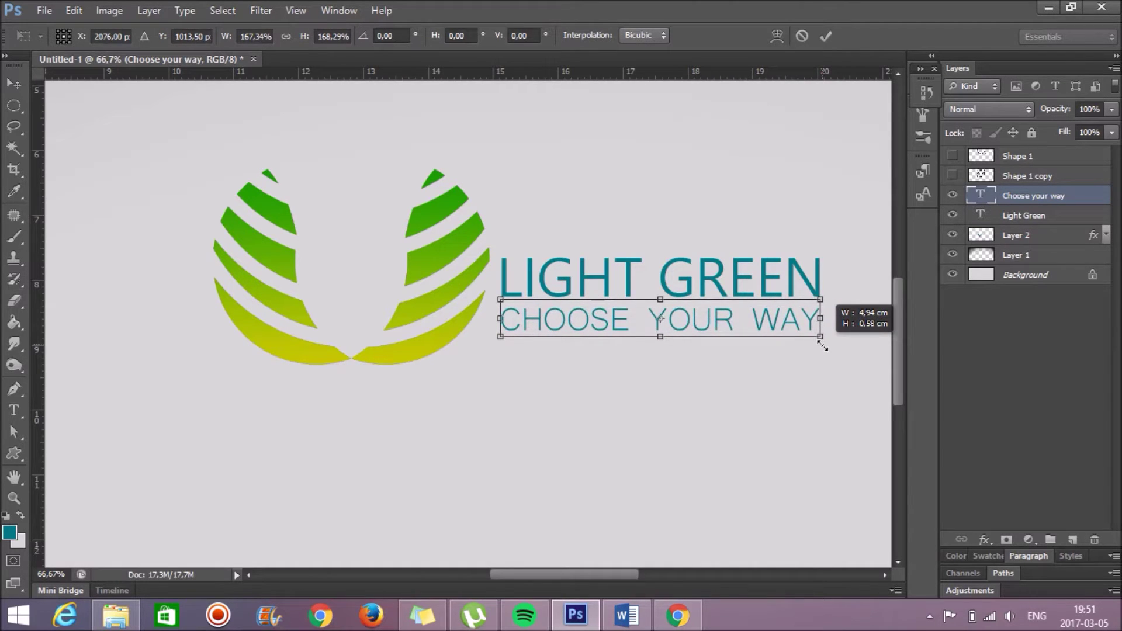
left_click_drag(822, 346, 680, 325)
key("y")
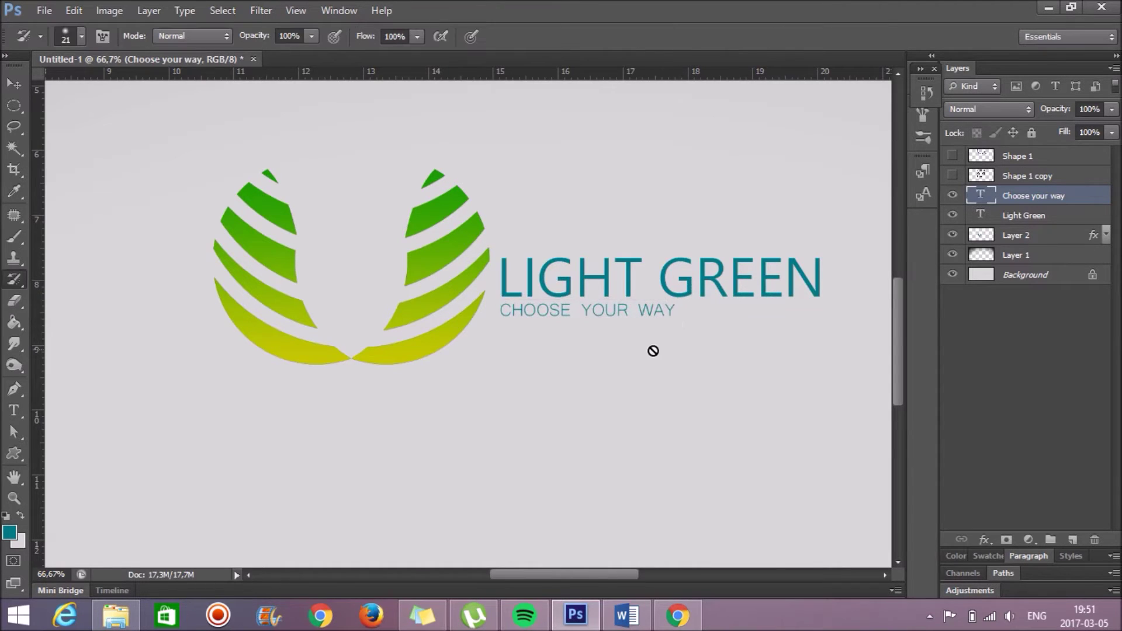
scroll(646, 356, "down", 1)
scroll(640, 357, "down", 1)
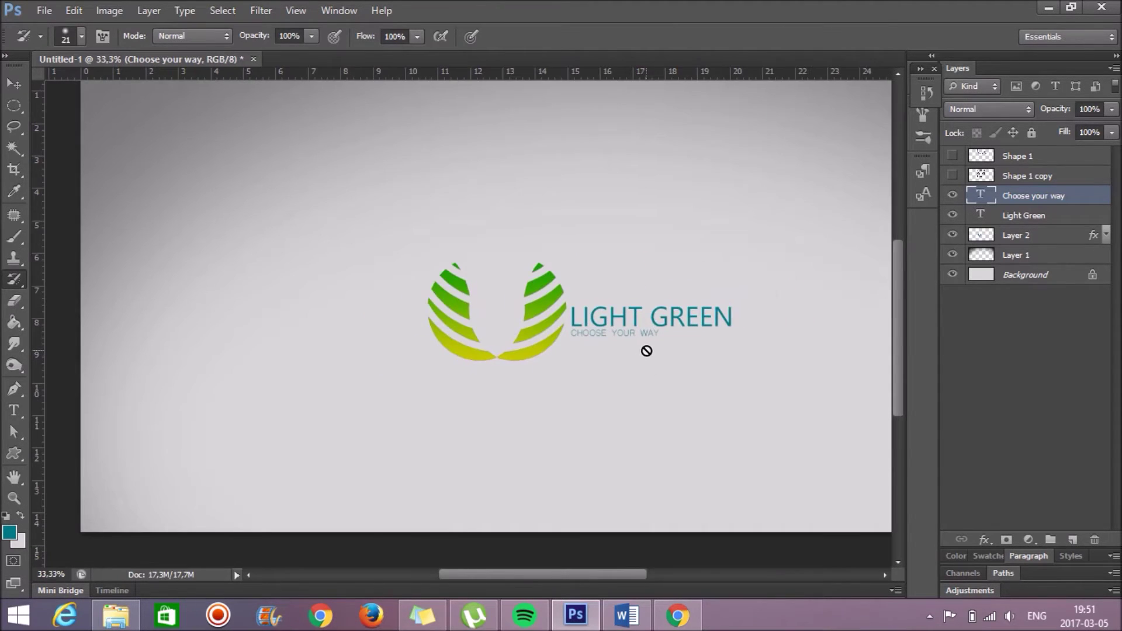
- Group the logo and both text layers, duplicate the group, and merge the copy
left_click(1024, 215, "shift")
left_click(1027, 235, "shift")
key("ctrl+g")
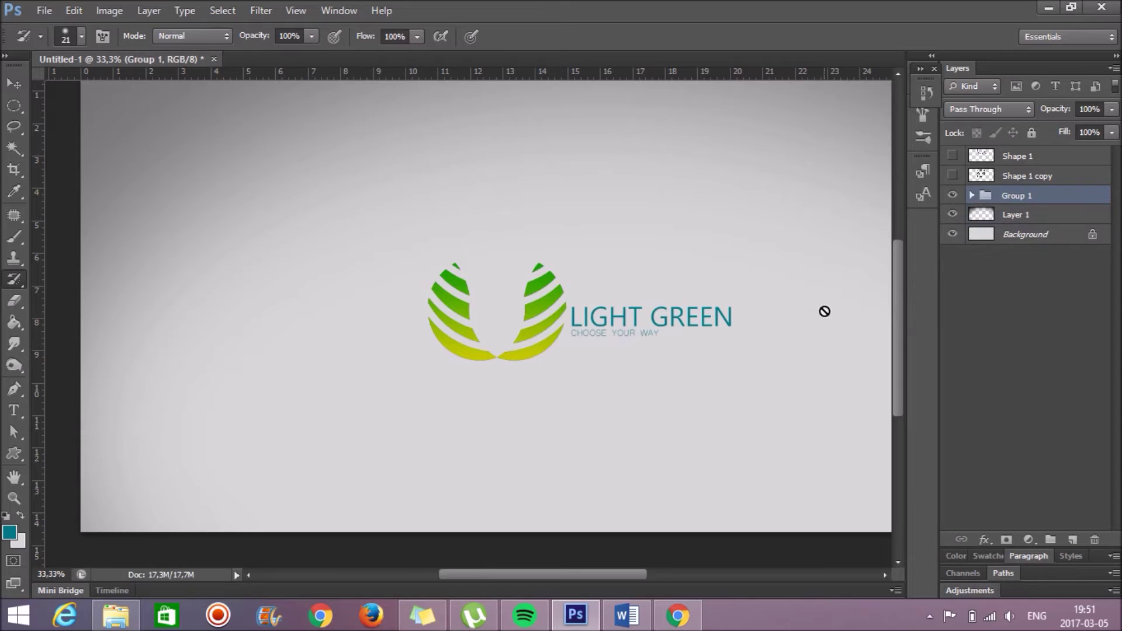
key("ctrl+j")
right_click(1032, 198)
left_click(896, 437)
- Flip the merged copy vertically and move it below the original logo
right_click(1032, 196)
key("ctrl+t")
right_click(652, 315)
left_click(696, 578)
left_click_drag(651, 324, 656, 426)
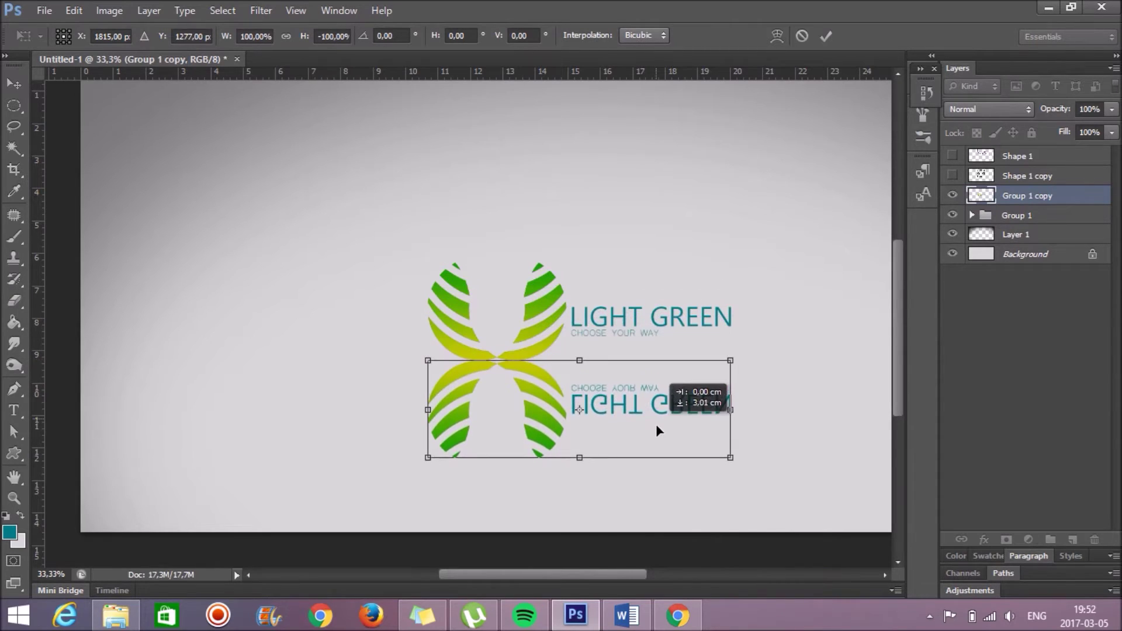
key("Return")
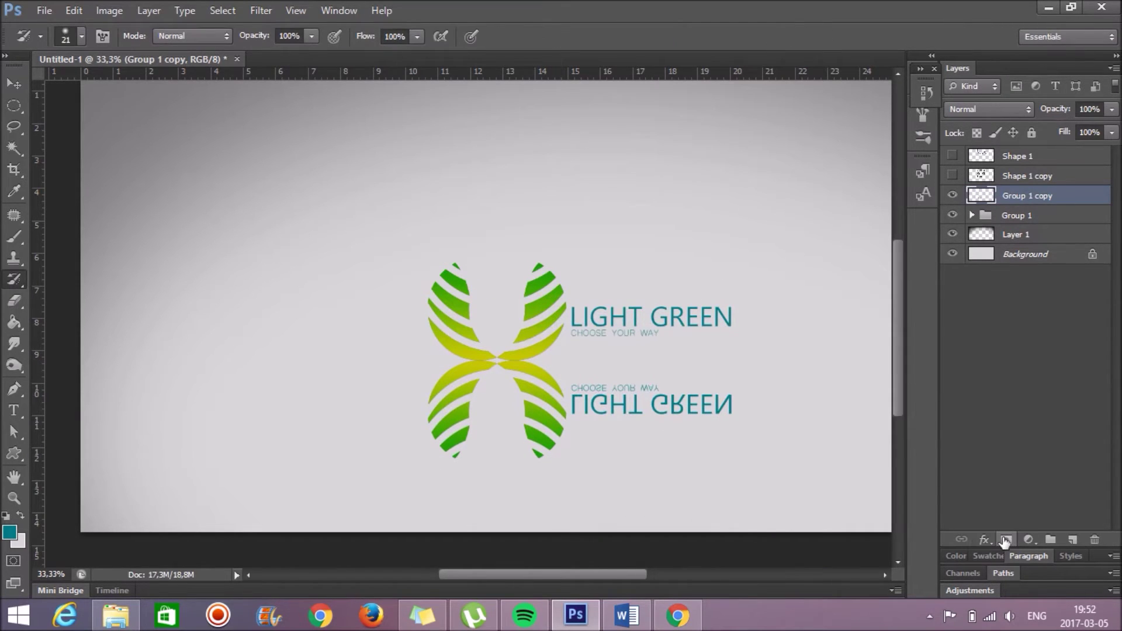
- Add a layer mask to the reflection and set up a non-reversed black-to-white gradient
left_click(1007, 540)
right_click(14, 322)
left_click(78, 322)
left_click(81, 36)
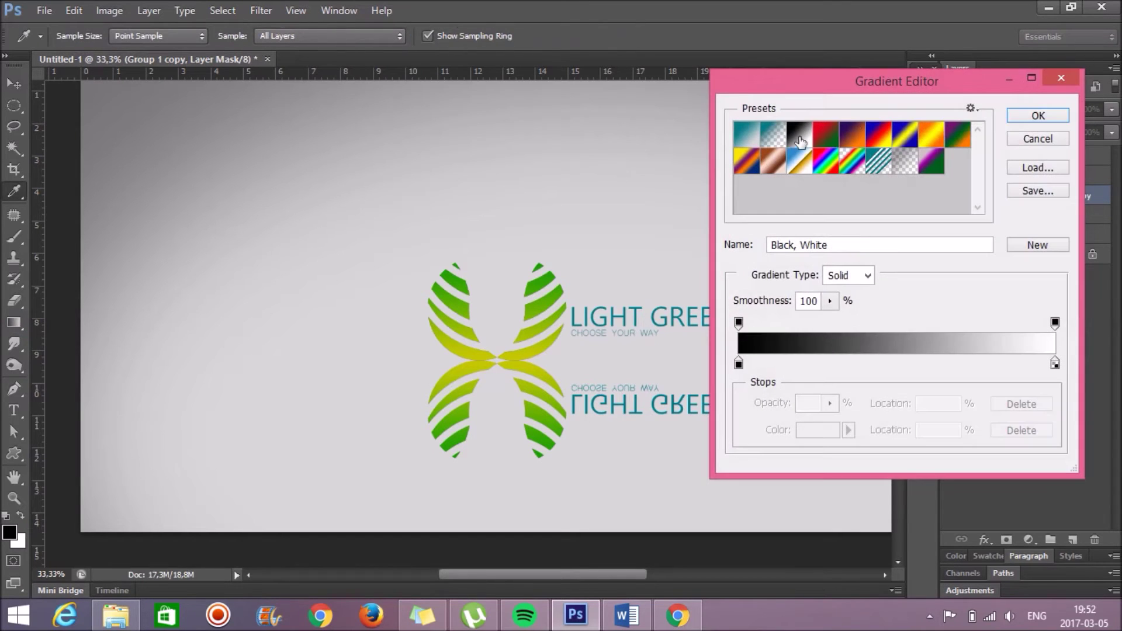
left_click(799, 136)
left_click(1044, 117)
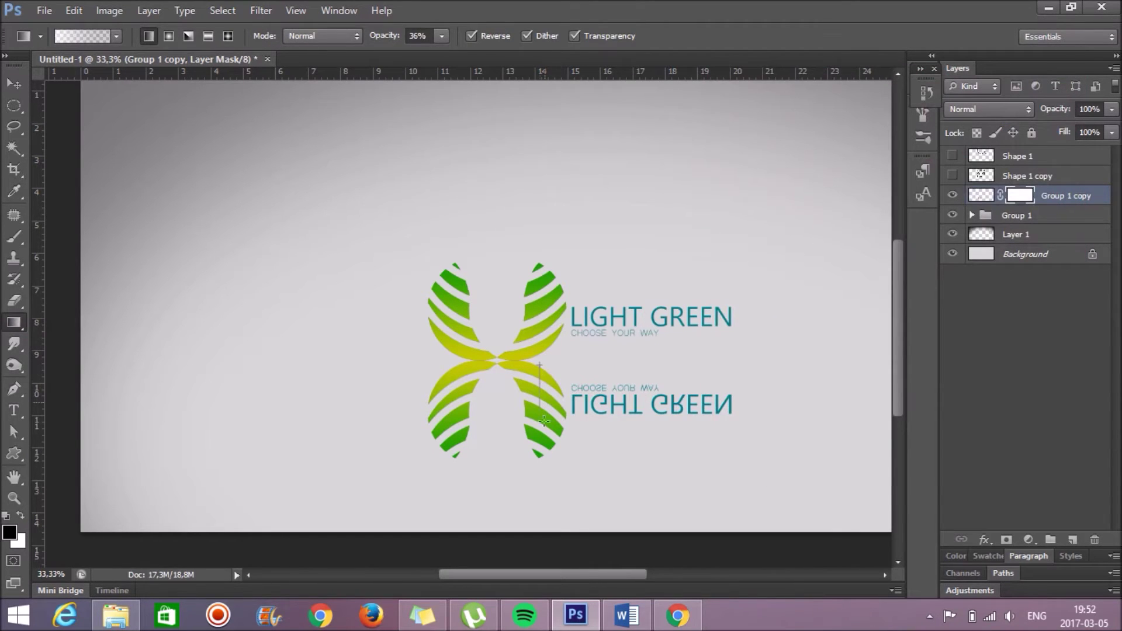
left_click(471, 35)
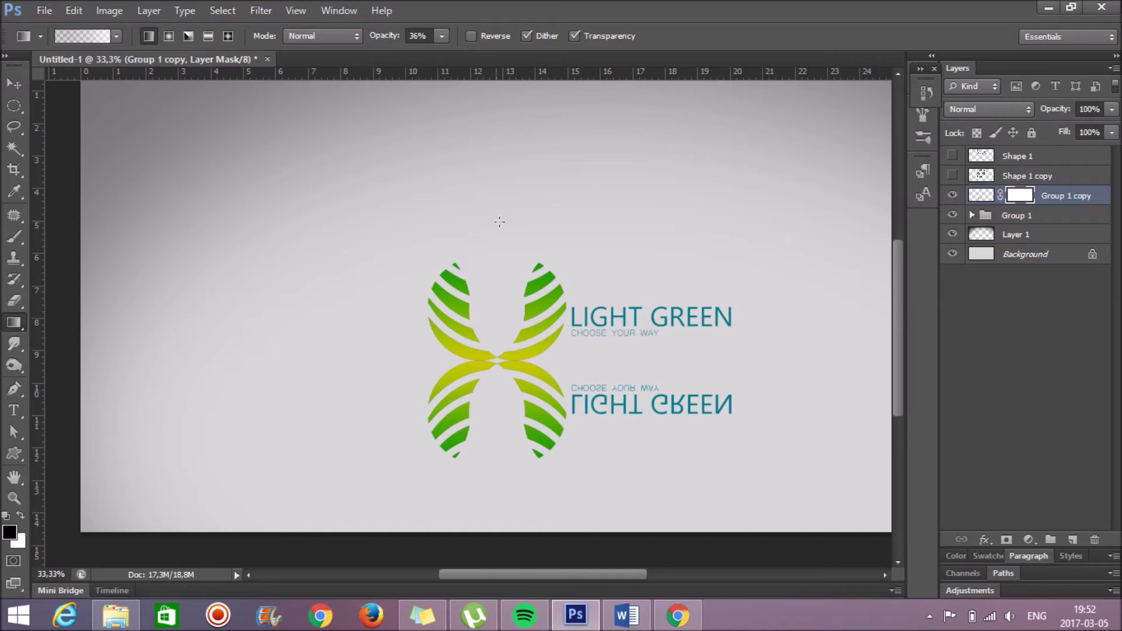
- Drag mask gradients upward so the reflection fades out just below the logo
left_click_drag(554, 493, 549, 315)
left_click_drag(559, 468, 570, 164)
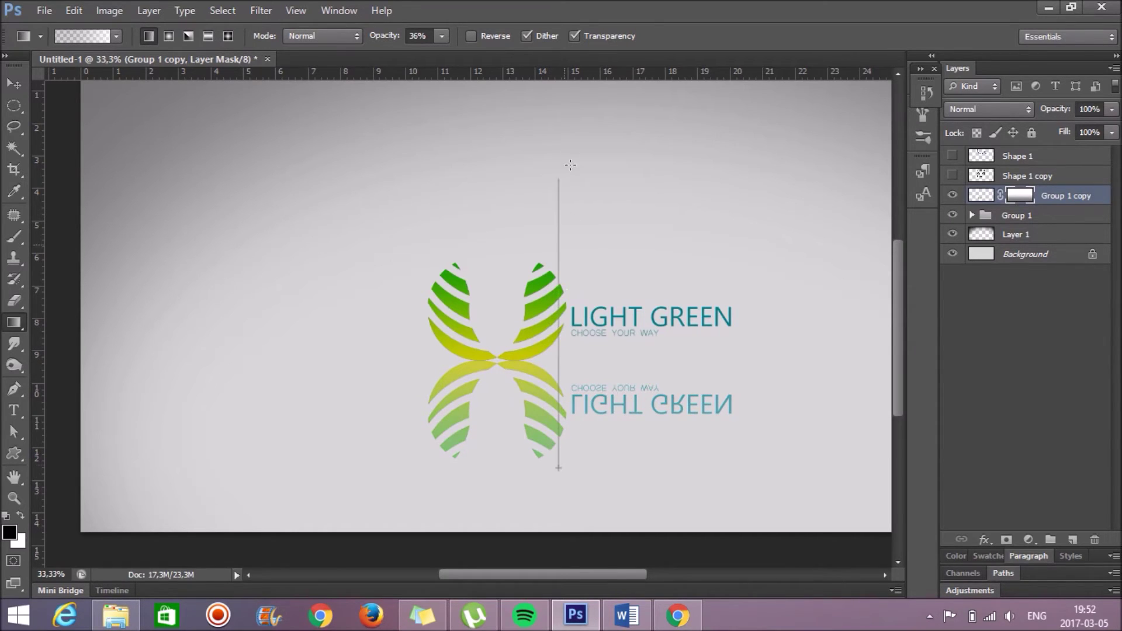
left_click_drag(566, 95, 567, 95)
mouse_move(562, 473)
left_mouse_down()
mouse_move(563, 166)
mouse_move(557, 230)
left_mouse_up()
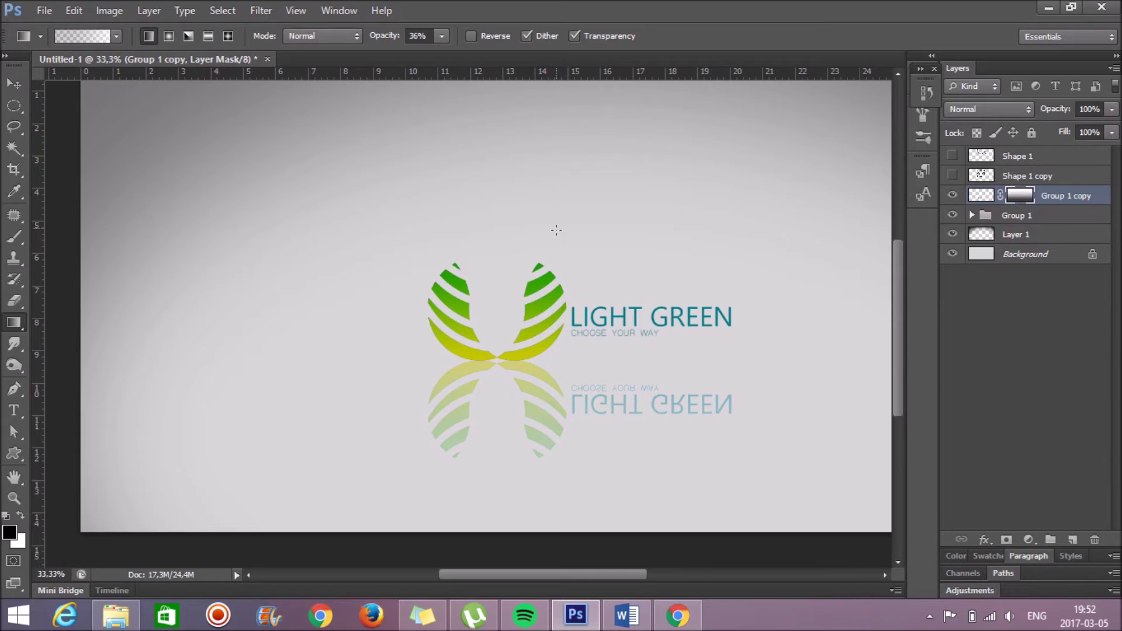
key("0")
left_click_drag(582, 465, 581, 345)
left_click_drag(560, 450, 570, 310)
left_click_drag(549, 450, 560, 196)
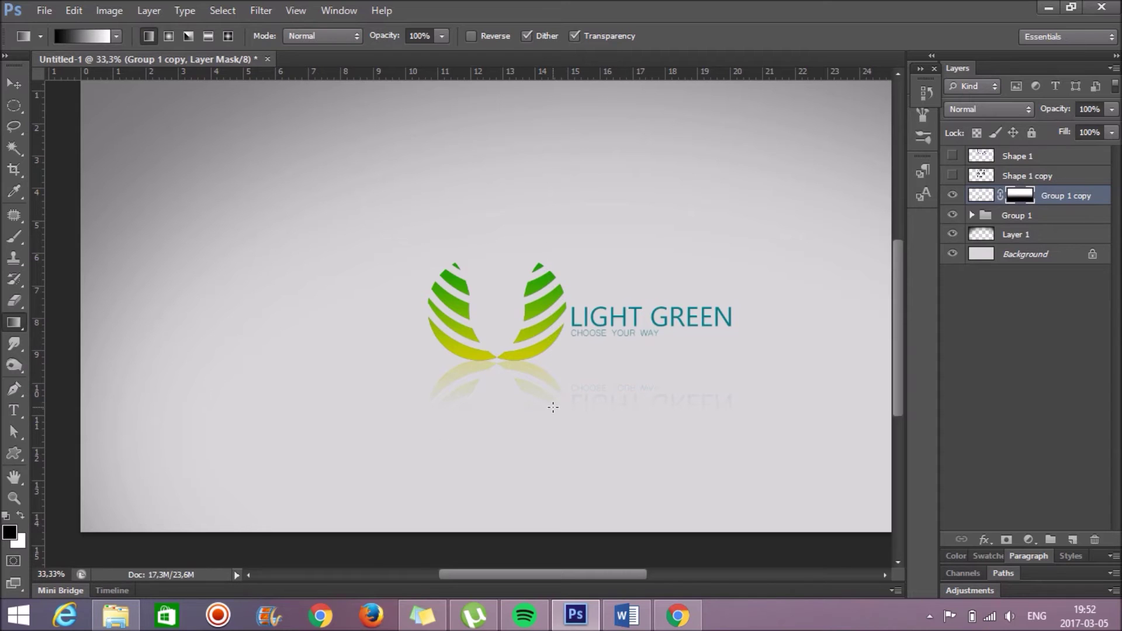
- Apply a Gaussian Blur and then a Lens Blur to the Group 1 copy reflection image
left_click(989, 194)
left_click(269, 14)
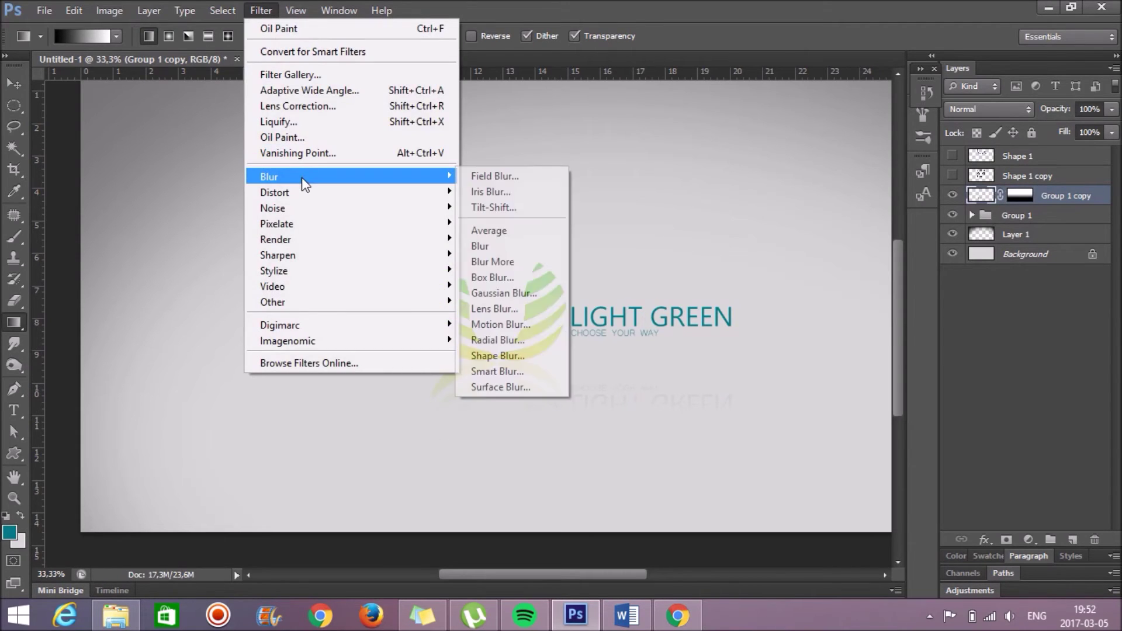
left_click(526, 292)
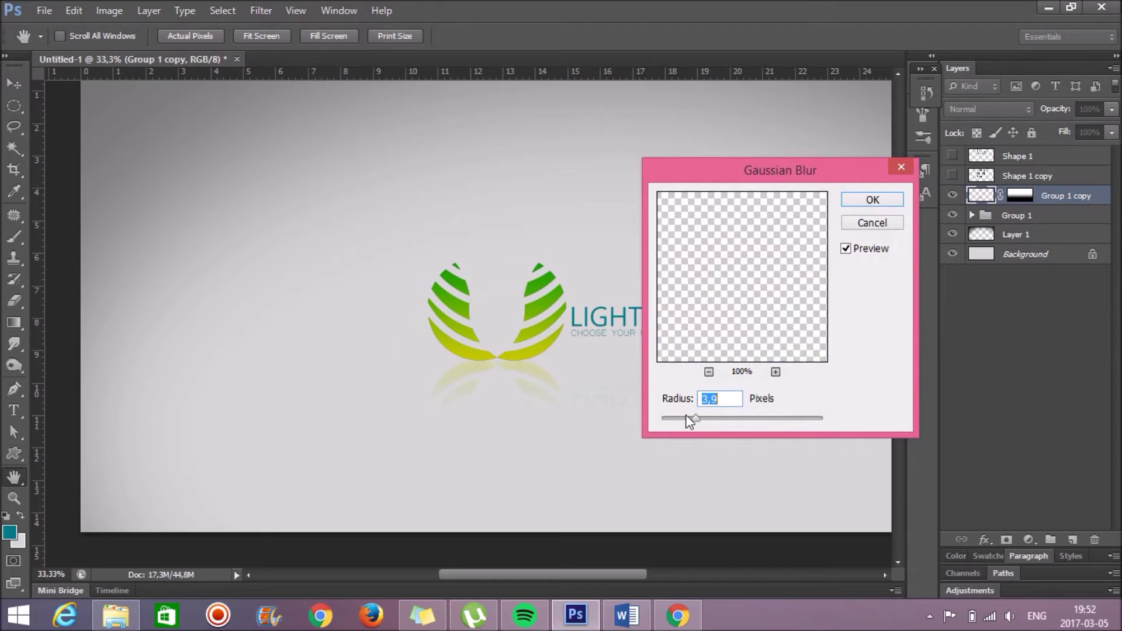
left_click(873, 199)
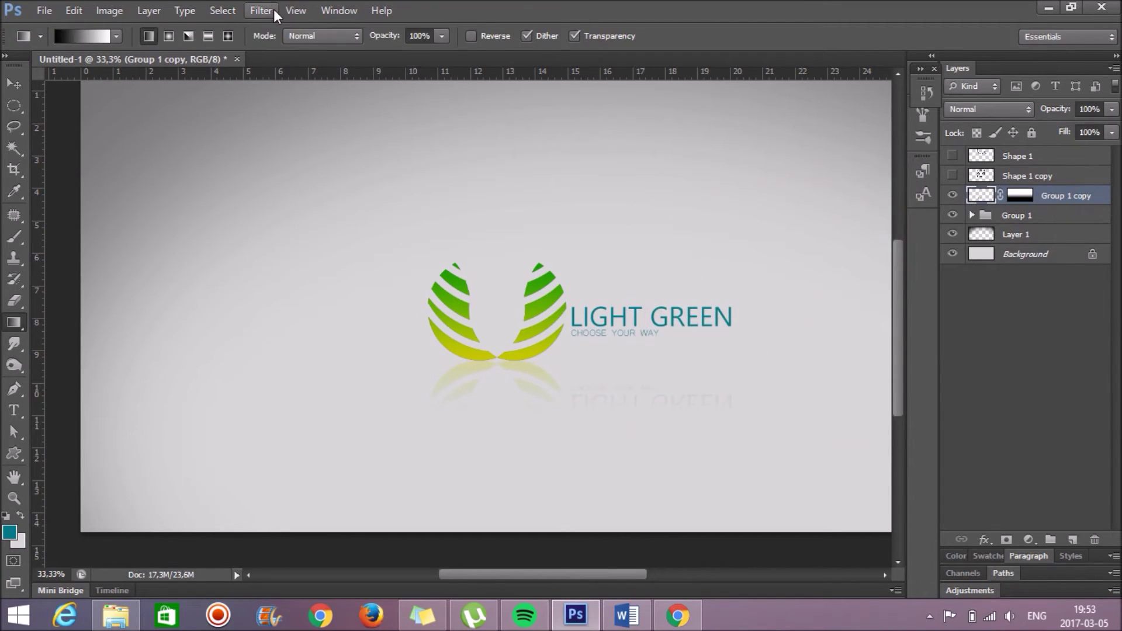
left_click(272, 17)
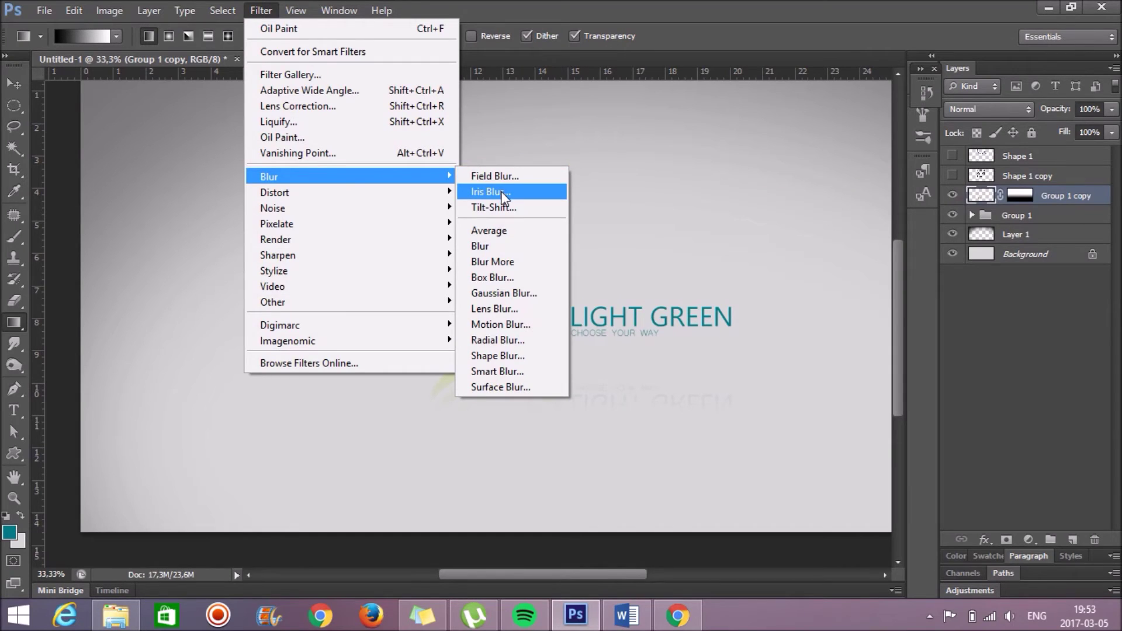
left_click(495, 308)
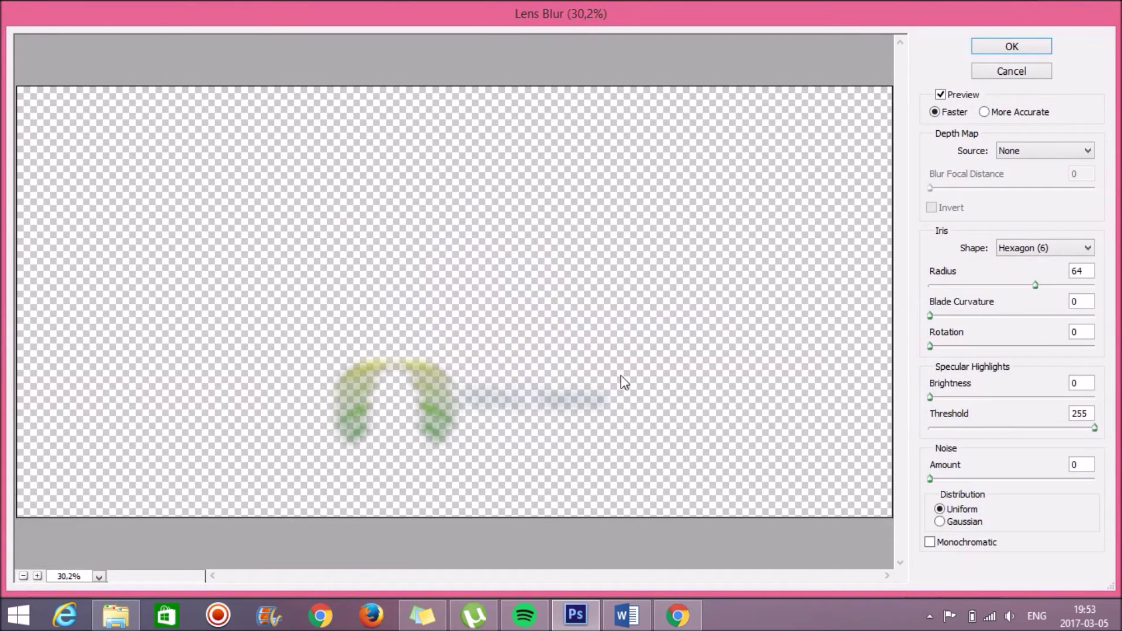
left_click(1012, 47)
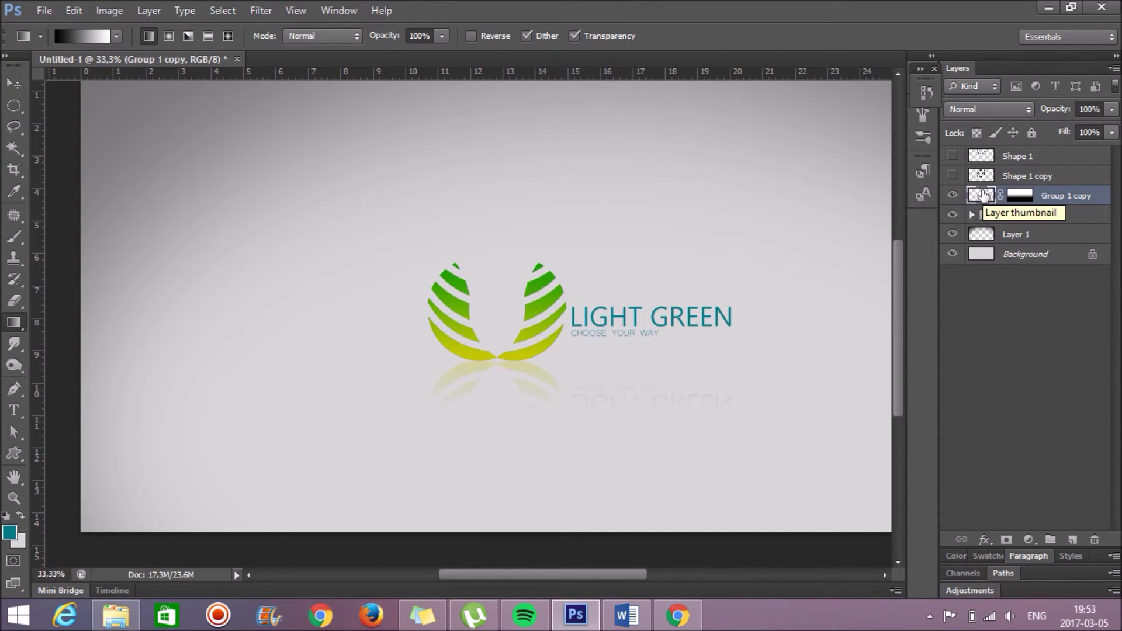
- Add a light Gaussian Blur of radius 1,6 to the reflection and zoom in on the logo
left_click(261, 10)
mouse_move(269, 176)
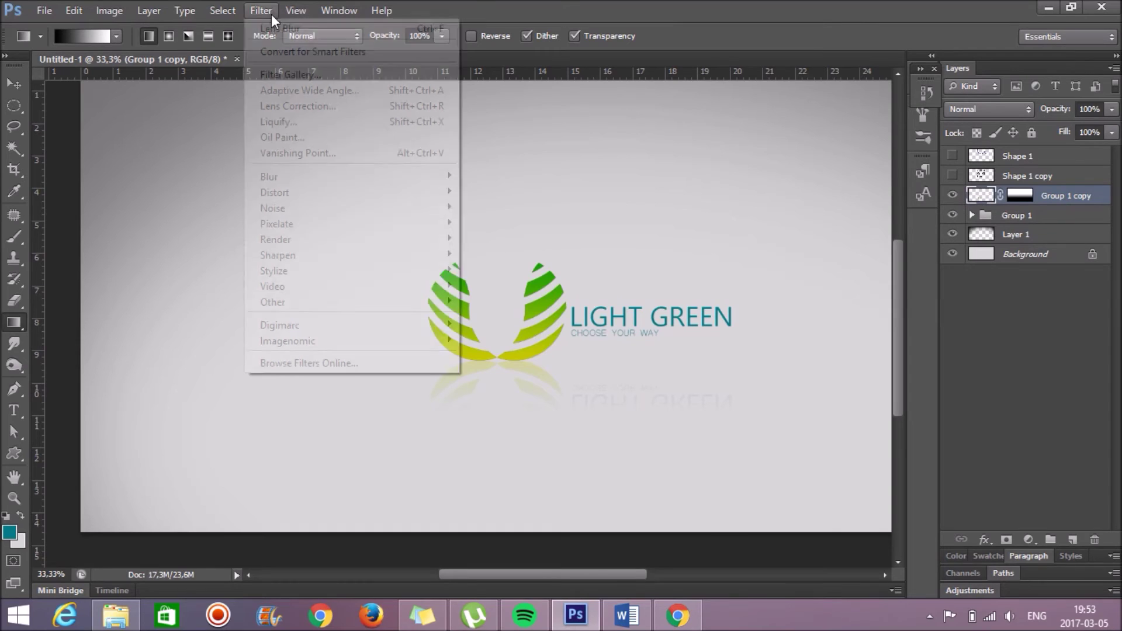
left_click(509, 293)
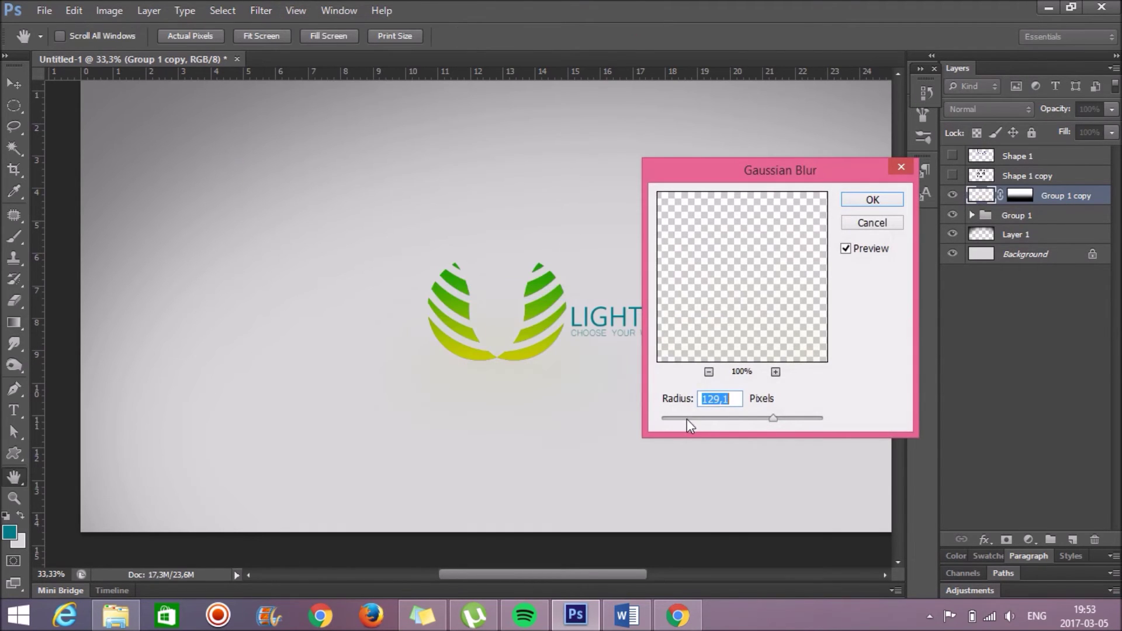
left_click_drag(681, 419, 675, 419)
left_click(864, 202)
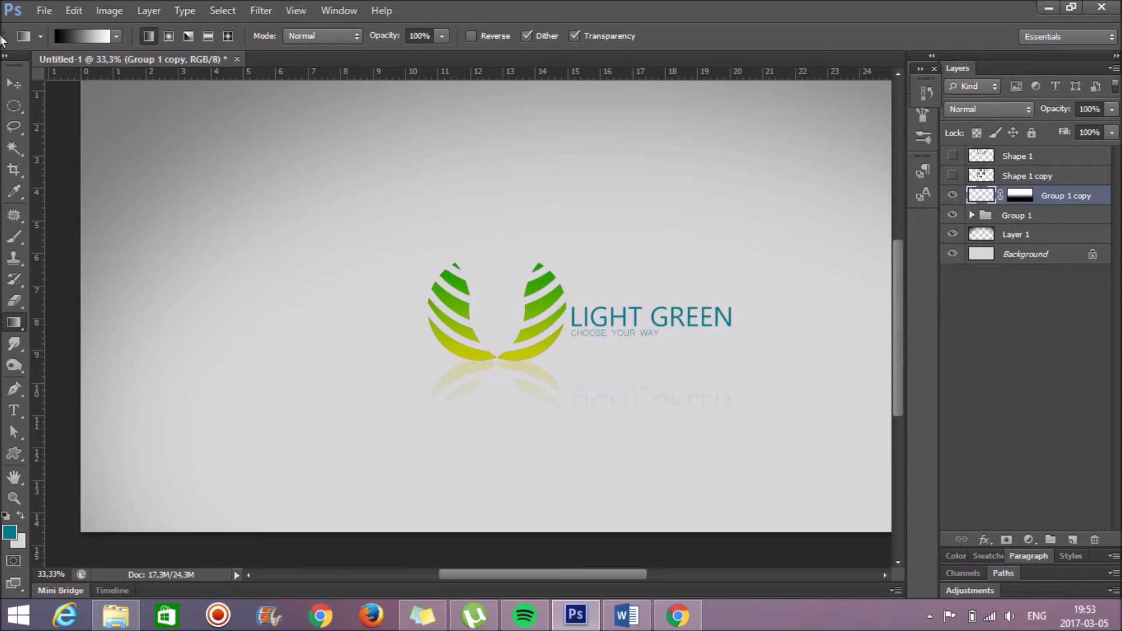
left_click(15, 84)
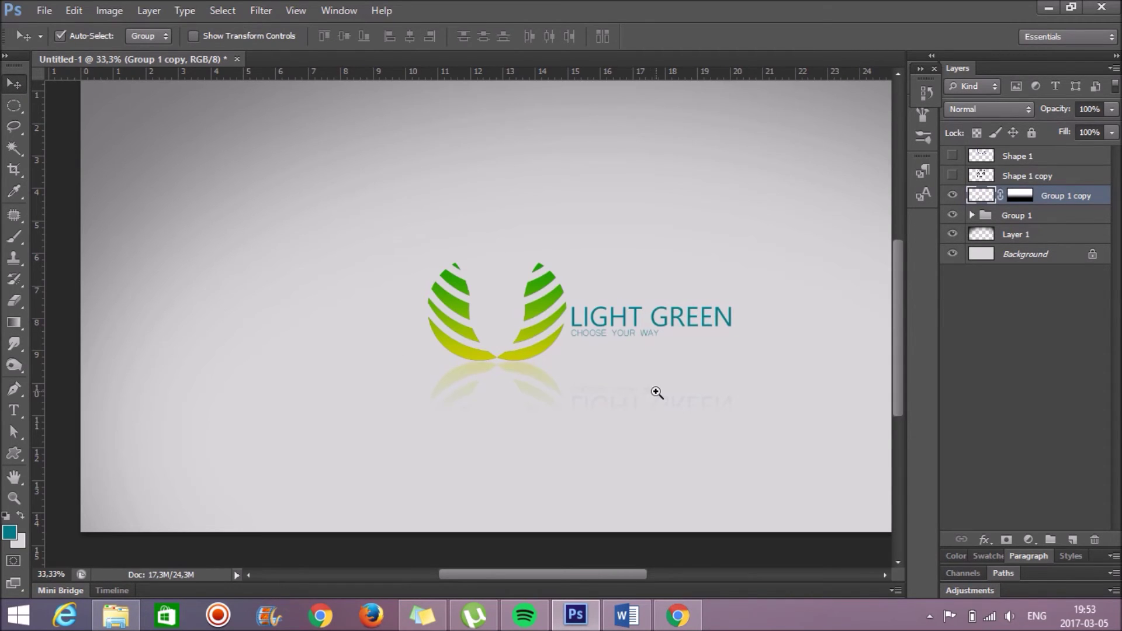
left_click(657, 392)
- Erase on the reflection's layer mask to reveal more reflection below the logo
left_click(1020, 196)
key("e")
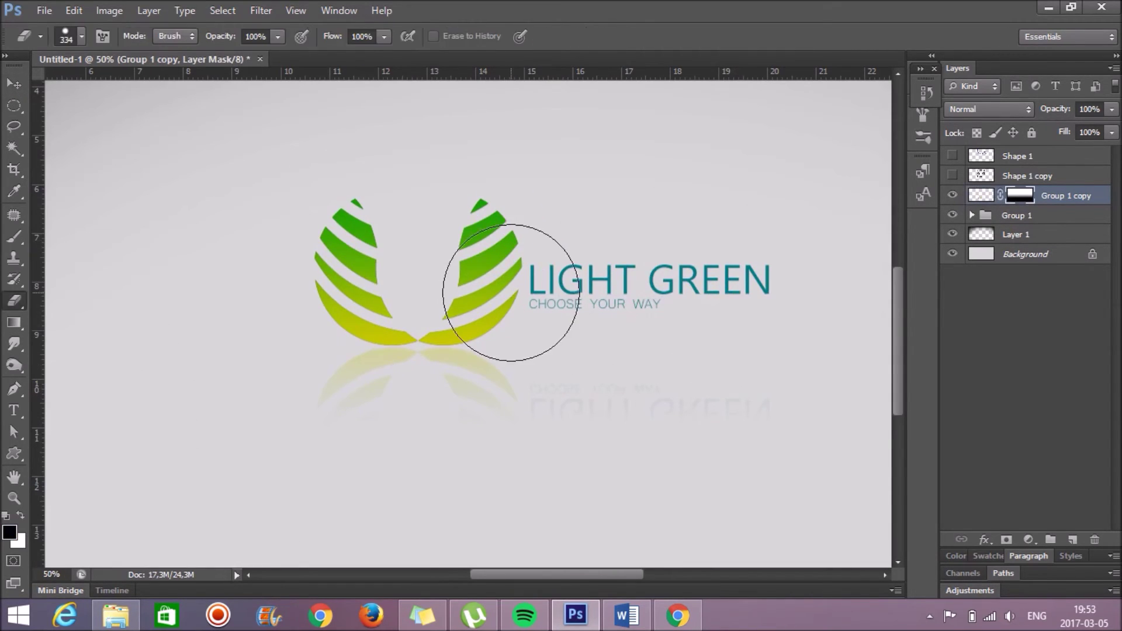
left_click(82, 36)
mouse_move(351, 326)
left_mouse_down()
mouse_move(601, 338)
mouse_move(714, 365)
left_mouse_up()
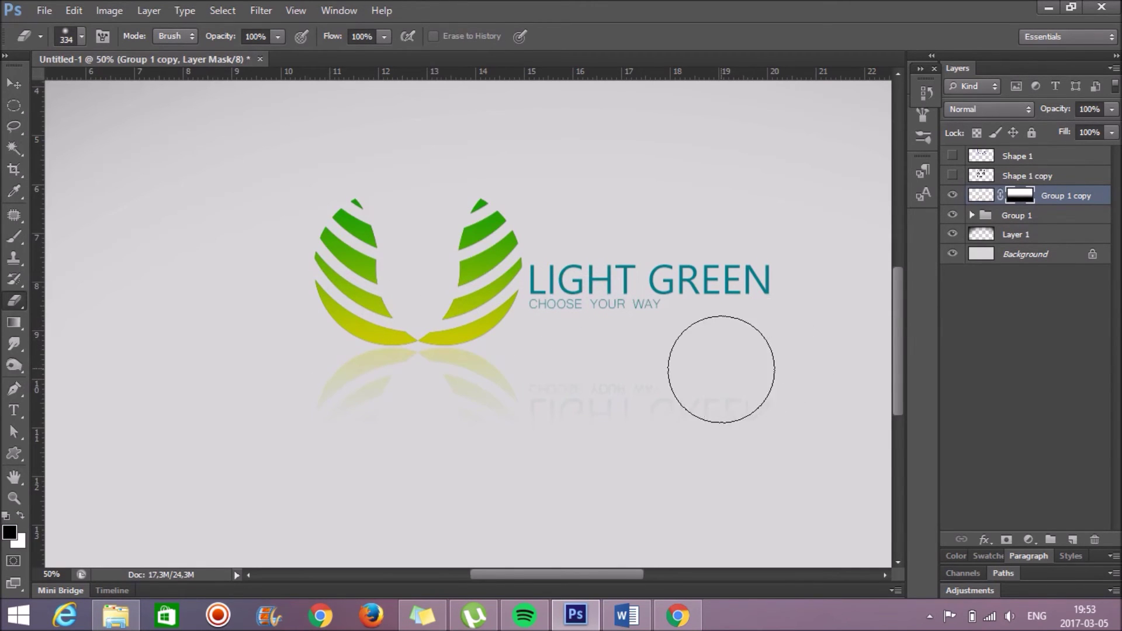
- Enlarge the eraser to 630 at 44% opacity and reveal more wing and text reflection
key("bracketright")
key("bracketright")
key("bracketright")
left_click(278, 36)
left_click_drag(274, 52, 233, 52)
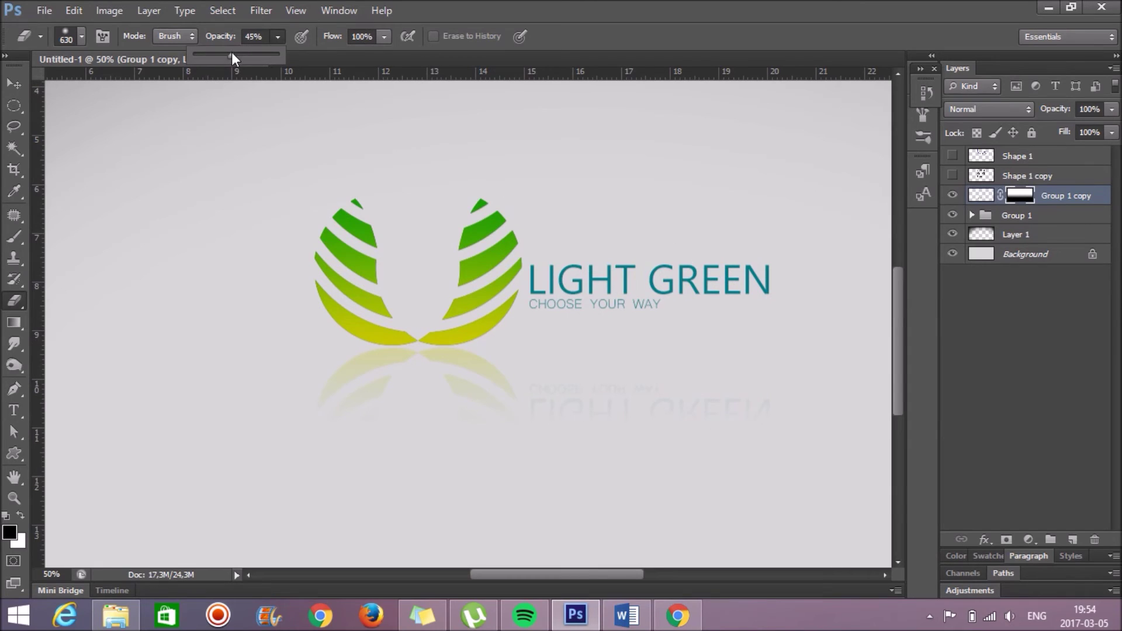
left_click_drag(582, 338, 284, 325)
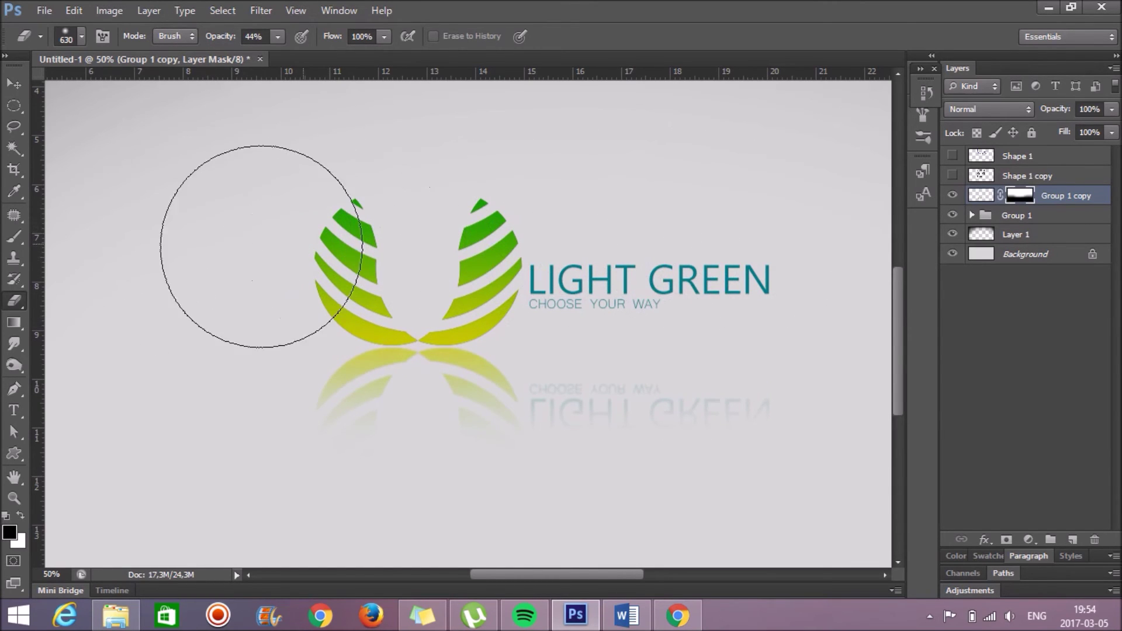
left_click(982, 195)
- Apply a horizontal Motion Blur with distance 22 to the reflection
left_click(261, 11)
mouse_move(268, 176)
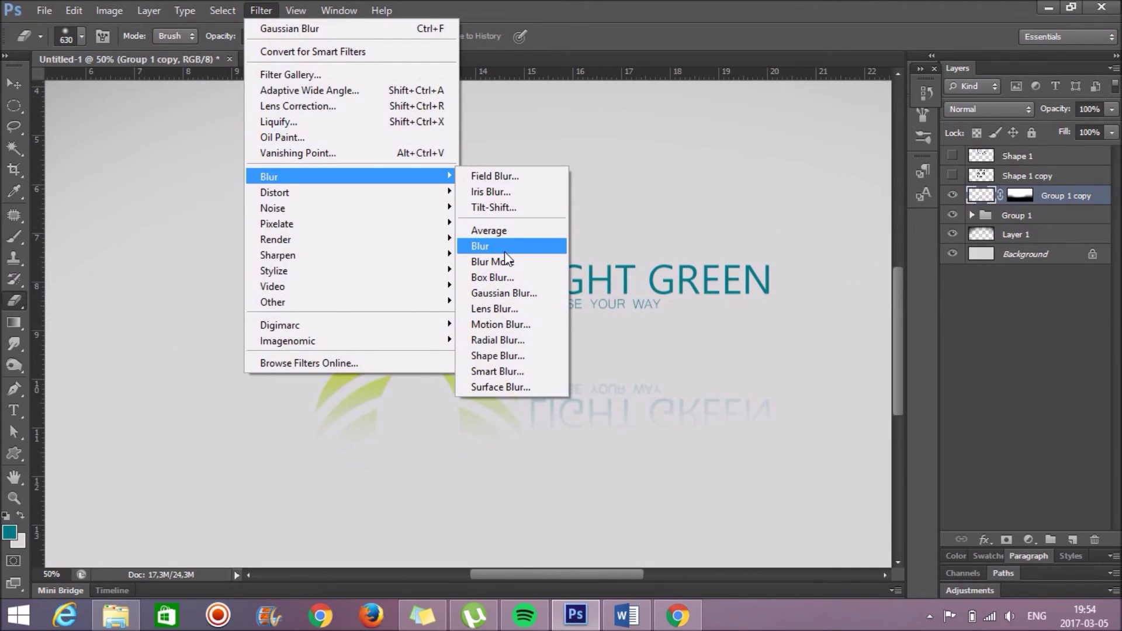
left_click(514, 325)
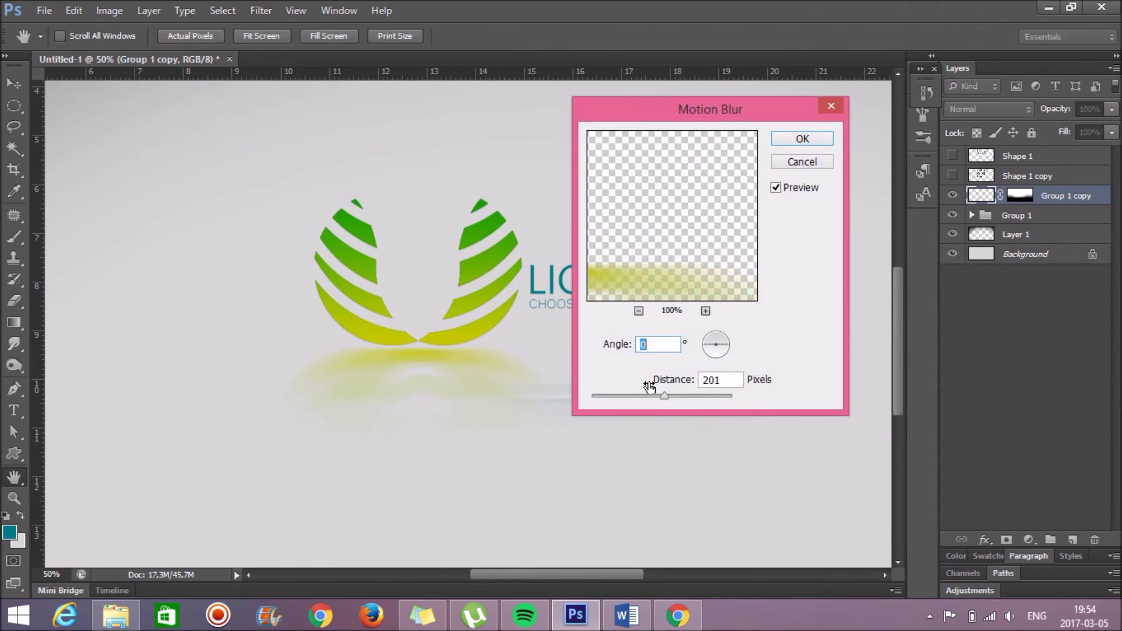
left_click_drag(659, 395, 606, 396)
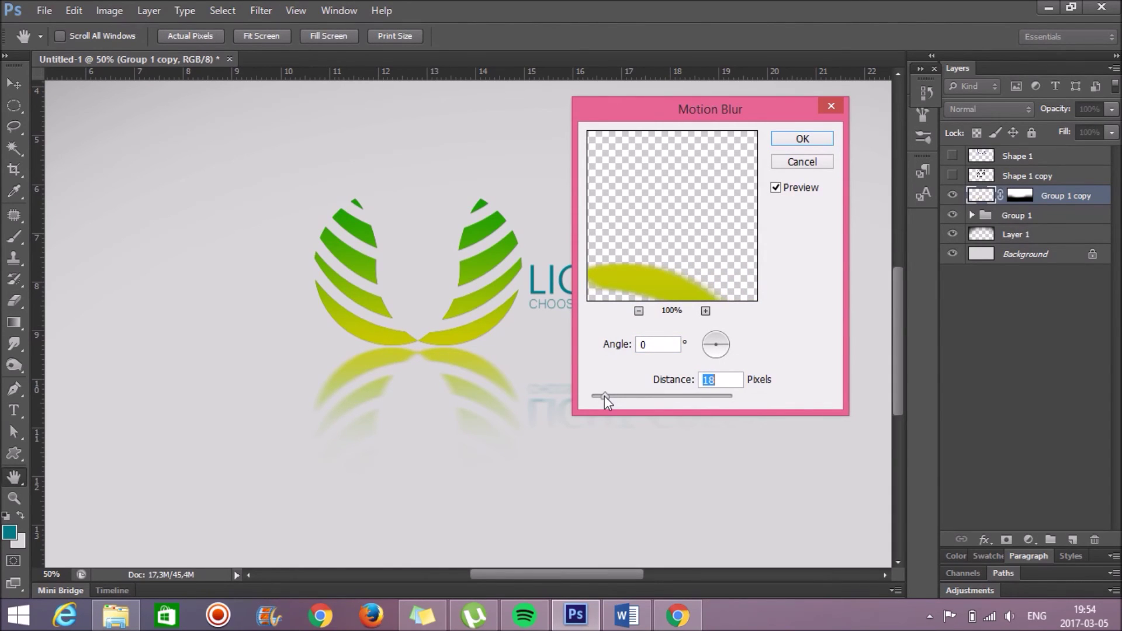
left_click_drag(605, 395, 609, 396)
mouse_move(687, 110)
left_mouse_down()
mouse_move(226, 483)
mouse_move(214, 390)
left_mouse_up()
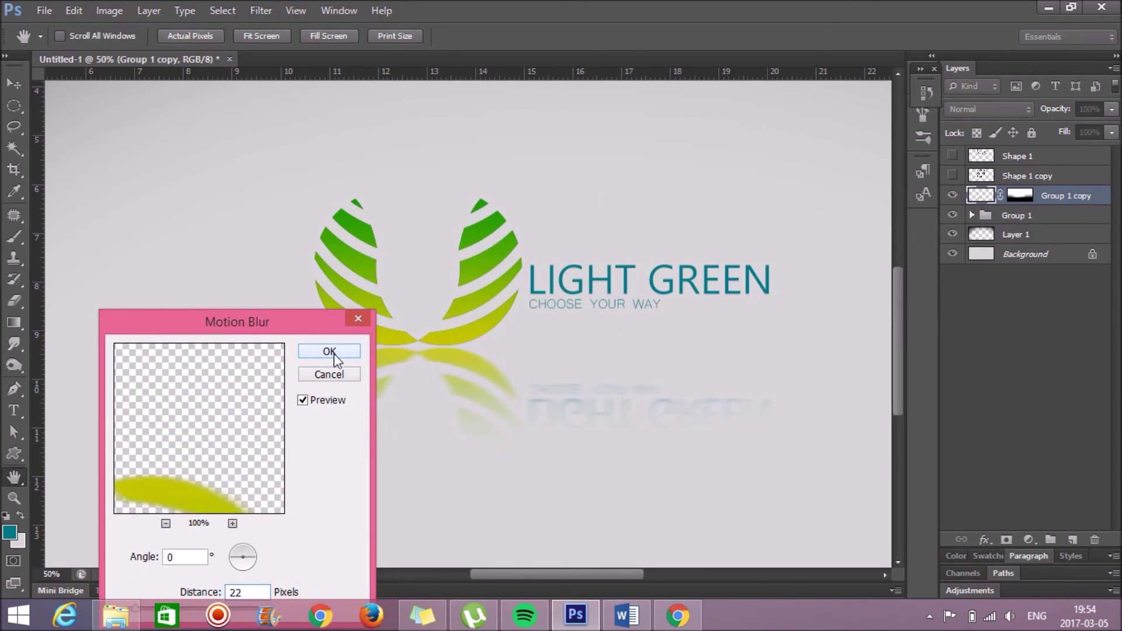
left_click(346, 354)
- Add a light Gaussian Blur of radius 1,6 and fade the reflection layer to 74% opacity
key("e")
left_click(261, 11)
left_click(515, 319)
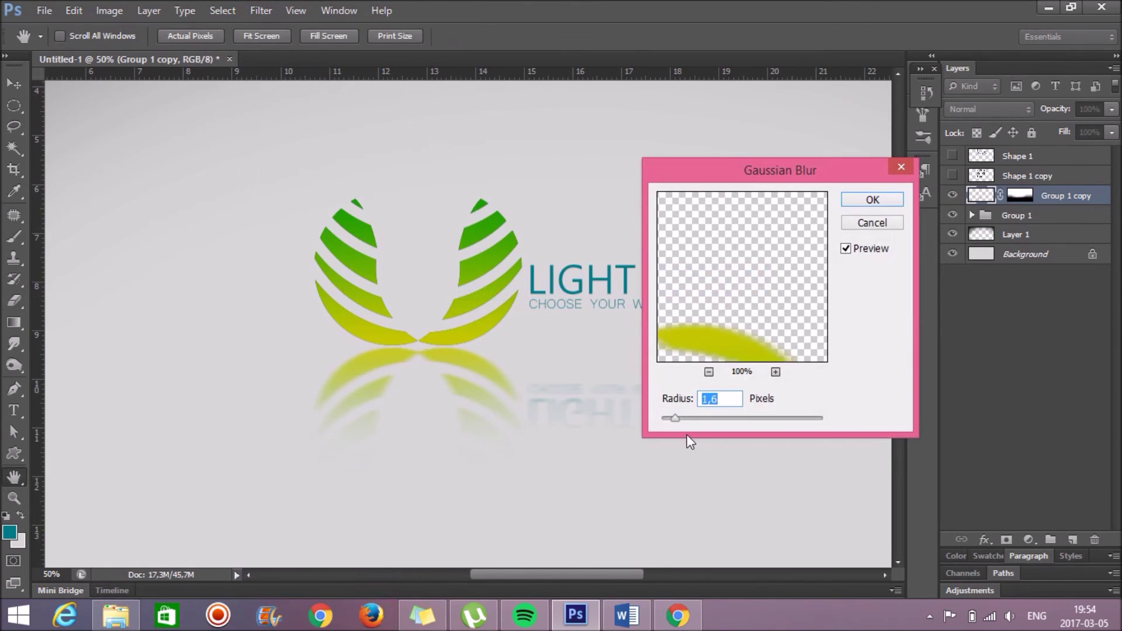
left_click(872, 200)
left_click(1112, 109)
left_click_drag(1090, 127, 1086, 128)
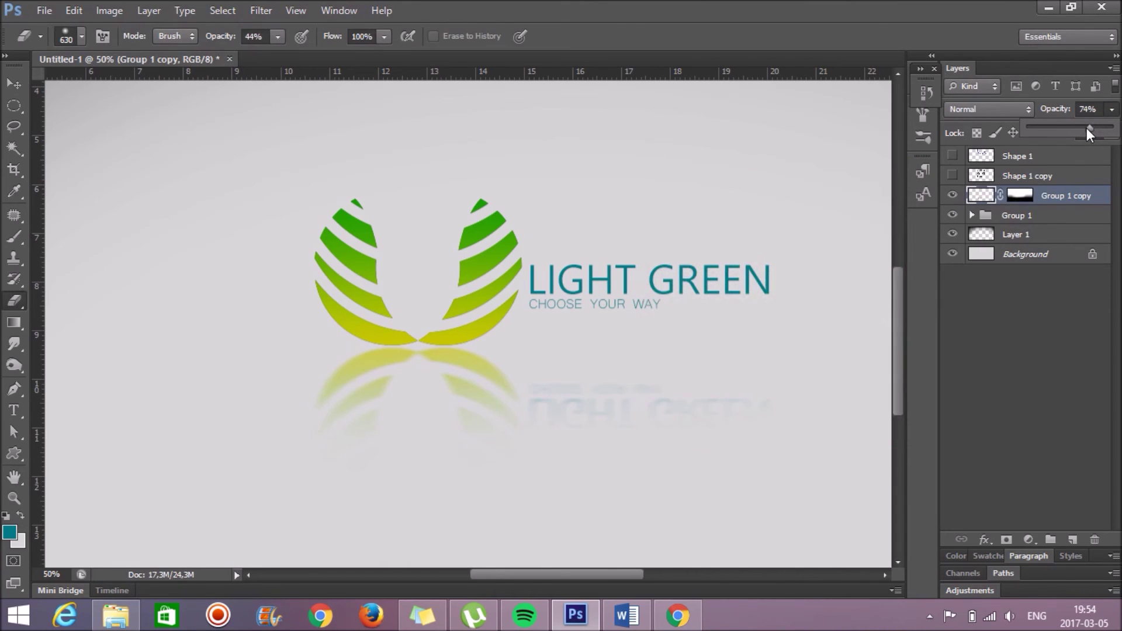
- Desaturate the Background layer with Hue/Saturation set to Hue -180 and Saturation -100
key("ctrl+minus")
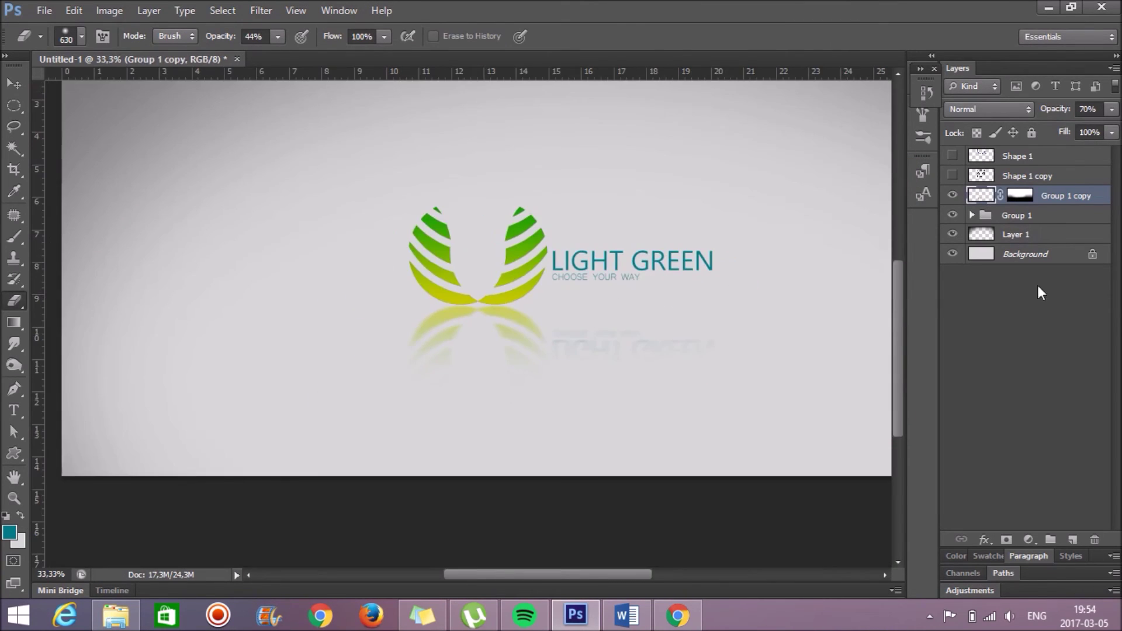
left_click(988, 256)
key("ctrl+u")
left_click_drag(819, 238, 694, 253)
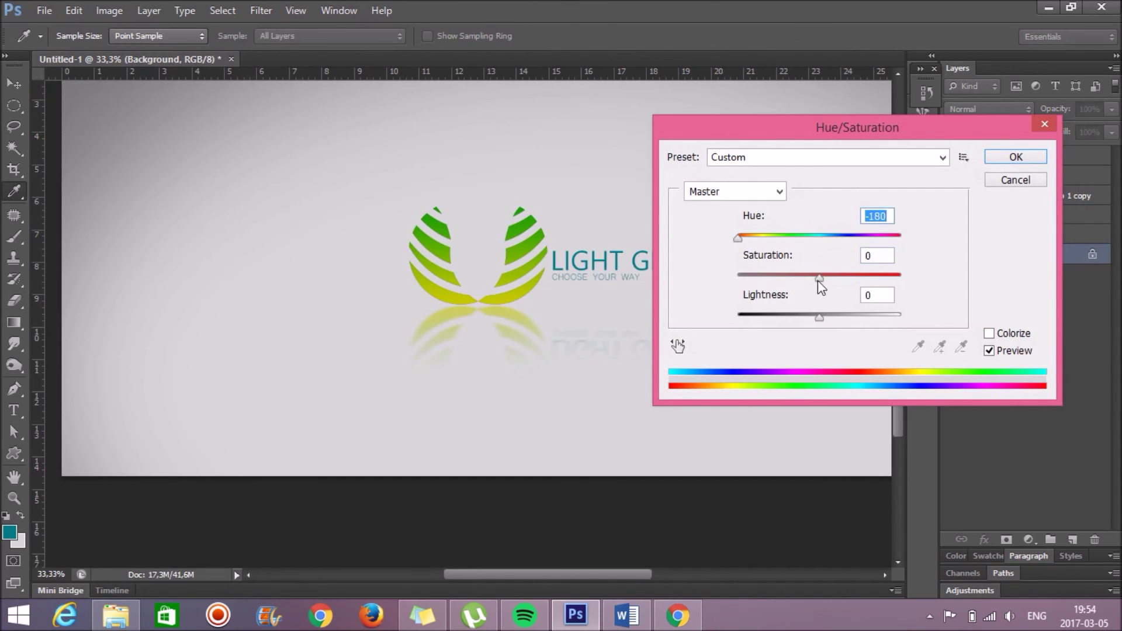
left_click_drag(818, 275, 728, 286)
left_click(1016, 180)
key("e")
key("ctrl+plus")
key("ctrl+plus")
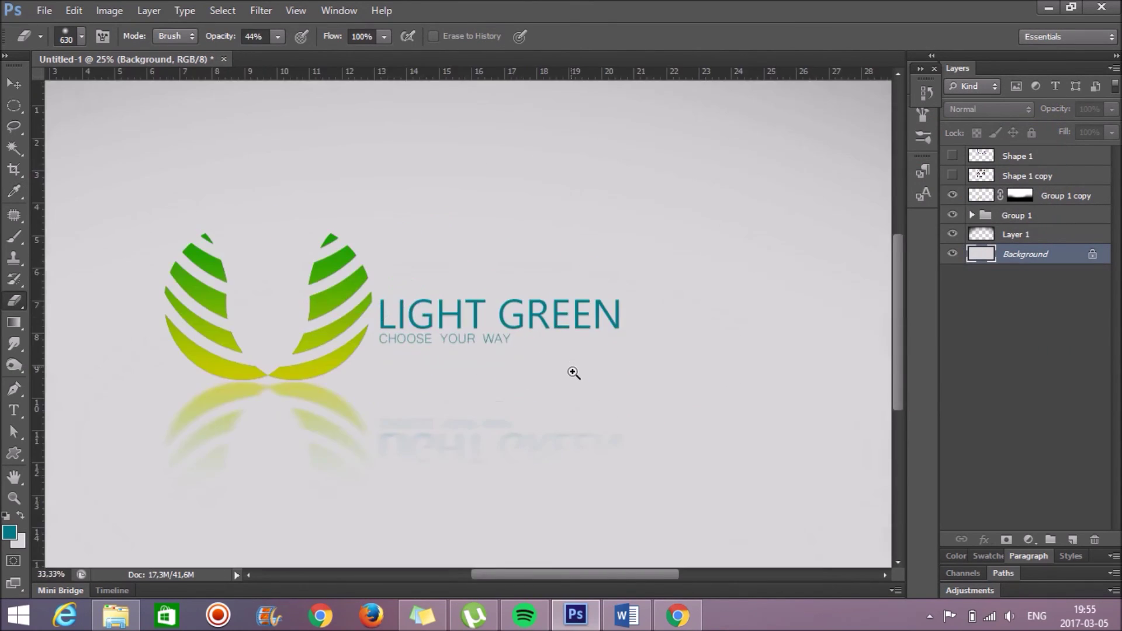